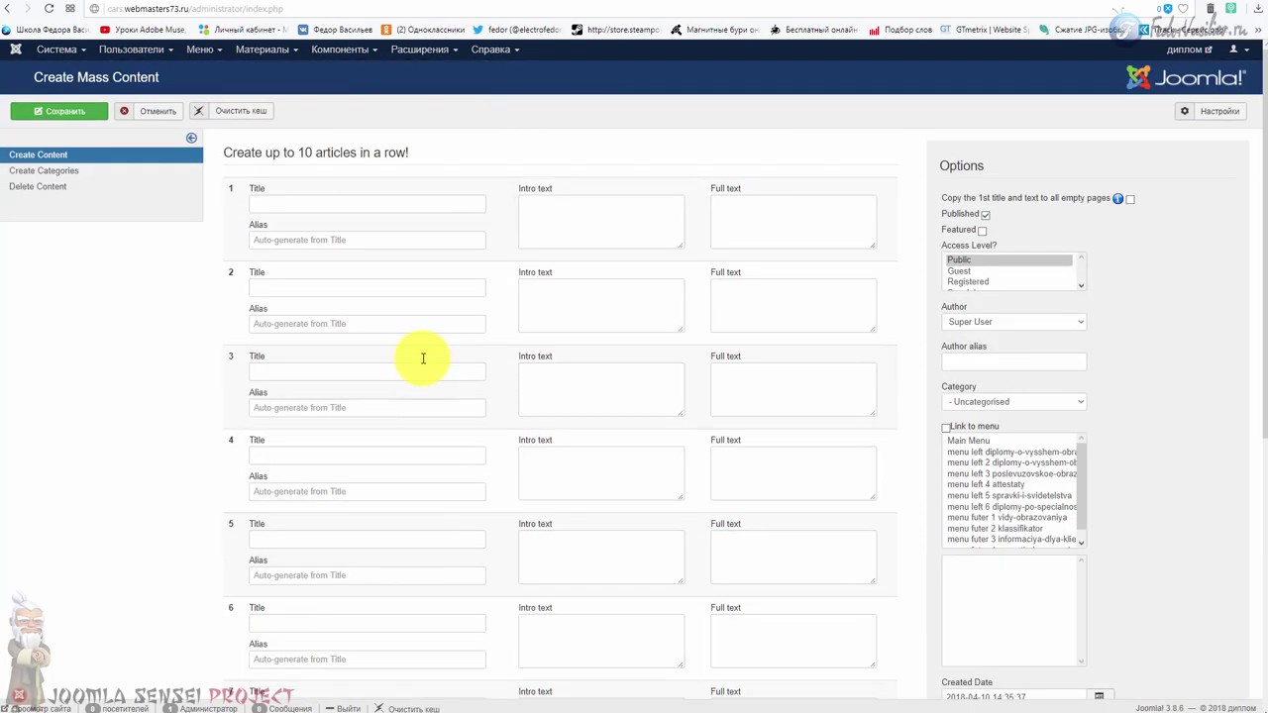
Step: Look over the ten article rows and the options on the mass content creation form
scroll(268, 241, "down", 4)
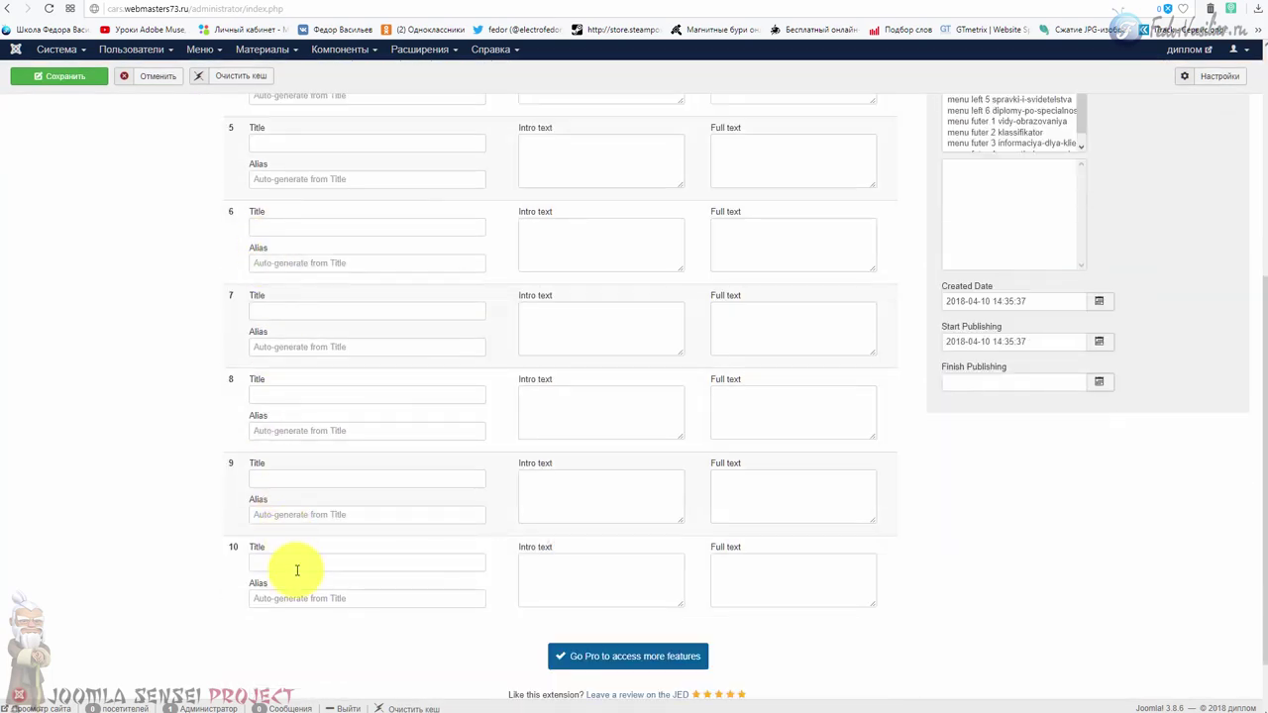
scroll(296, 570, "up", 3)
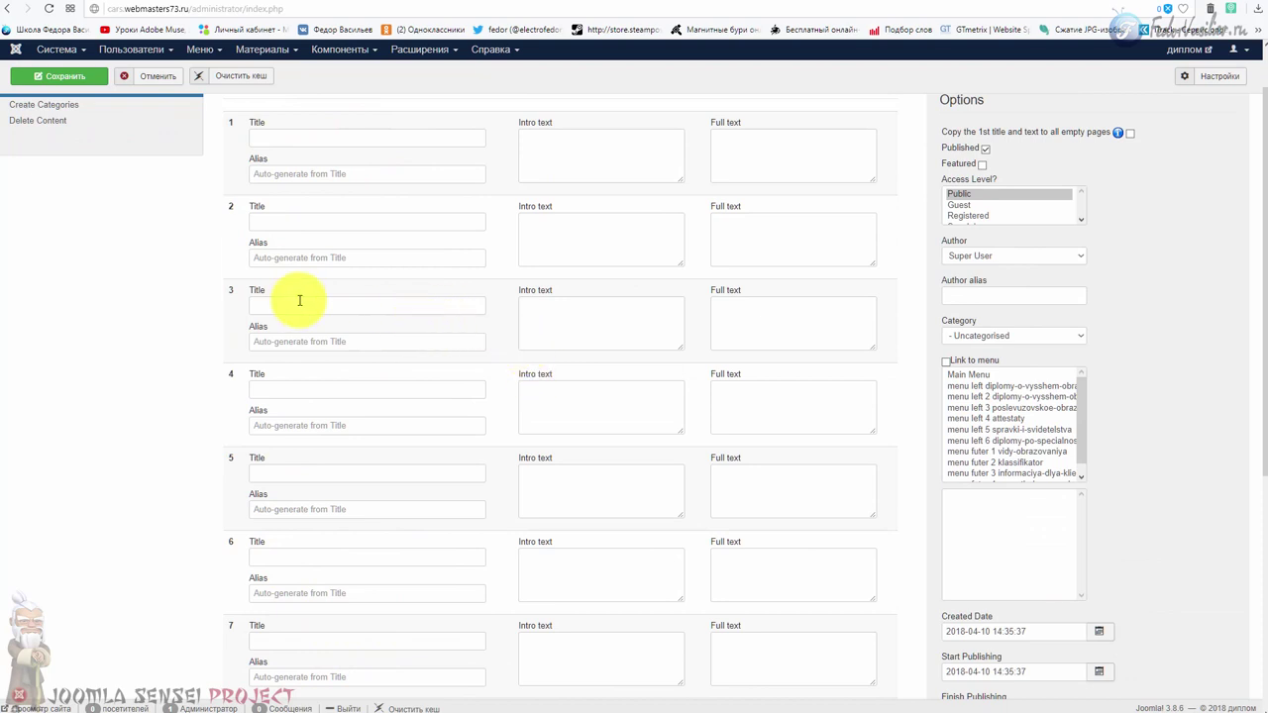
scroll(299, 300, "up", 3)
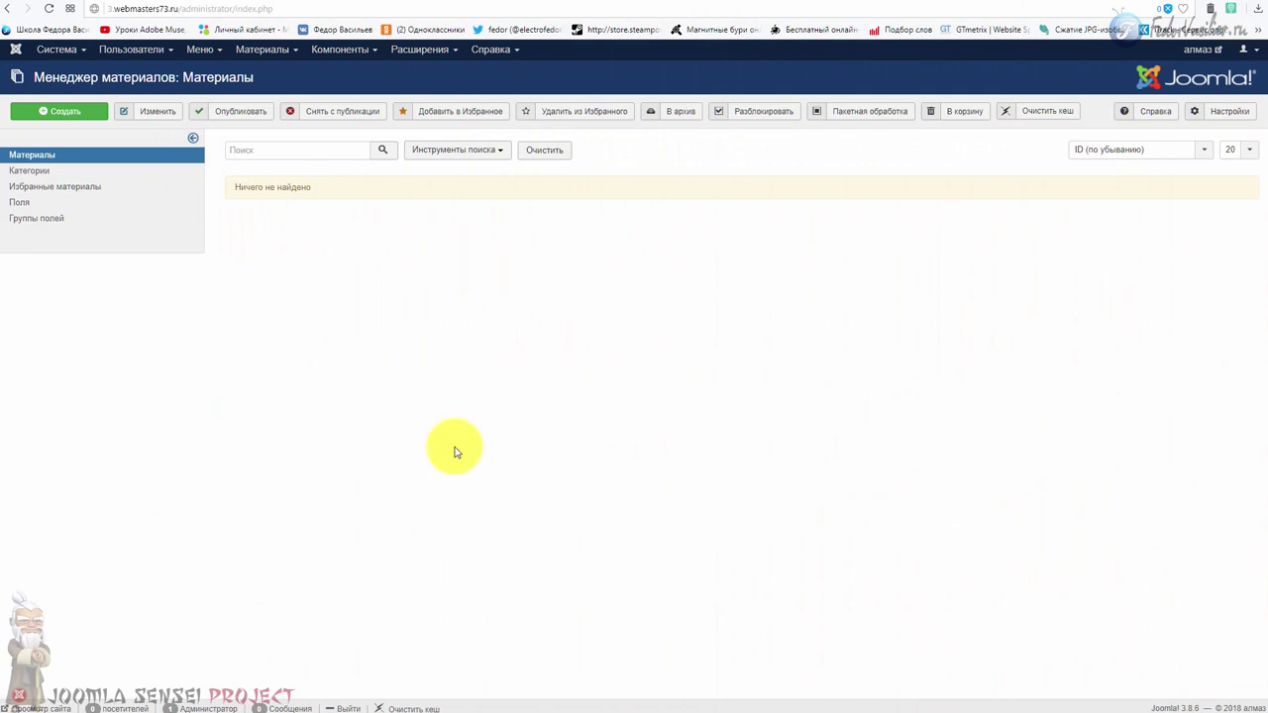
Step: Open the list of article categories
mouse_move(291, 154)
left_click(53, 175)
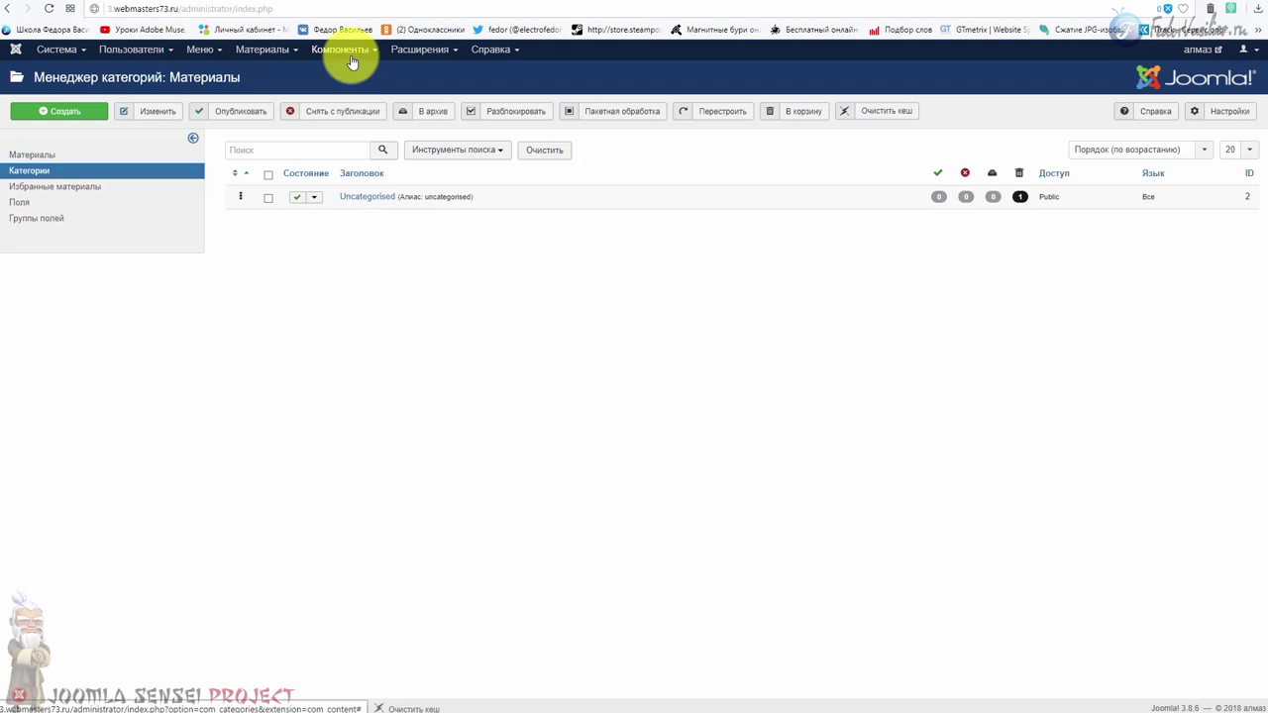
Step: Open the extension installation page and search the Joomla Extension Directory for "oscontent"
left_click(416, 58)
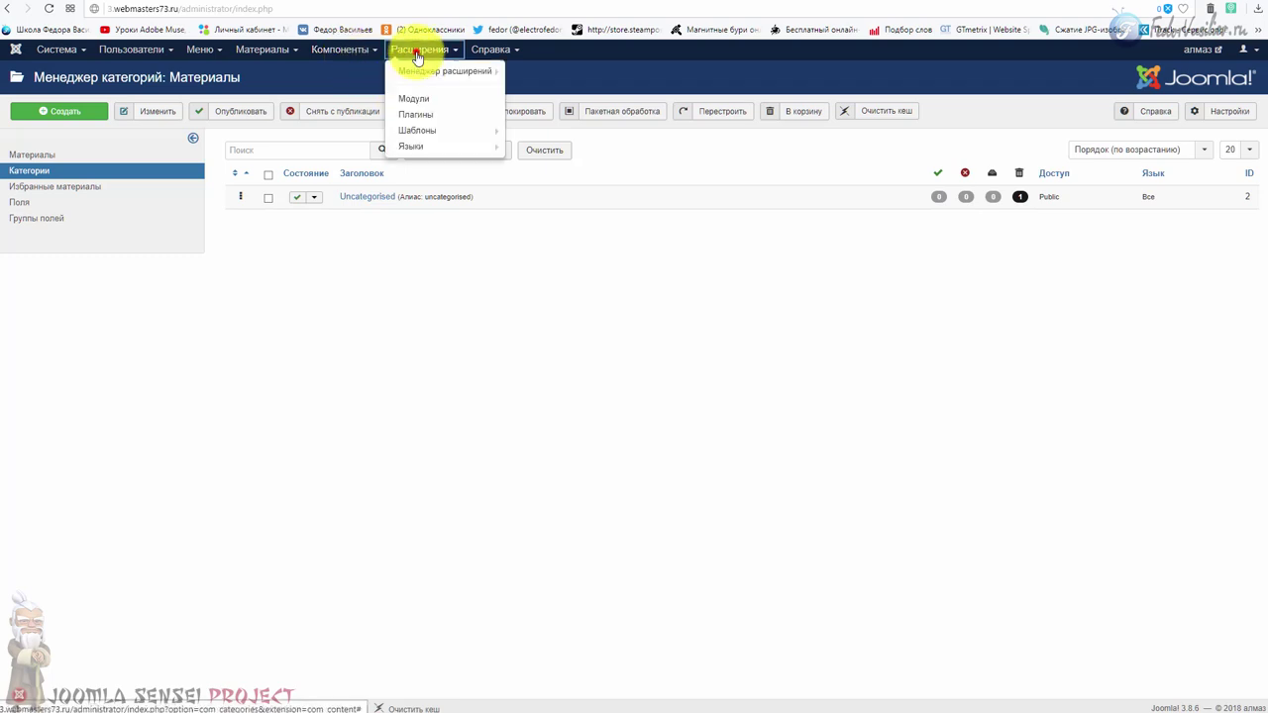
mouse_move(462, 65)
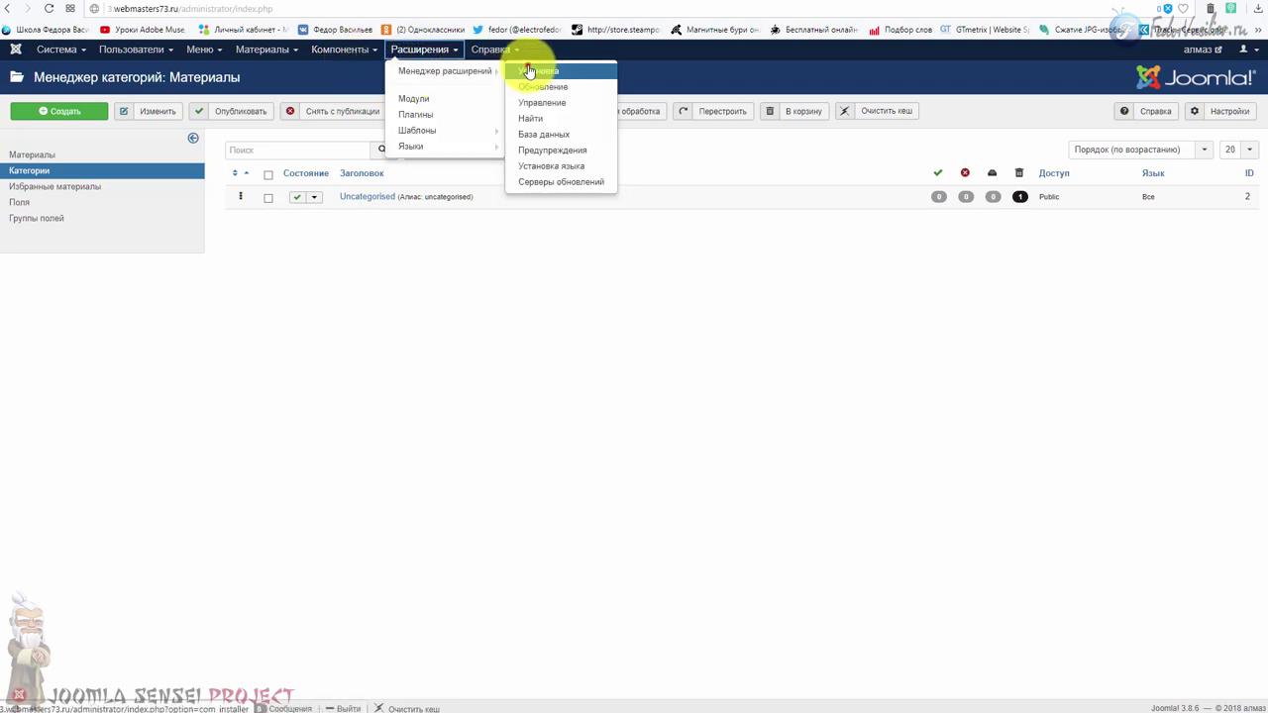
left_click(533, 70)
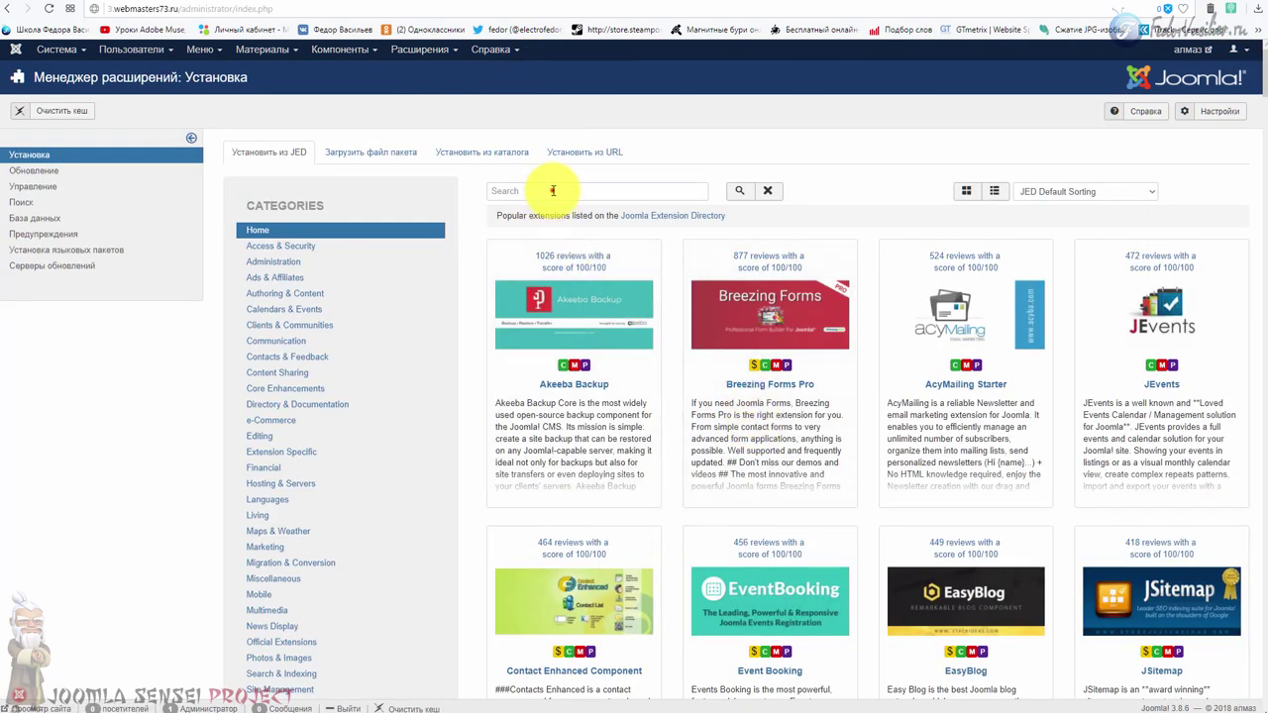
left_click(552, 190)
type("oscontent")
left_click(737, 192)
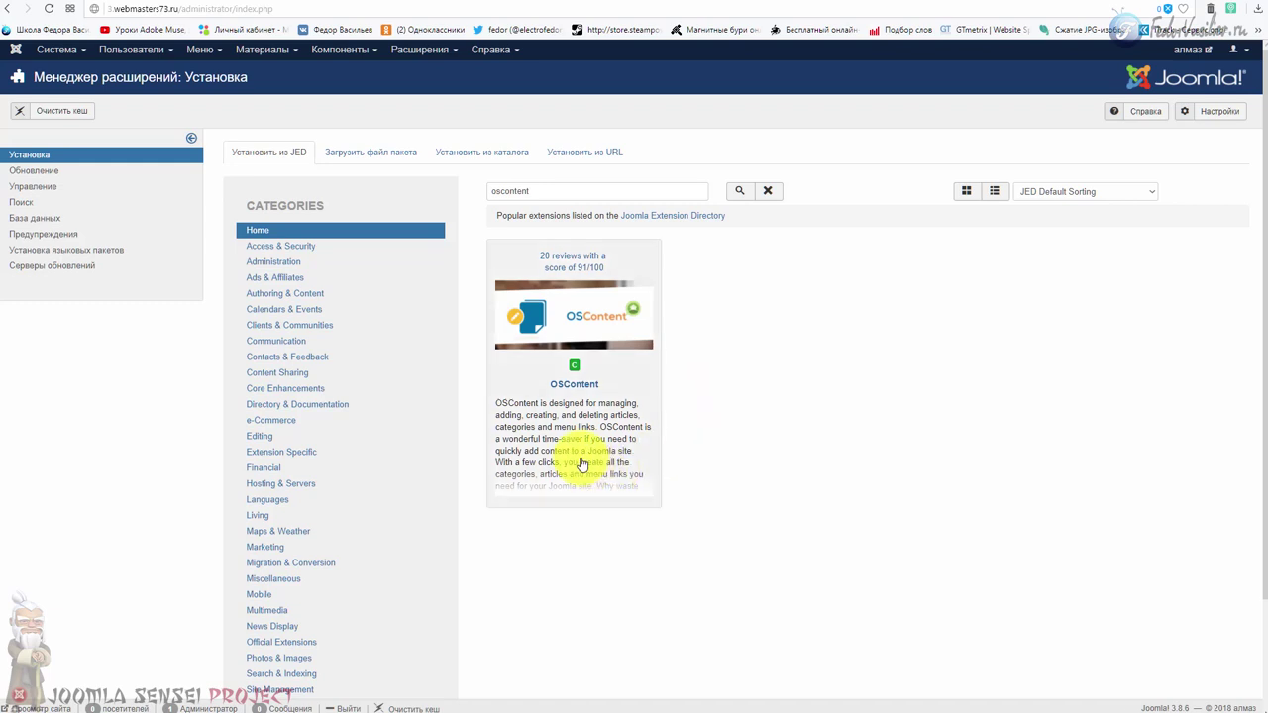
Step: Install the OSContent extension from the directory and confirm the installation
left_click(543, 319)
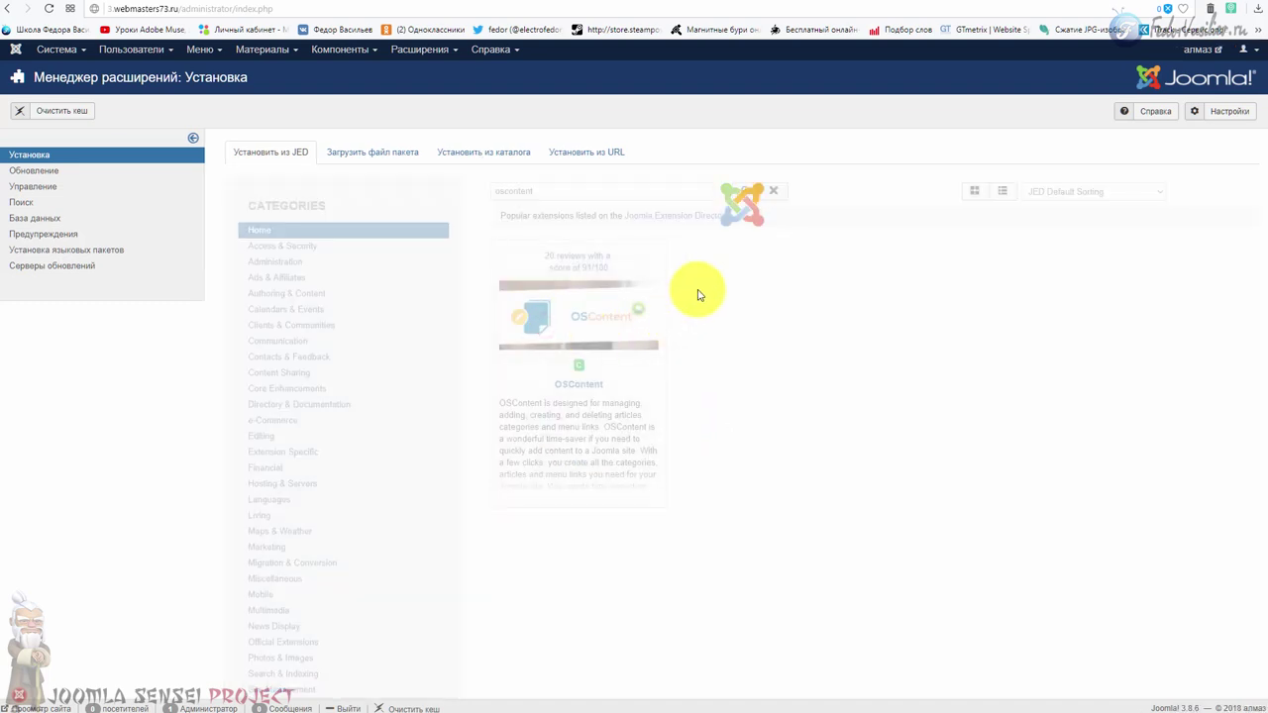
left_click(521, 398)
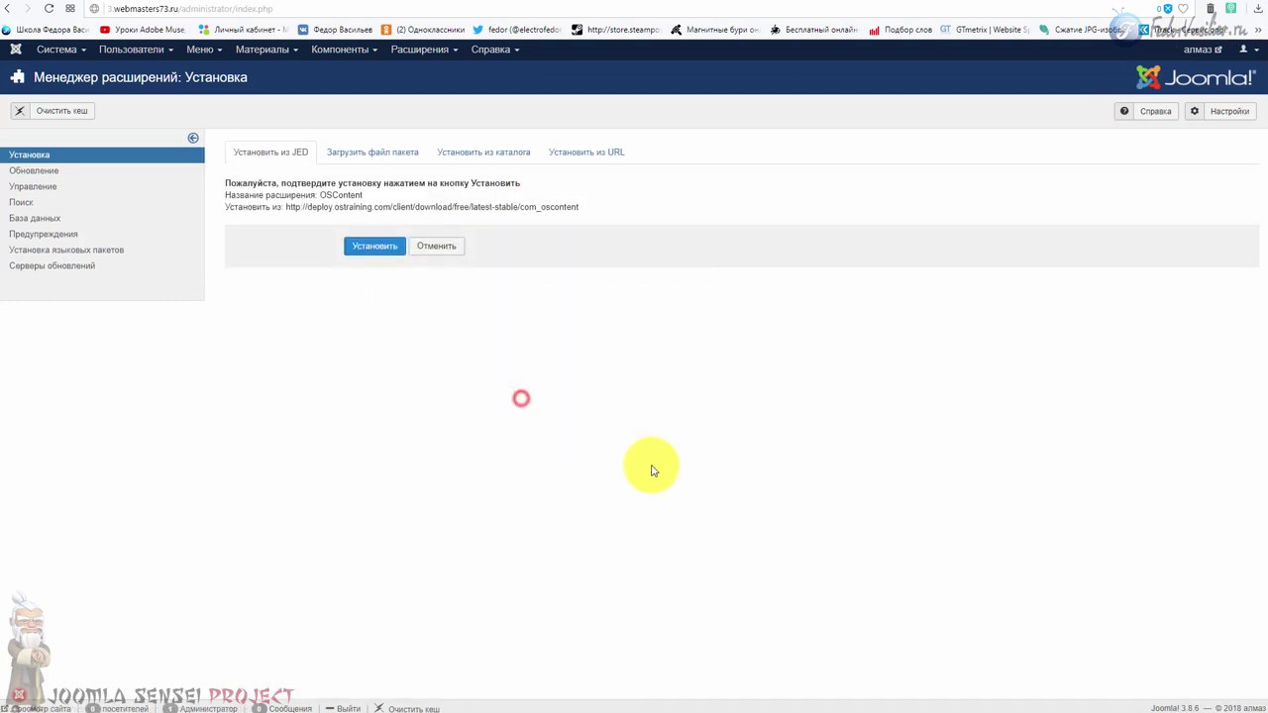
left_click(374, 247)
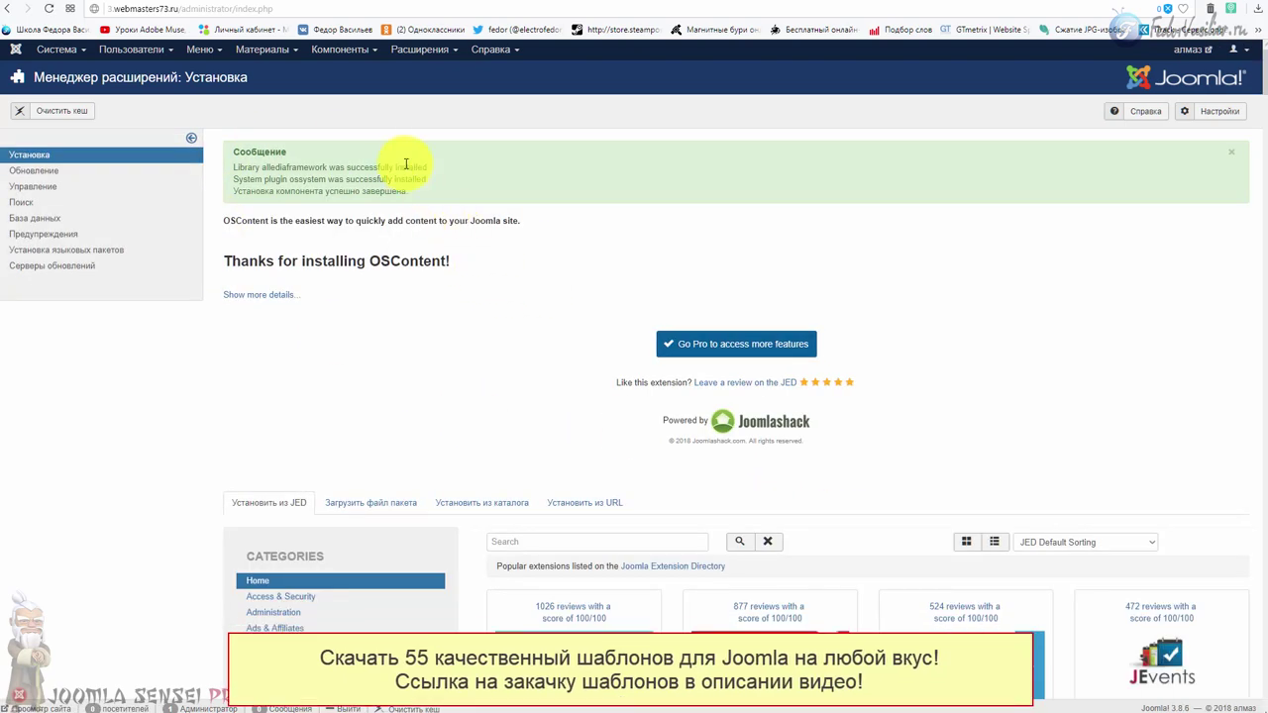
Step: Open the OSContent component and look through its form for creating up to 10 articles
left_click(342, 50)
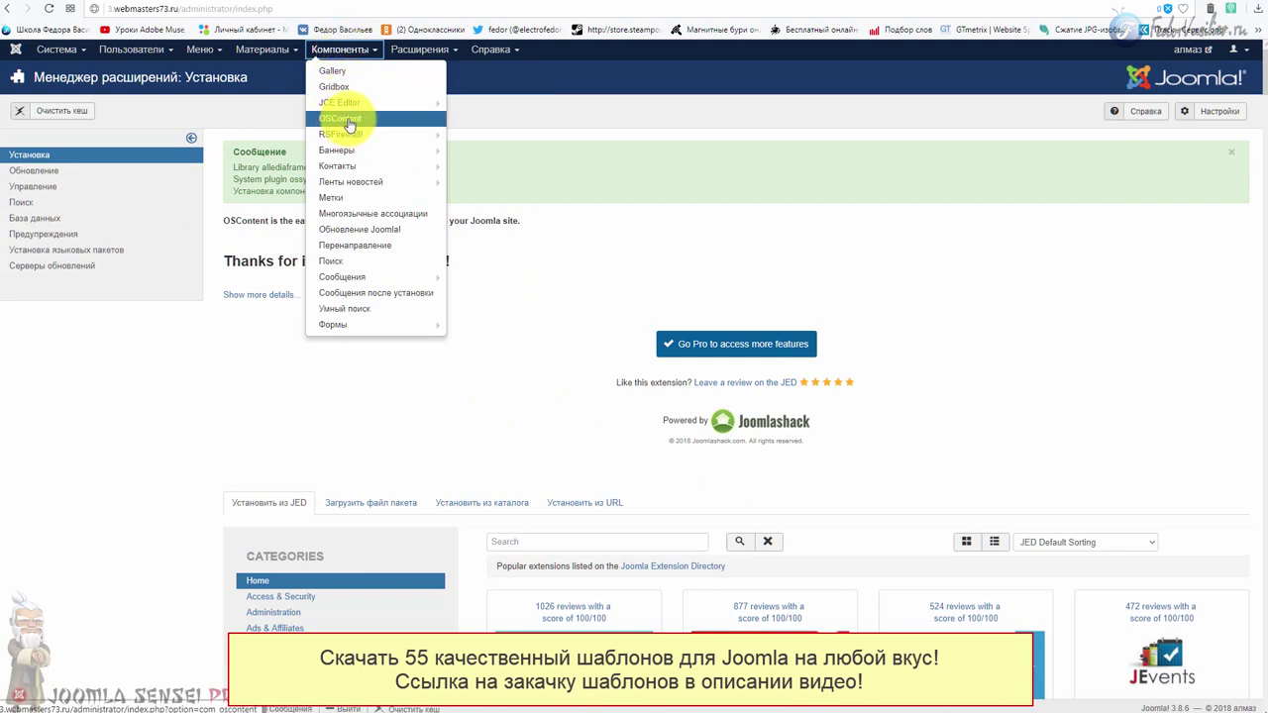
left_click(349, 121)
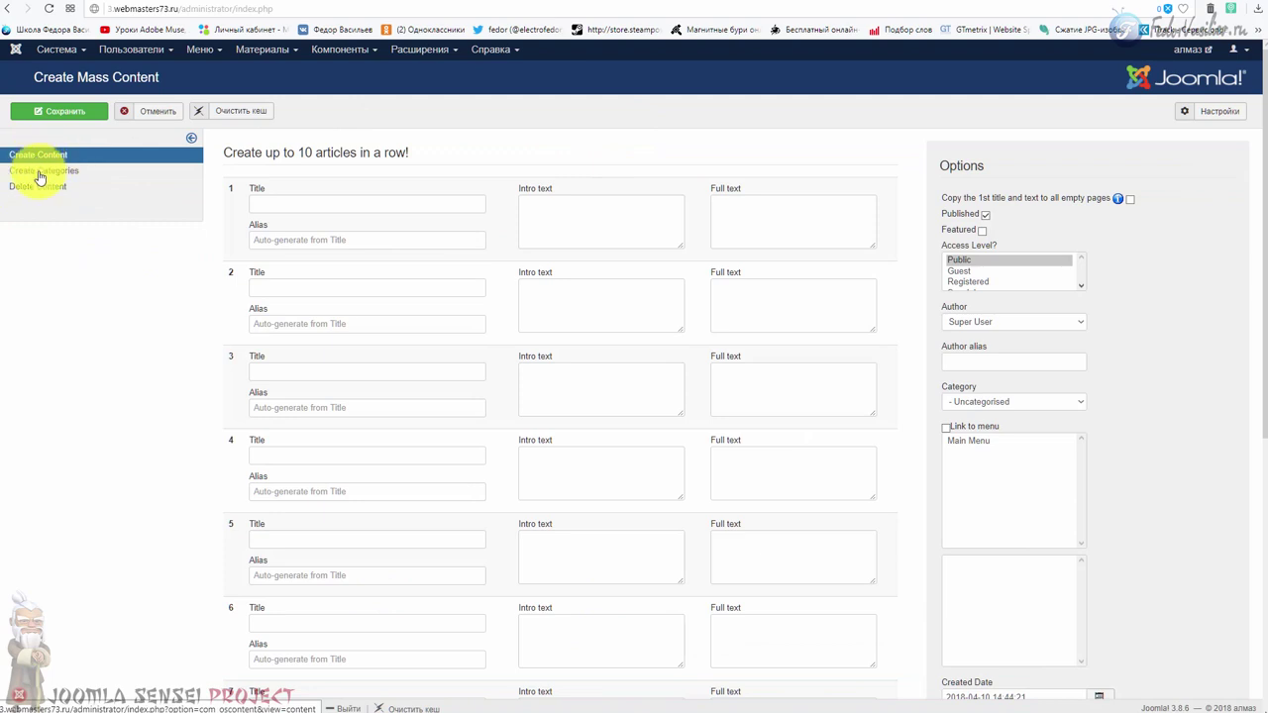
scroll(317, 199, "down", 5)
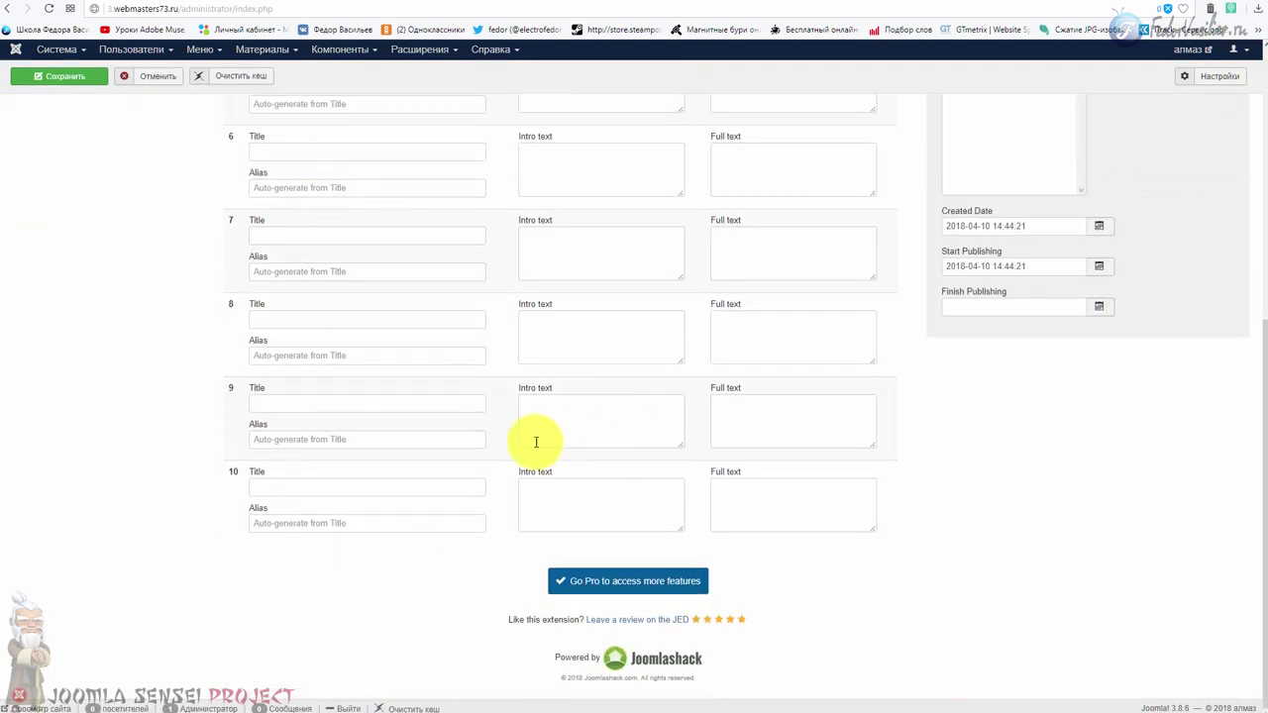
scroll(495, 426, "up", 5)
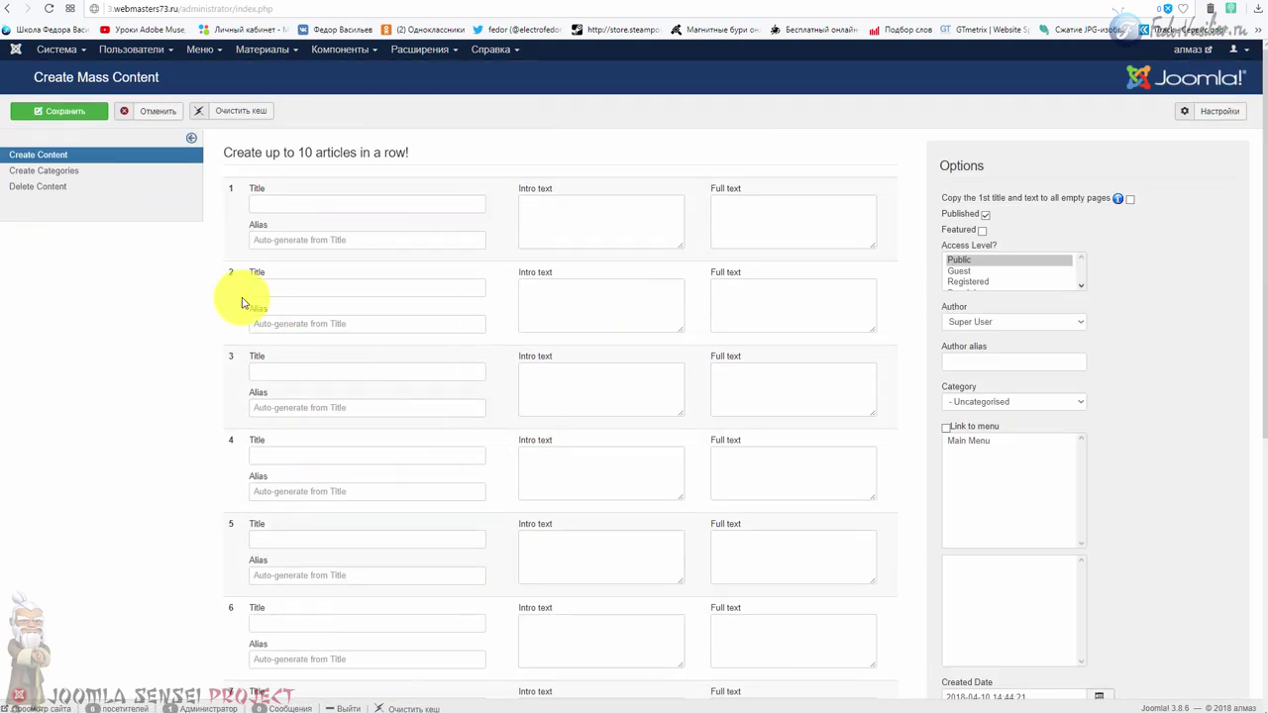
scroll(243, 302, "down", 5)
scroll(241, 298, "up", 5)
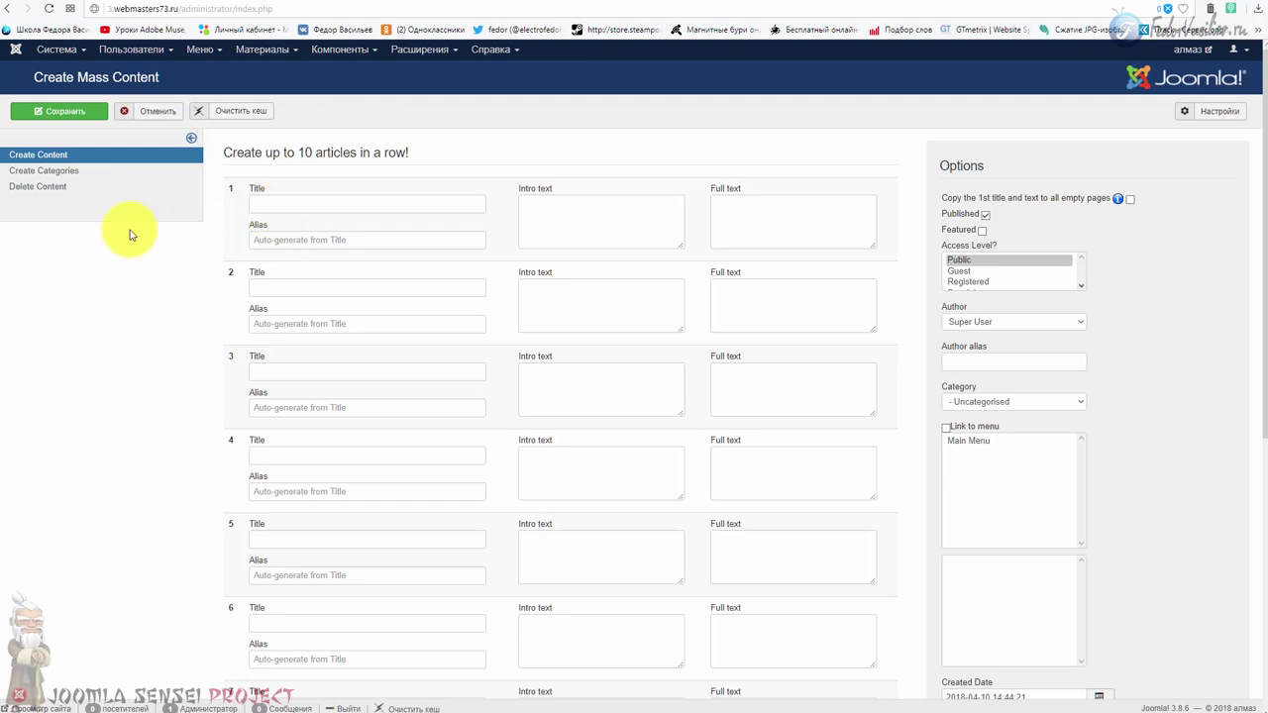
Step: Open the mass category creation form and look over its title, alias and option fields
left_click(65, 171)
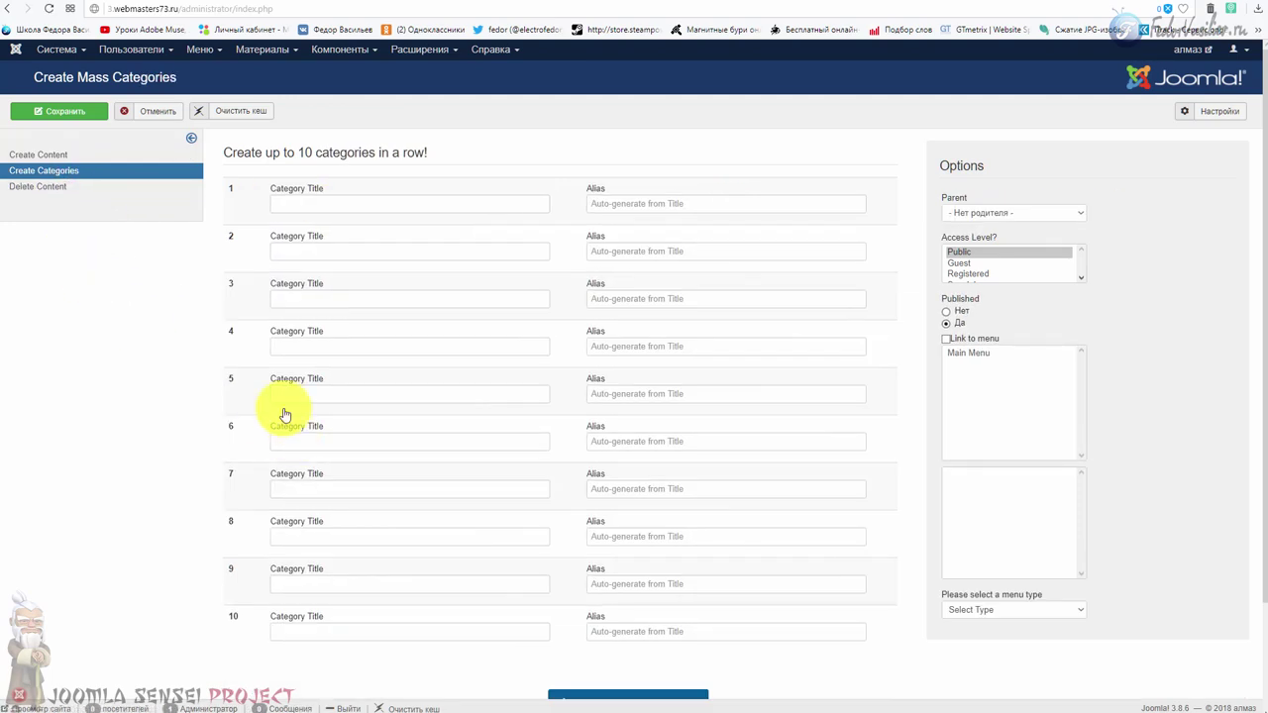
scroll(264, 249, "down", 1)
scroll(368, 416, "up", 1)
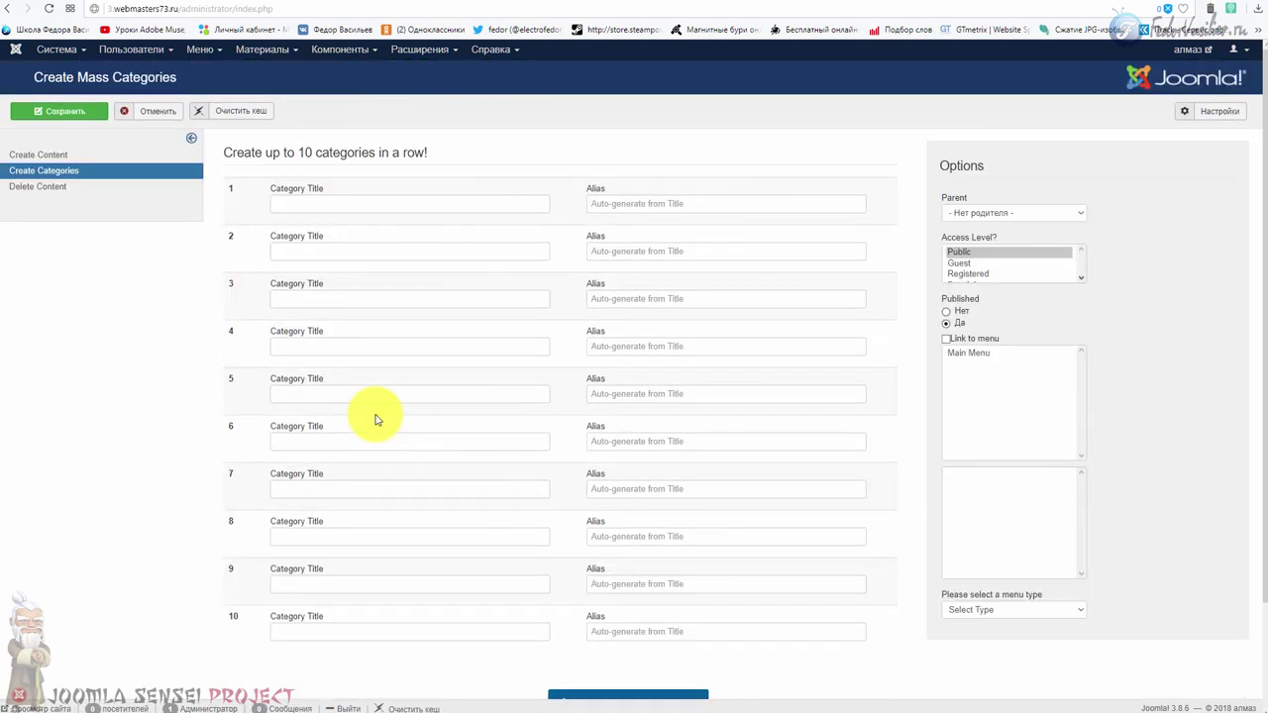
Step: Open the Delete Content page and inspect its category list and the two deletion options
left_click(60, 189)
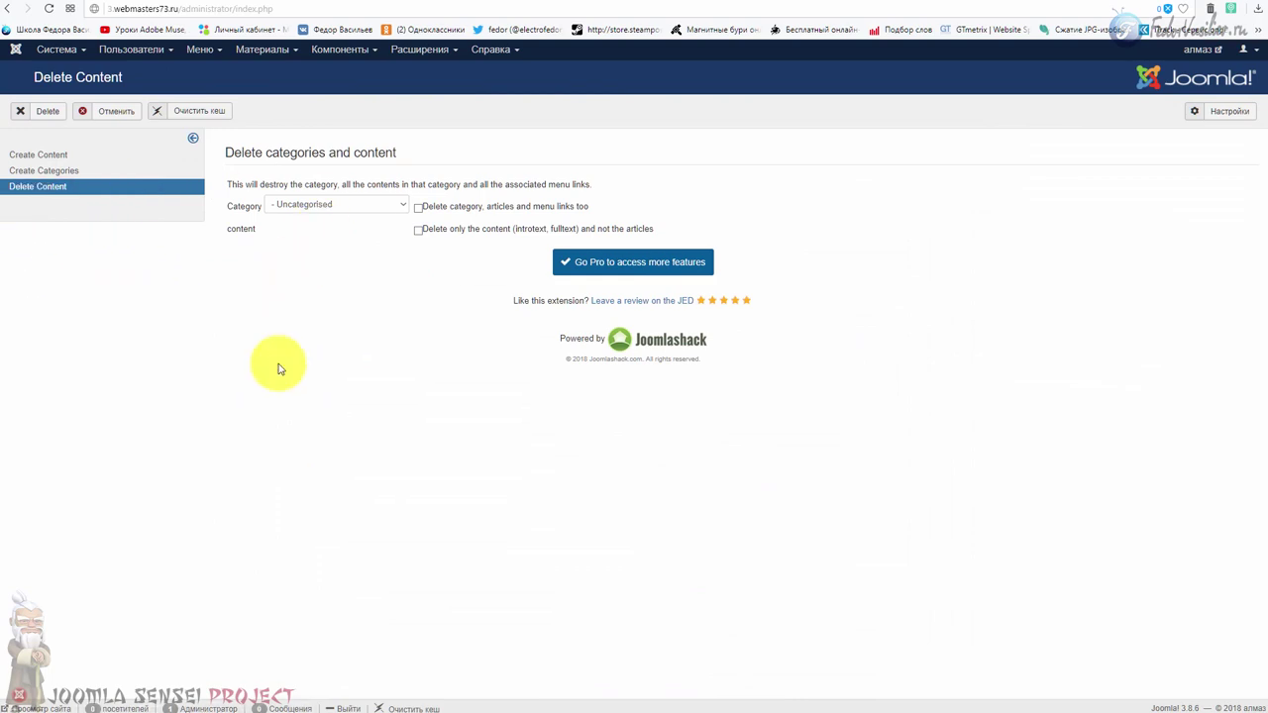
left_click(364, 205)
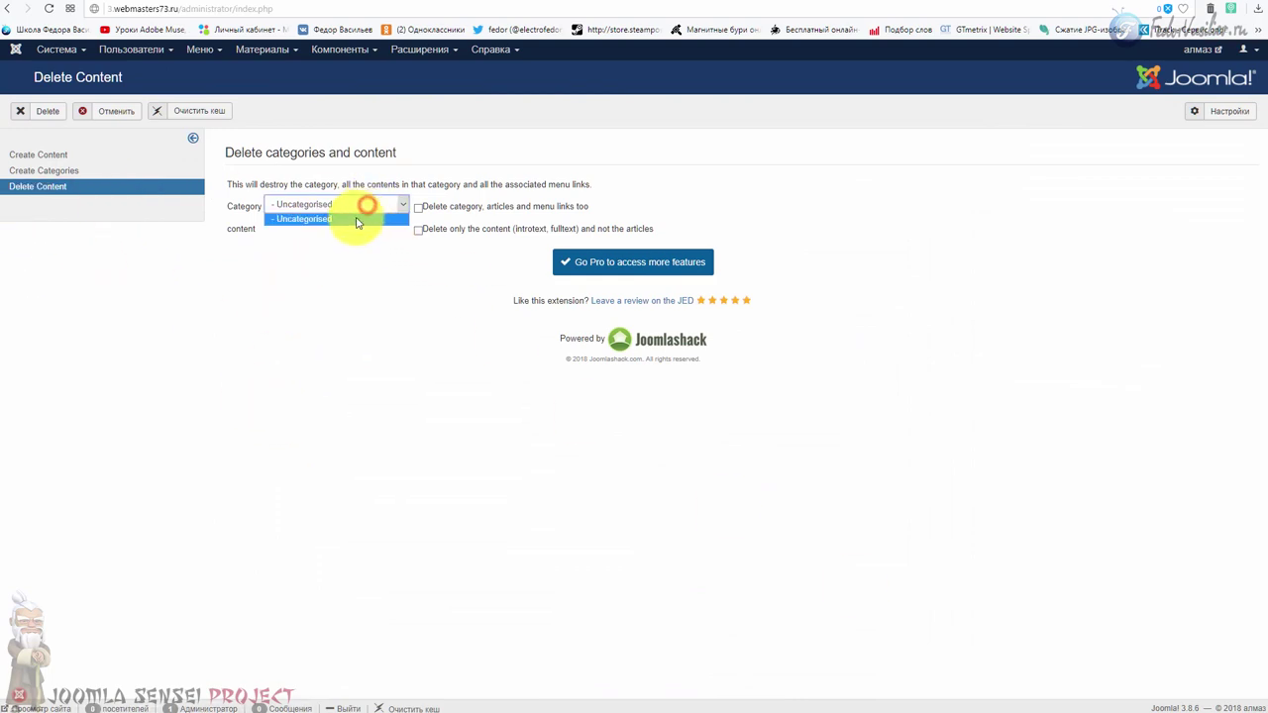
left_click(280, 210)
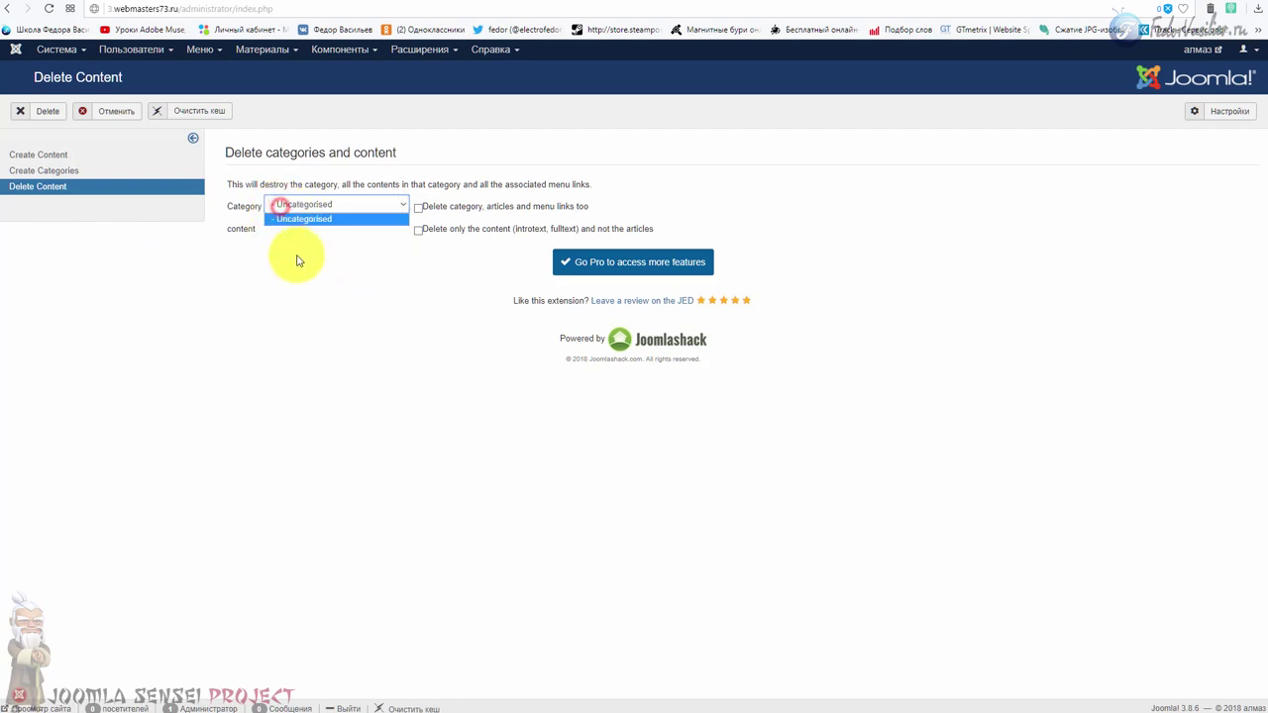
left_click(342, 278)
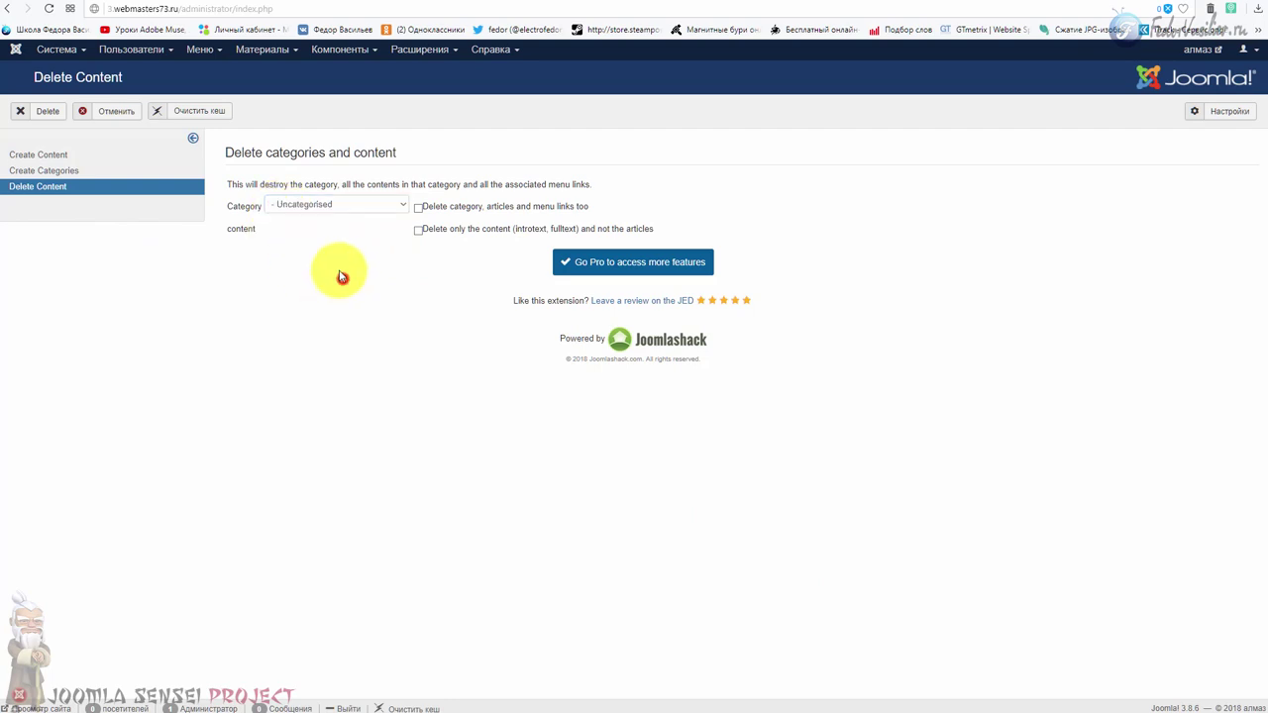
left_click(418, 208)
left_click(418, 230)
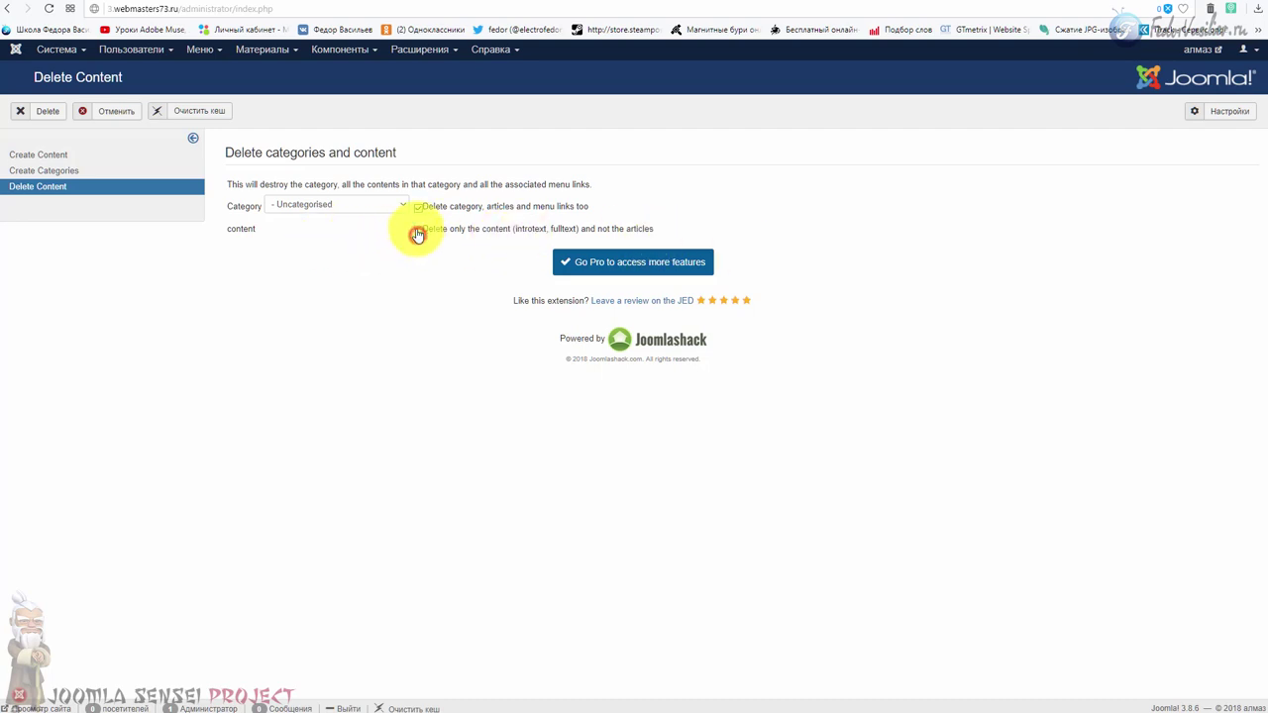
left_click(418, 207)
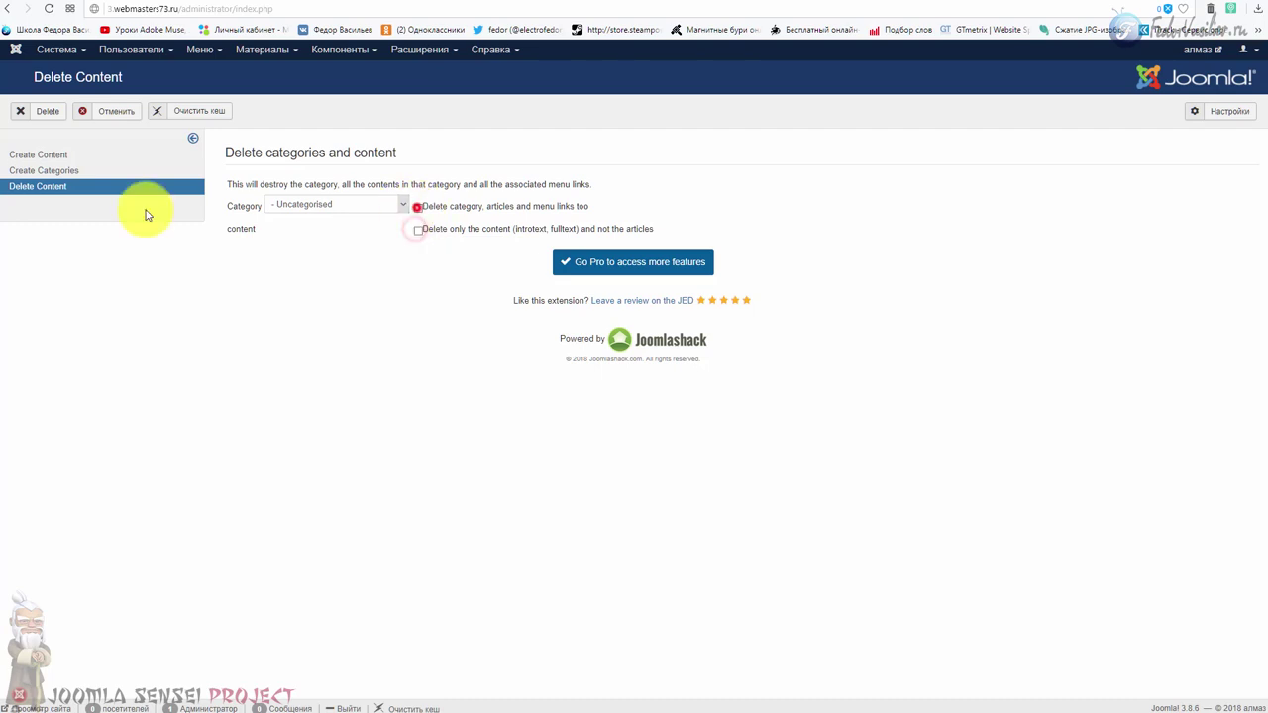
Step: On the Create Content form, title the first article "демо" and copy the first title and text to all empty pages
left_click(39, 155)
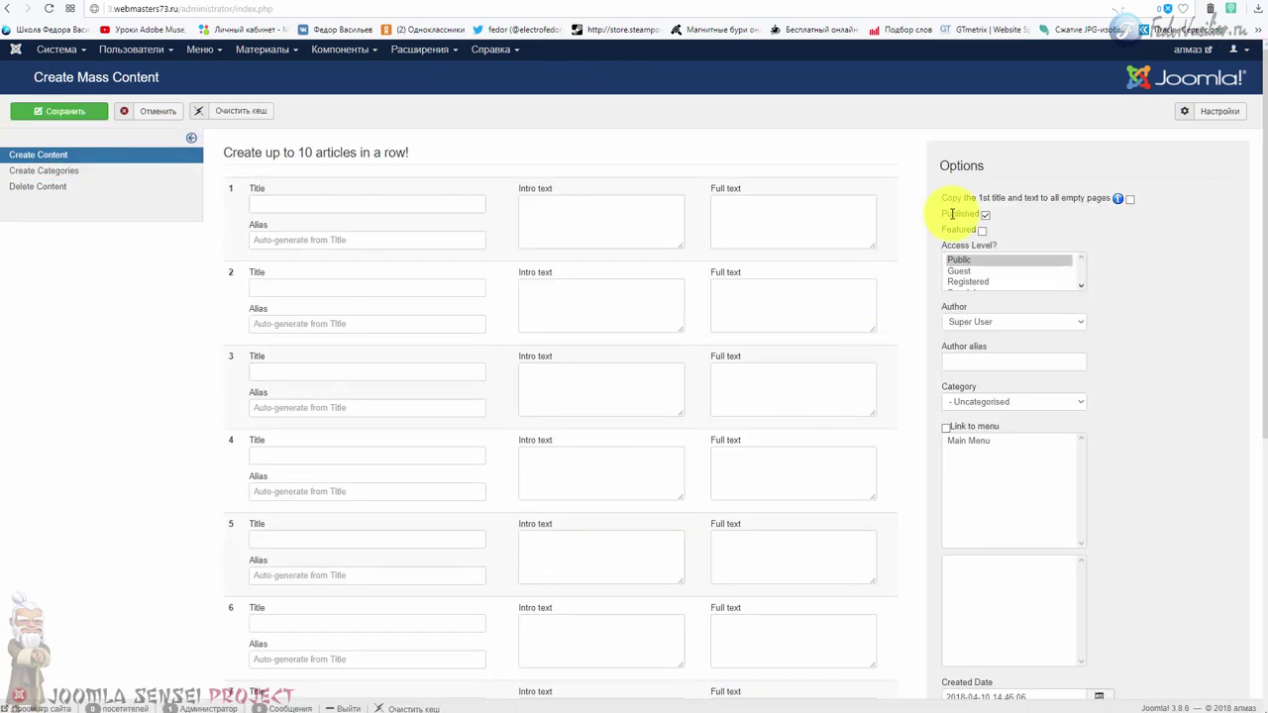
scroll(991, 486, "down", 3)
scroll(992, 487, "up", 3)
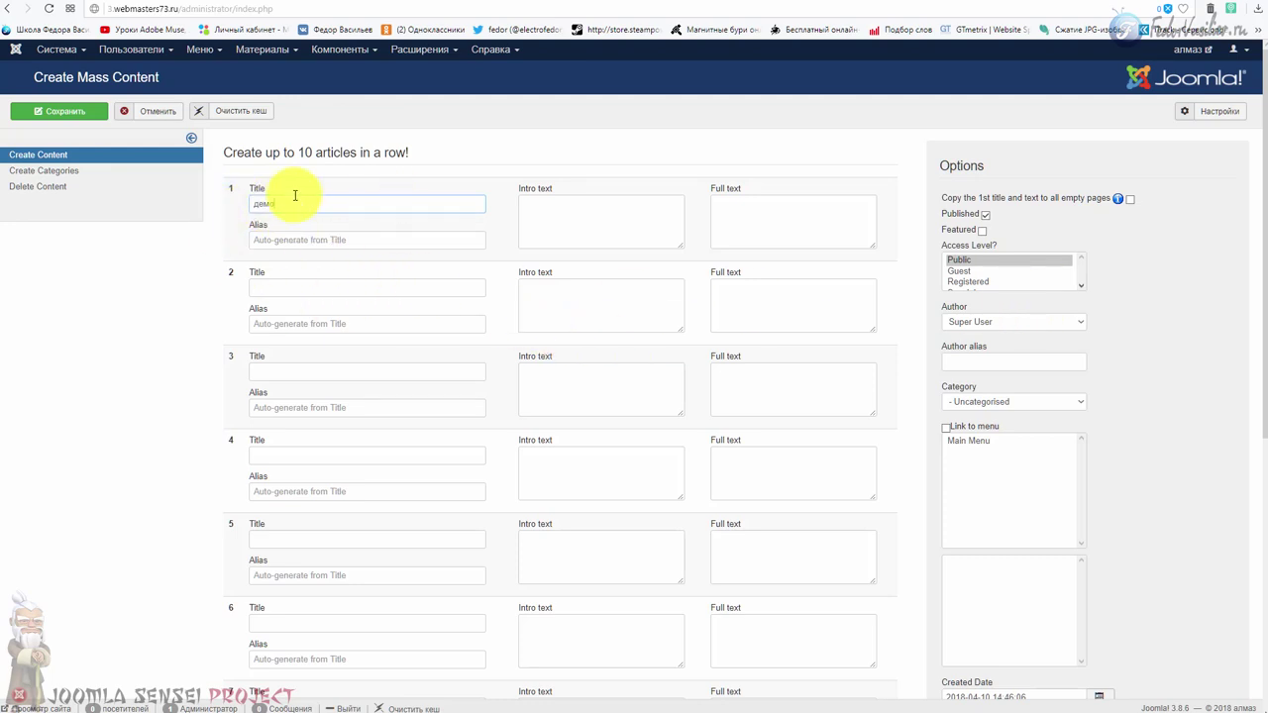
scroll(331, 597, "down", 5)
scroll(323, 580, "up", 1)
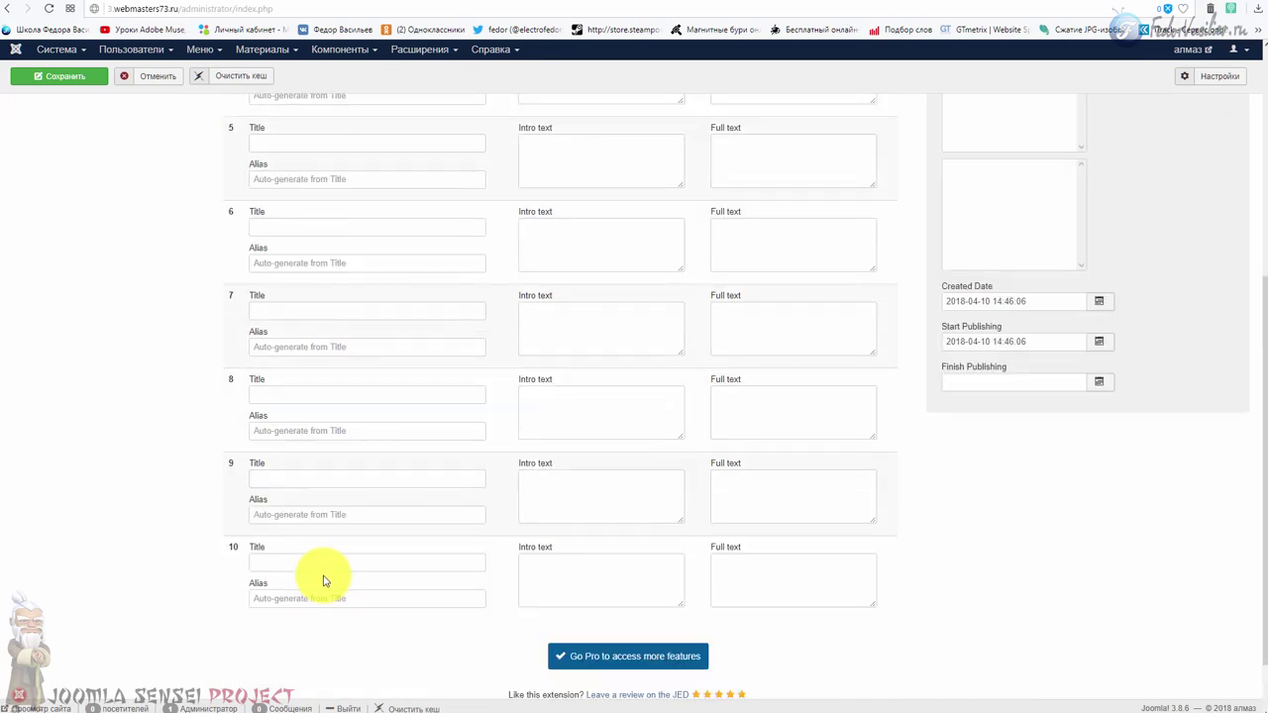
scroll(323, 581, "up", 4)
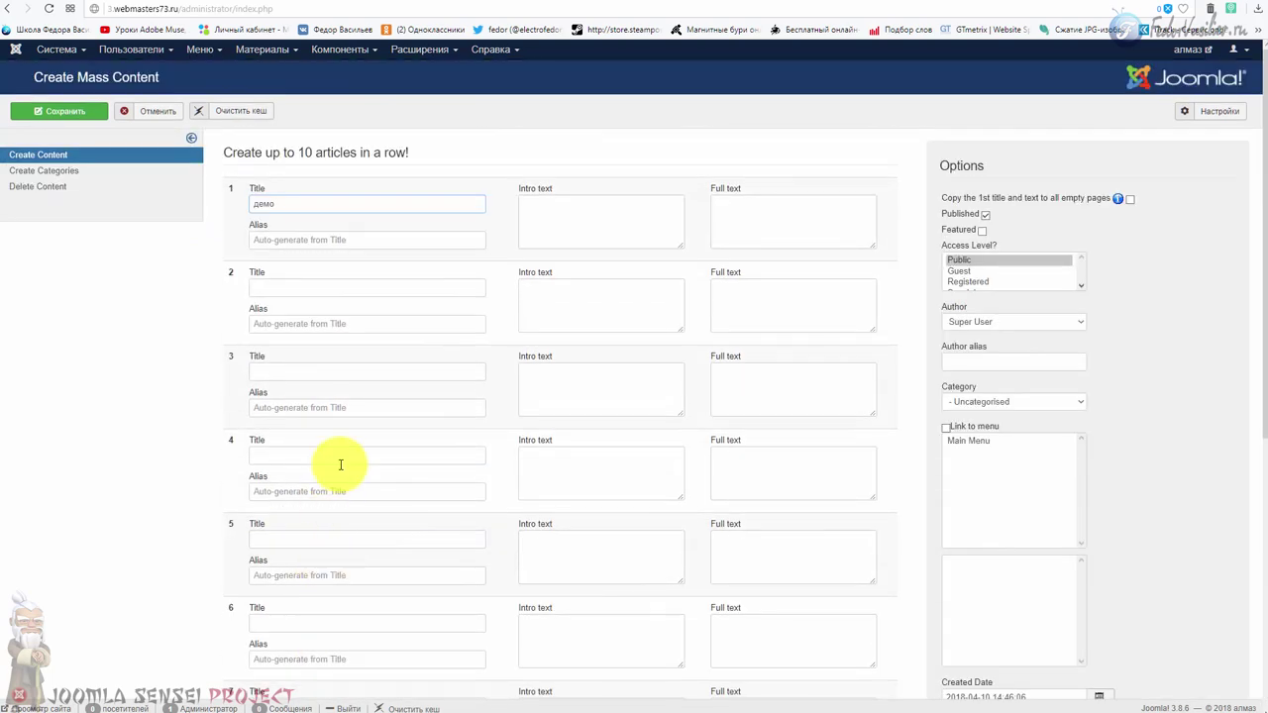
left_click(1131, 200)
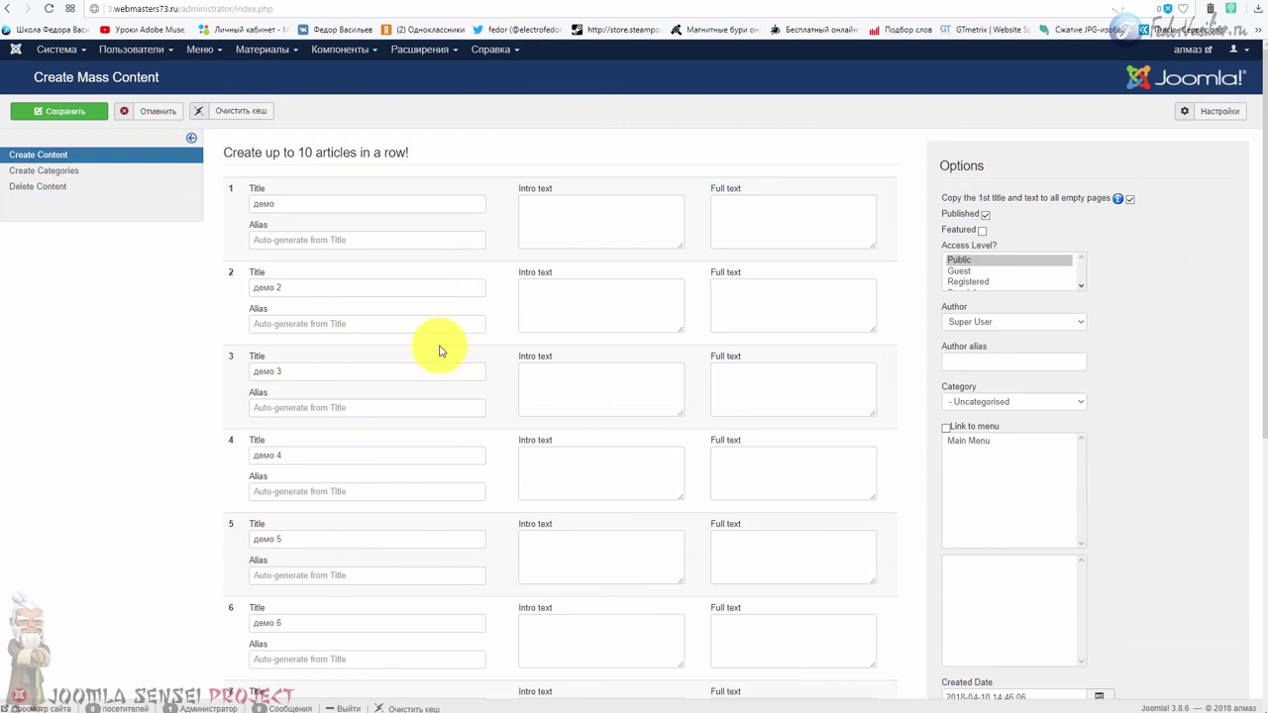
Step: Check the titles filled into the article rows, from the second through the tenth
triple_click(287, 288)
triple_click(297, 369)
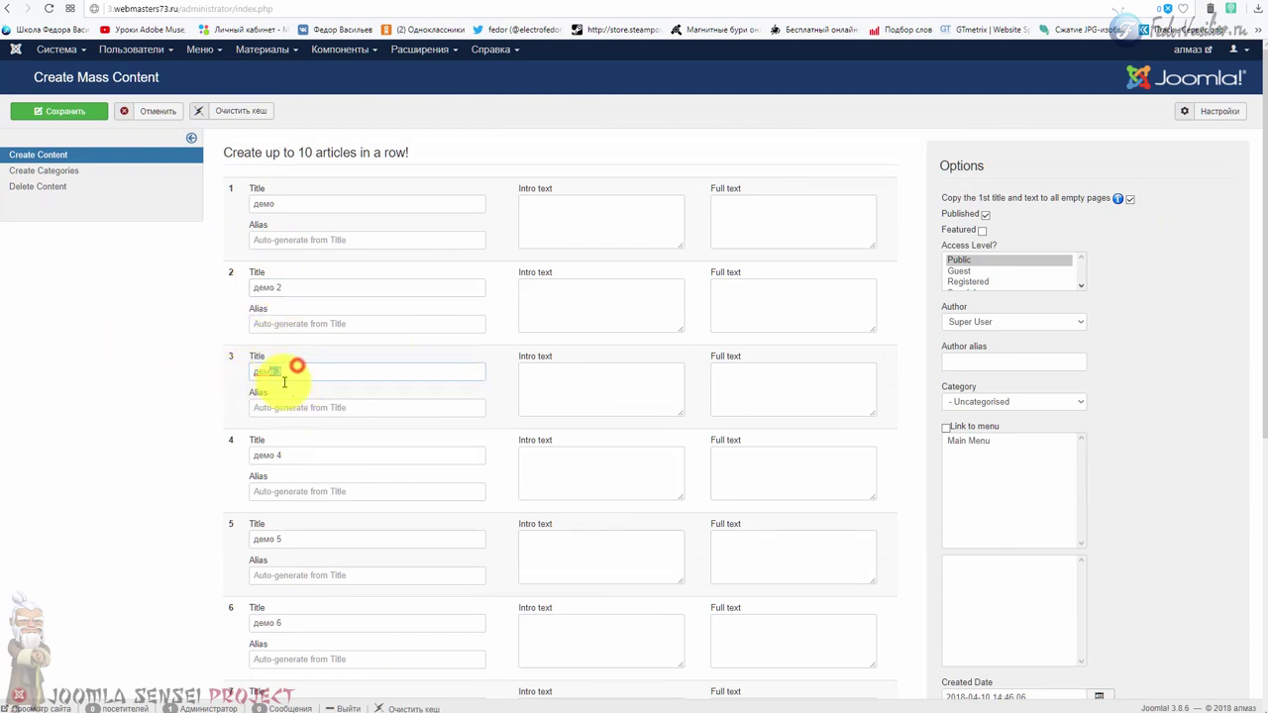
triple_click(310, 452)
scroll(357, 456, "down", 1)
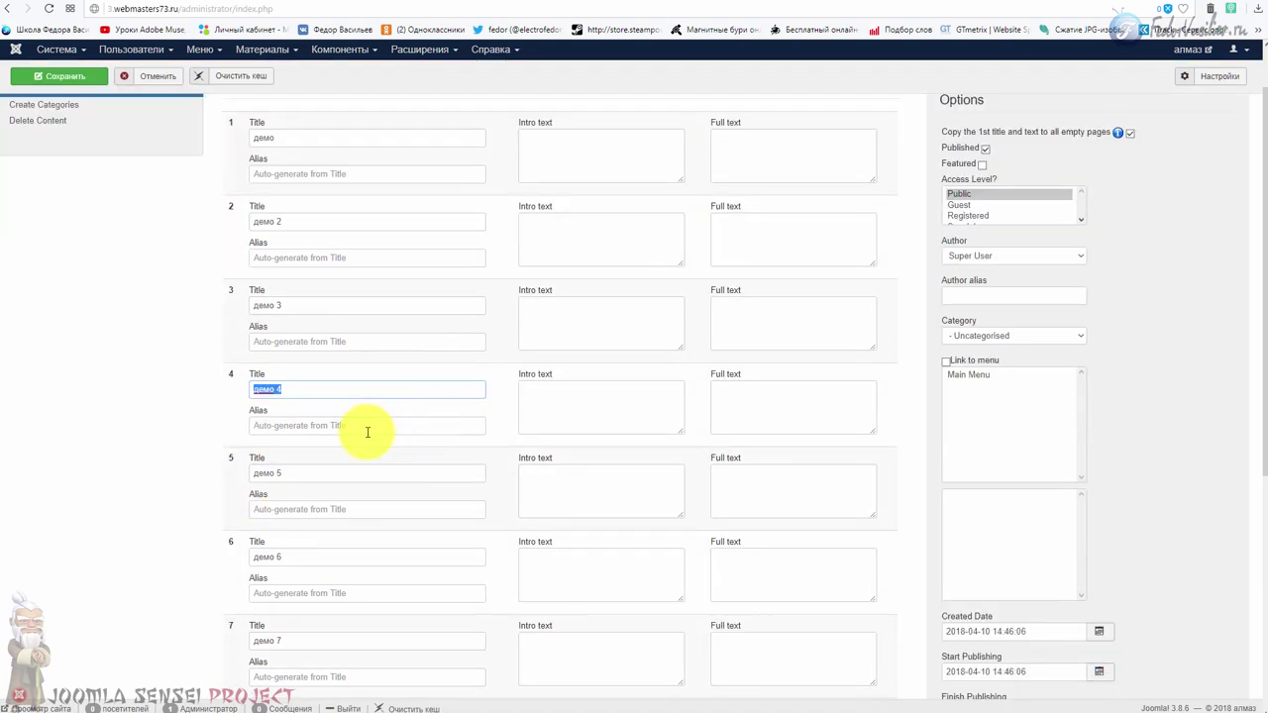
triple_click(303, 469)
scroll(288, 517, "down", 2)
scroll(297, 535, "down", 2)
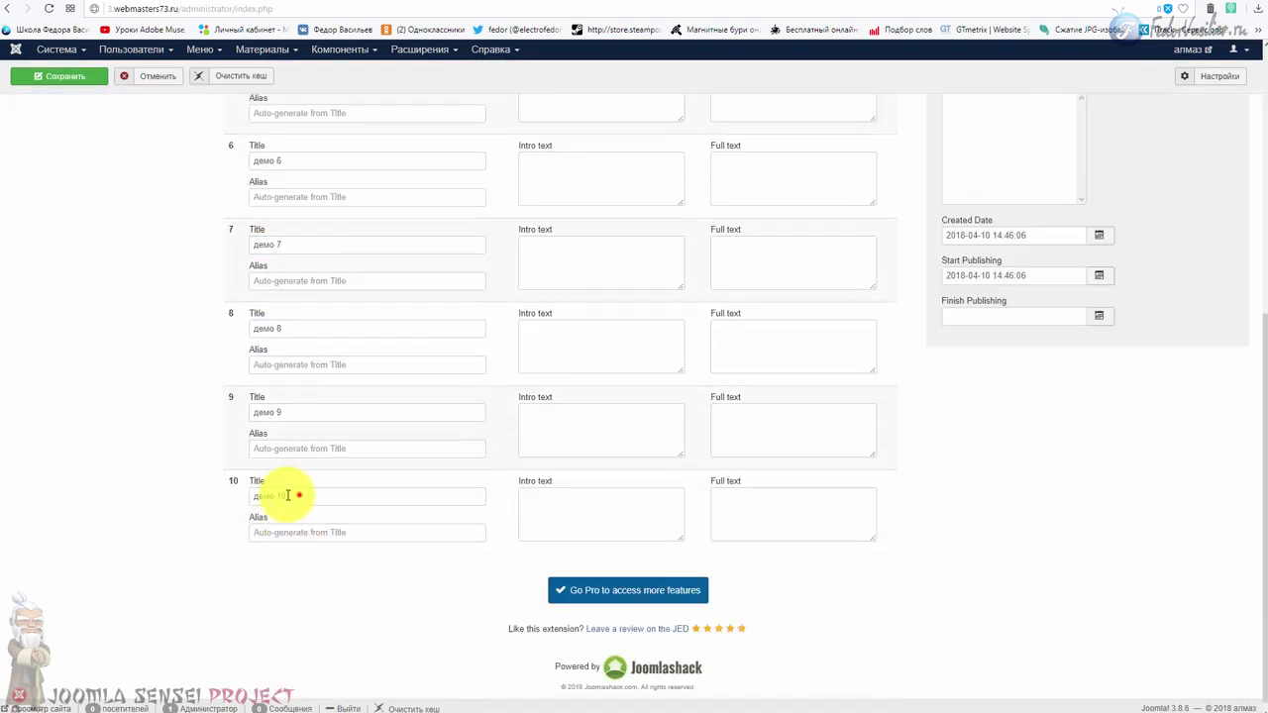
triple_click(298, 495)
scroll(1117, 208, "up", 5)
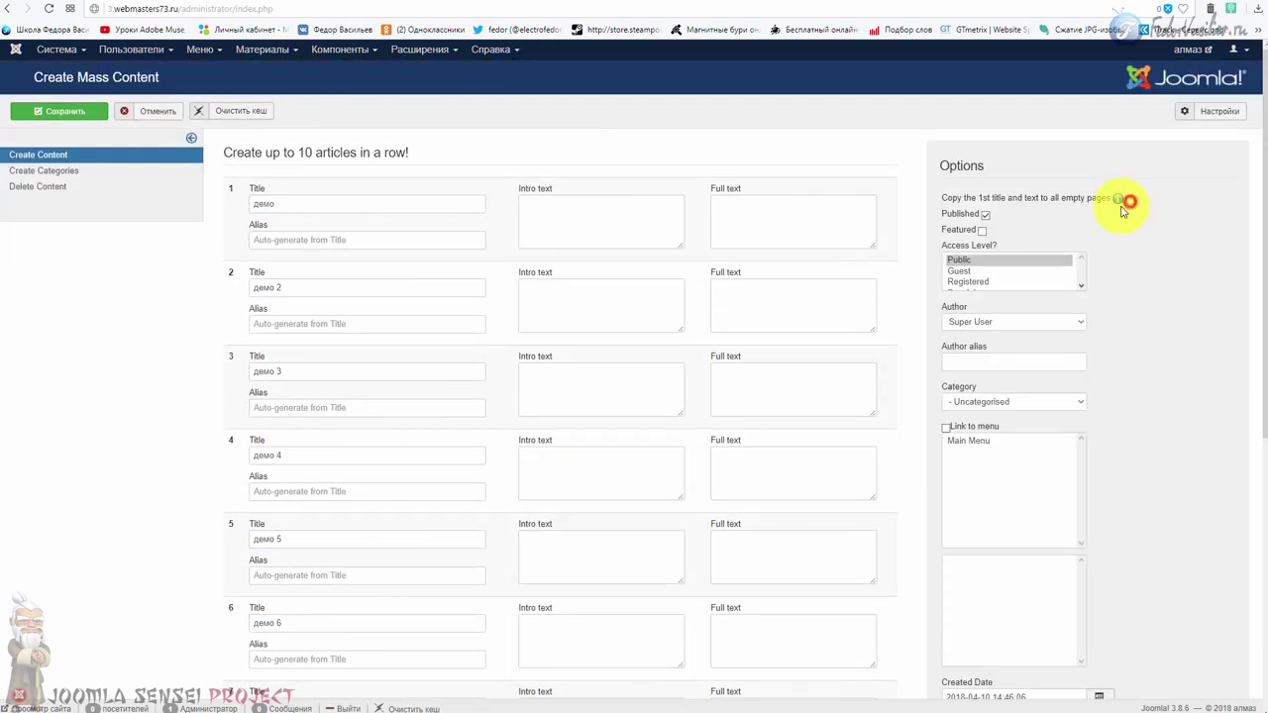
Step: Look over the article options for published and featured state, access level, author, author alias and category
left_click(984, 216)
left_click_drag(938, 231, 1040, 238)
left_click(949, 230)
left_click(1036, 239)
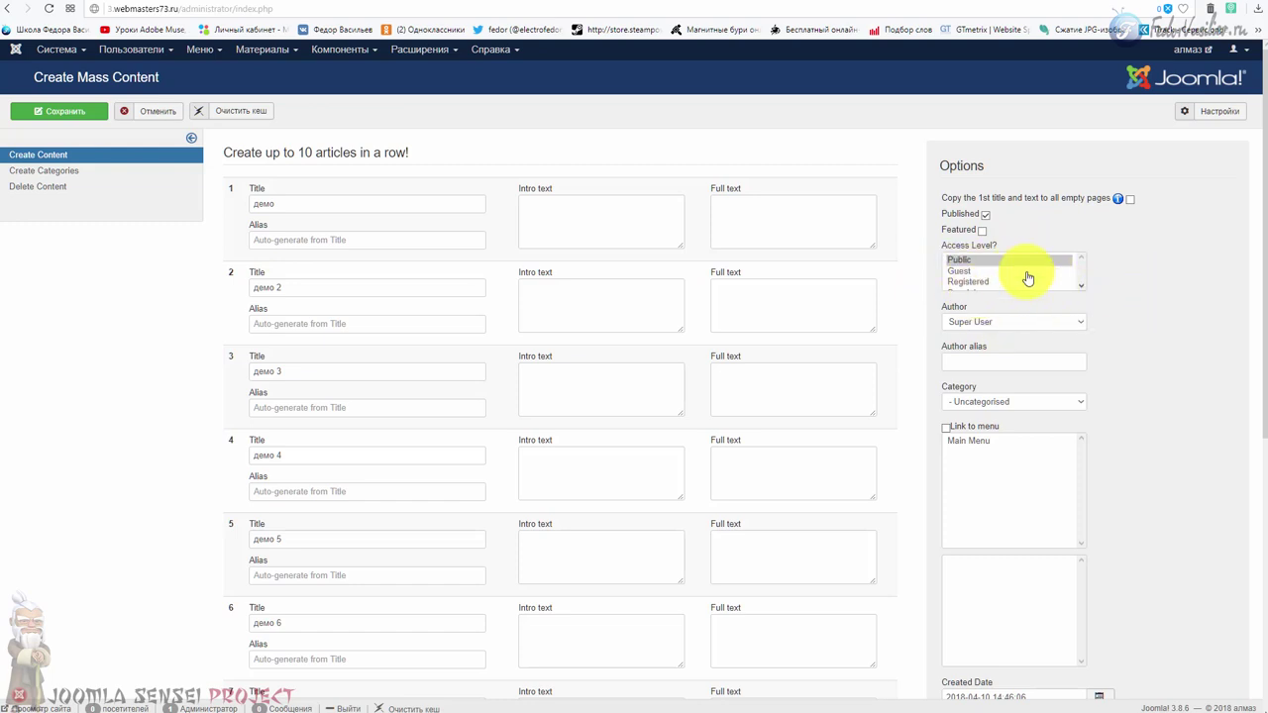
scroll(1090, 288, "down", 1)
left_click(956, 256)
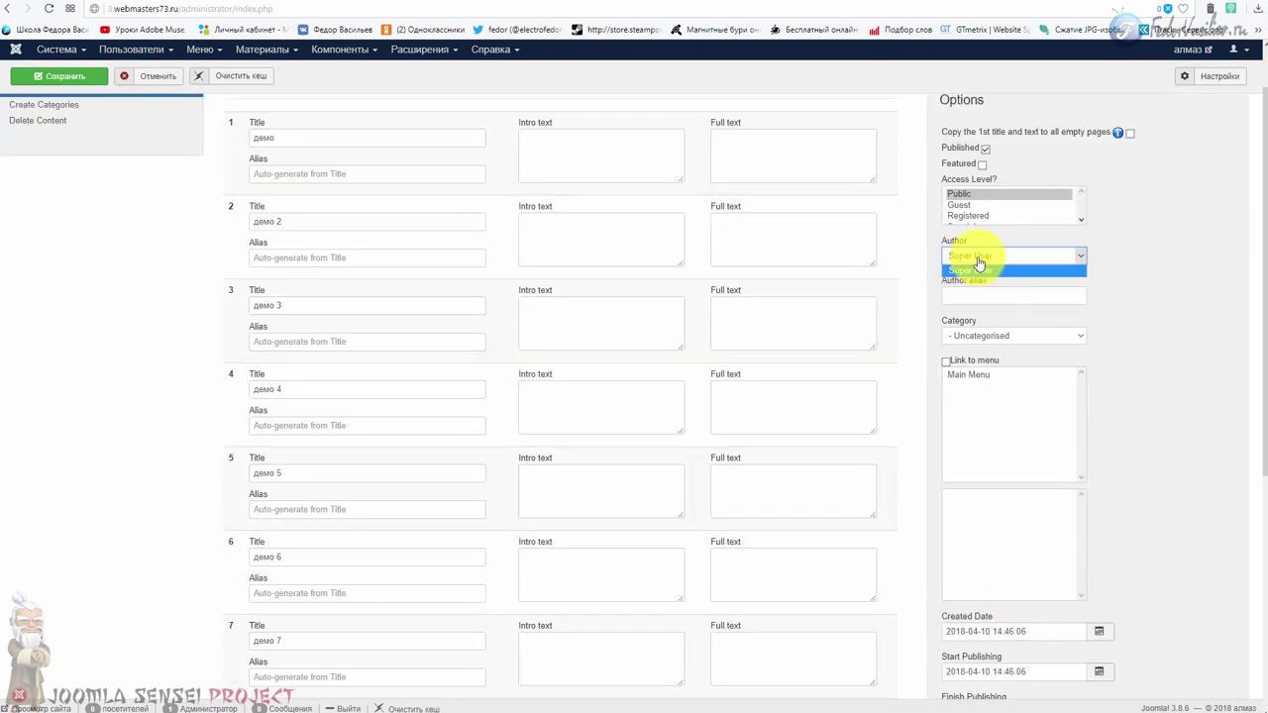
left_click(1135, 239)
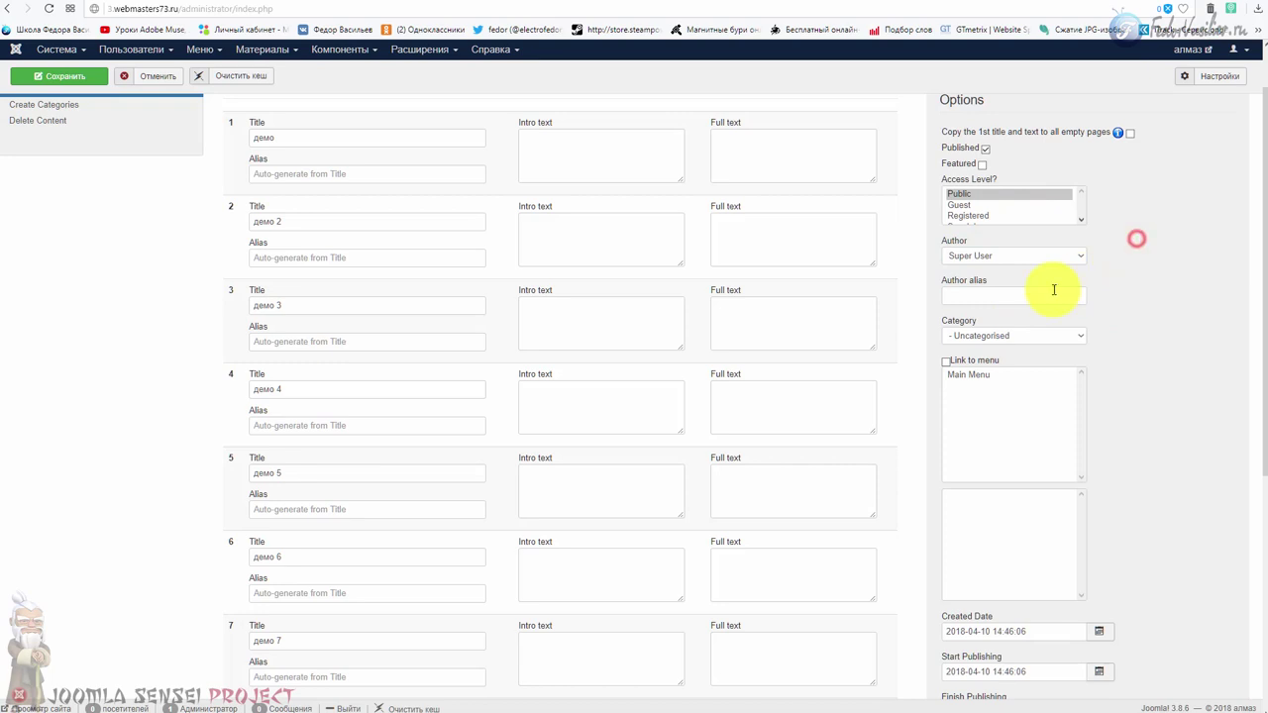
left_click(949, 299)
scroll(1128, 286, "down", 2)
left_click(1025, 206)
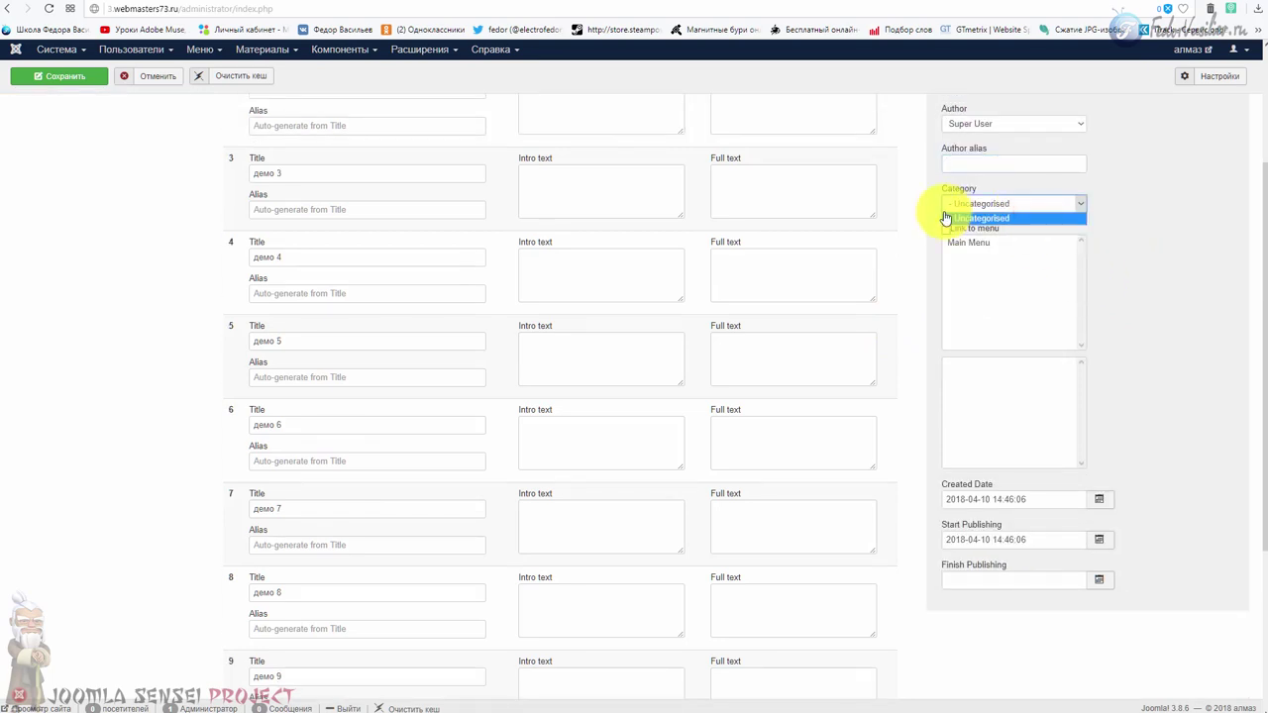
left_click(990, 204)
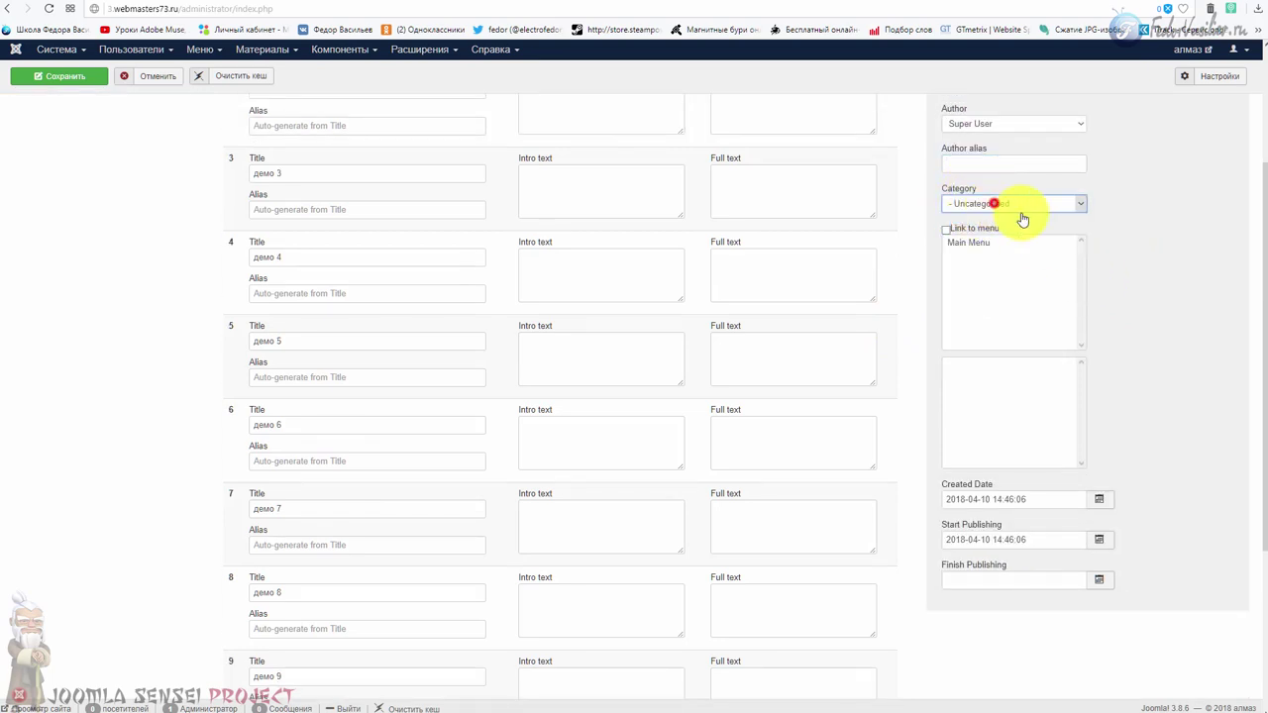
Step: Enable the menu link for the articles, select Main Menu with the тест item, and view the publishing dates
left_click(944, 231)
left_click(970, 245)
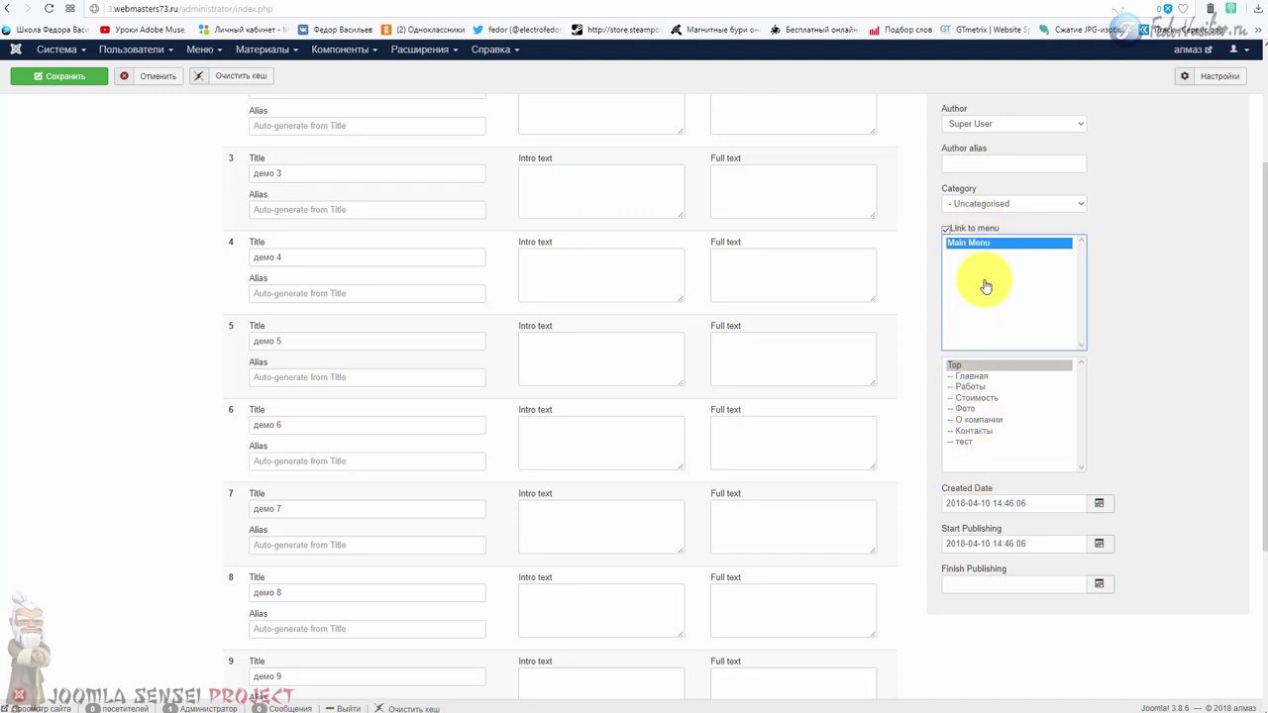
left_click(966, 376)
left_click(974, 420)
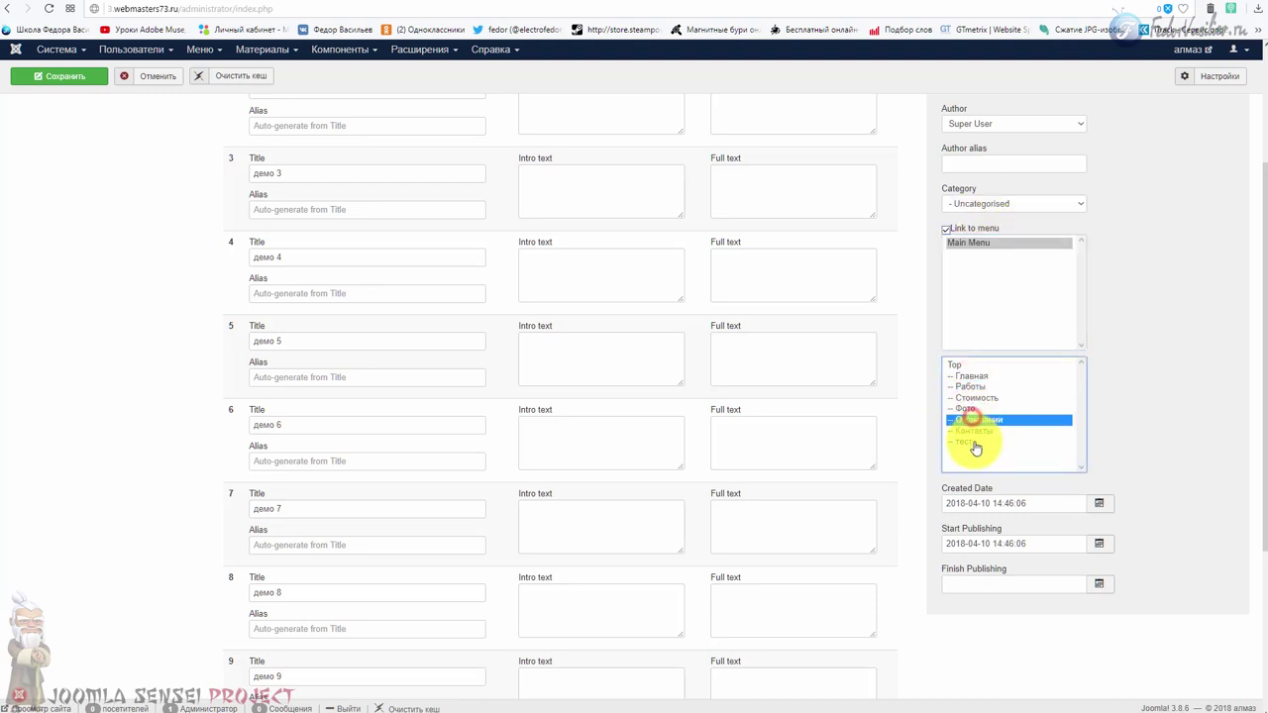
left_click(974, 442)
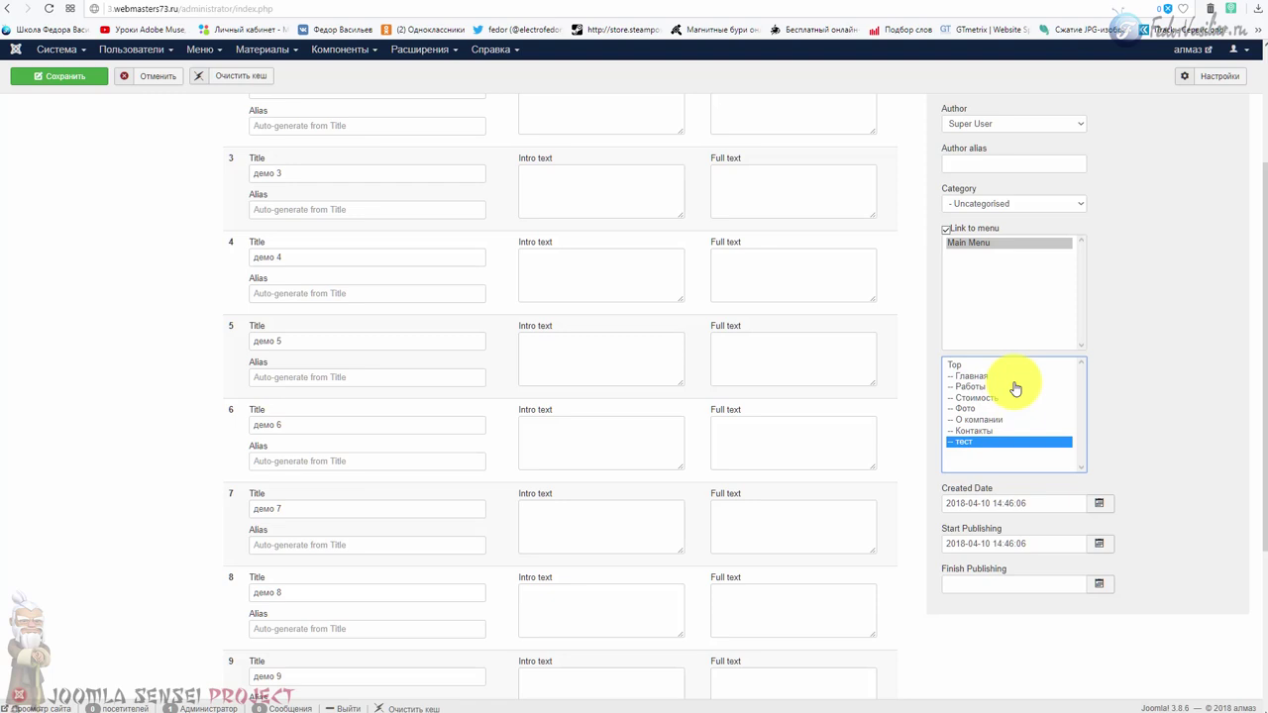
scroll(1000, 466, "down", 2)
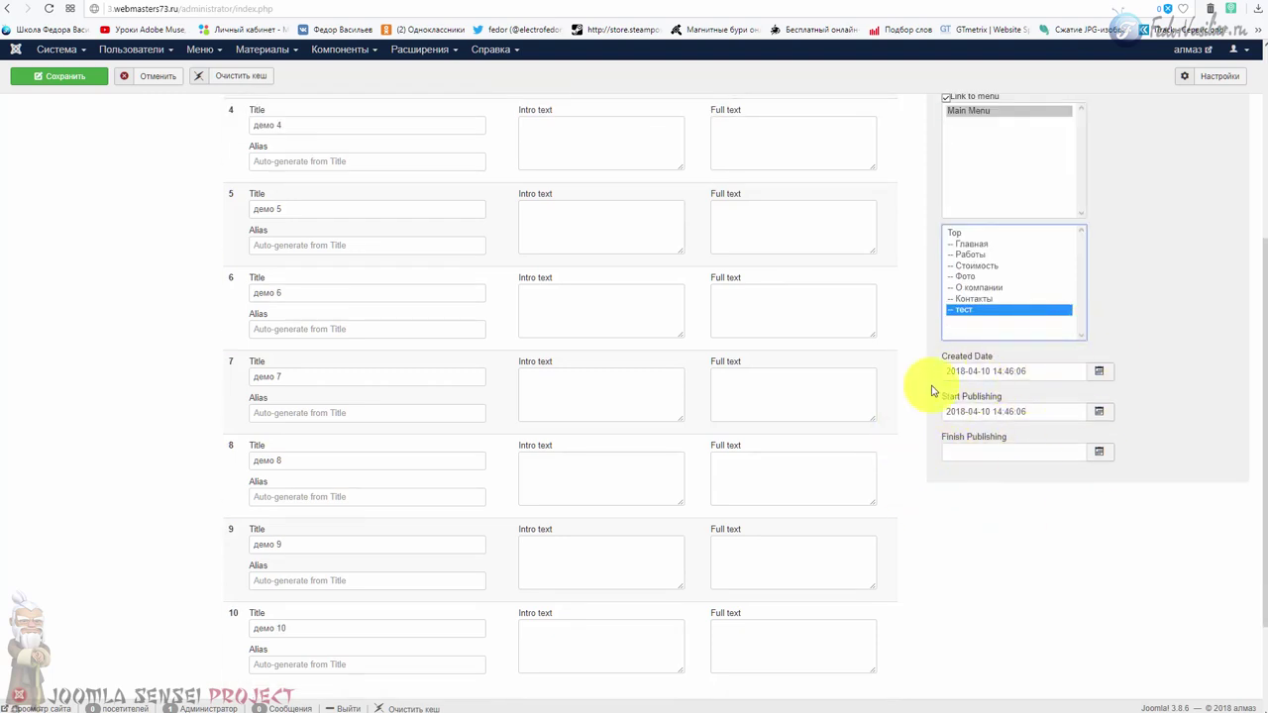
scroll(57, 161, "up", 2)
Step: Open the mass category creation form and check the available parent categories
left_click(50, 168)
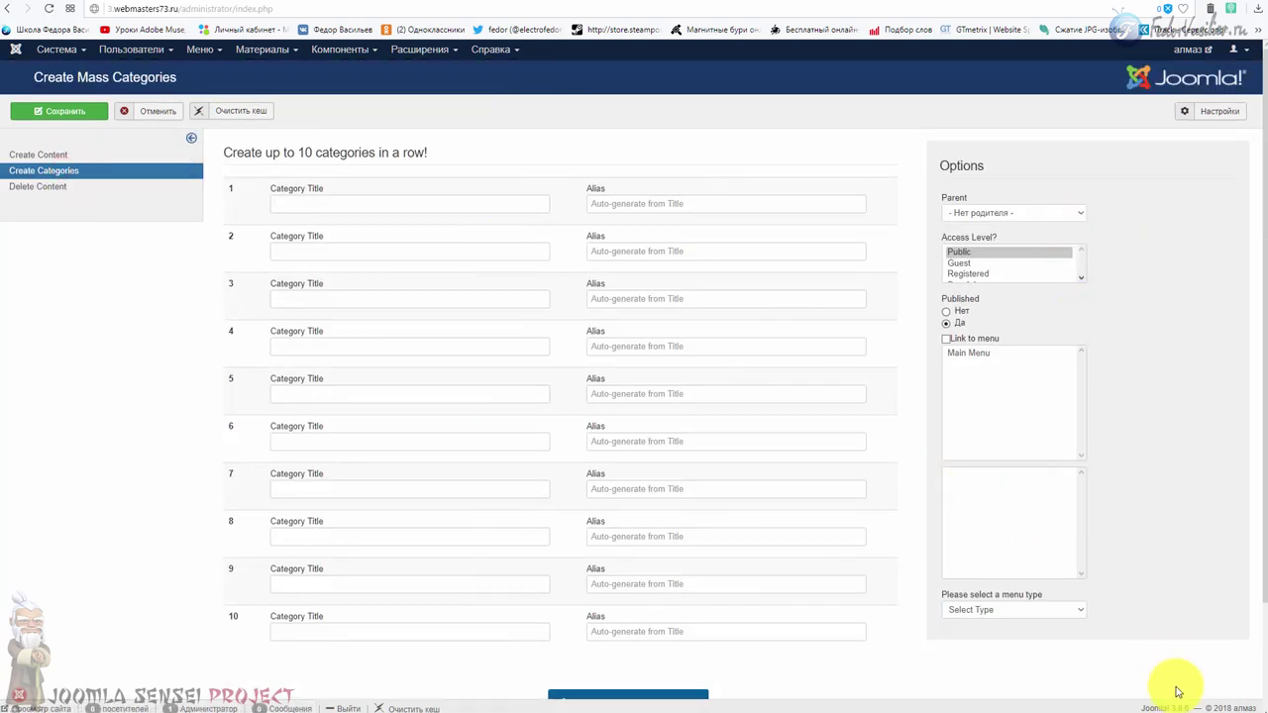
left_click(966, 214)
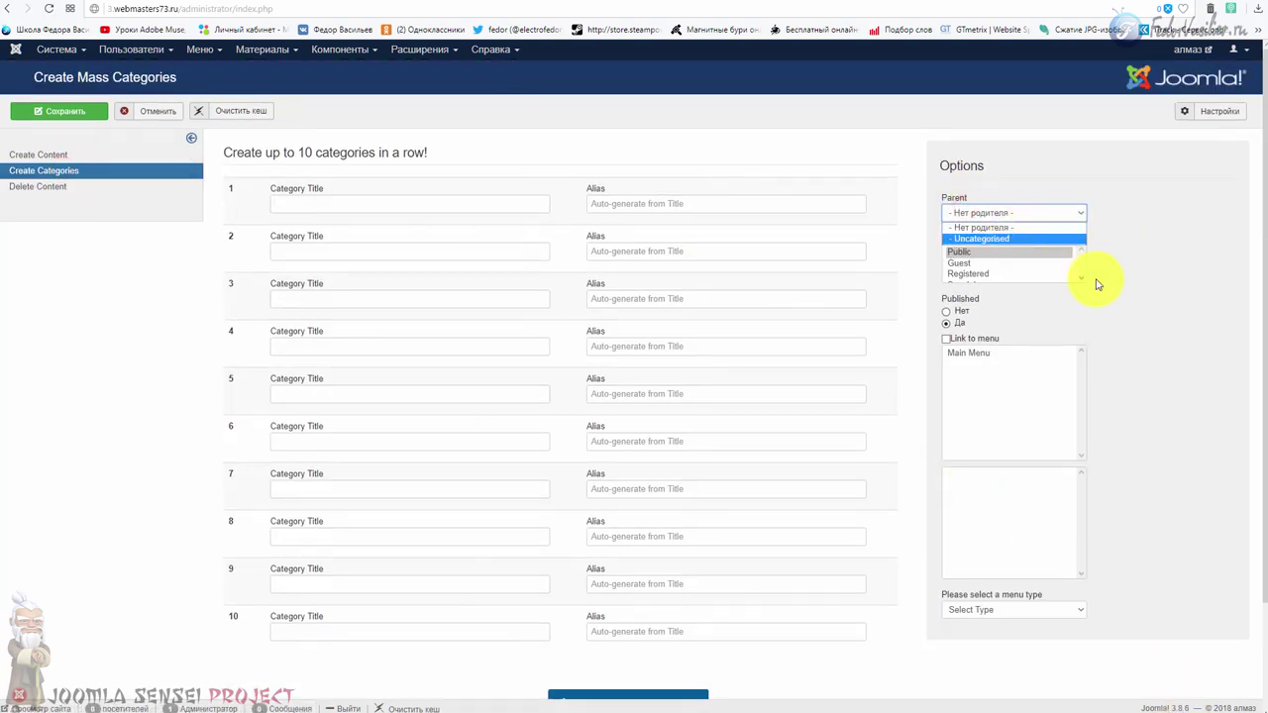
left_click(1155, 285)
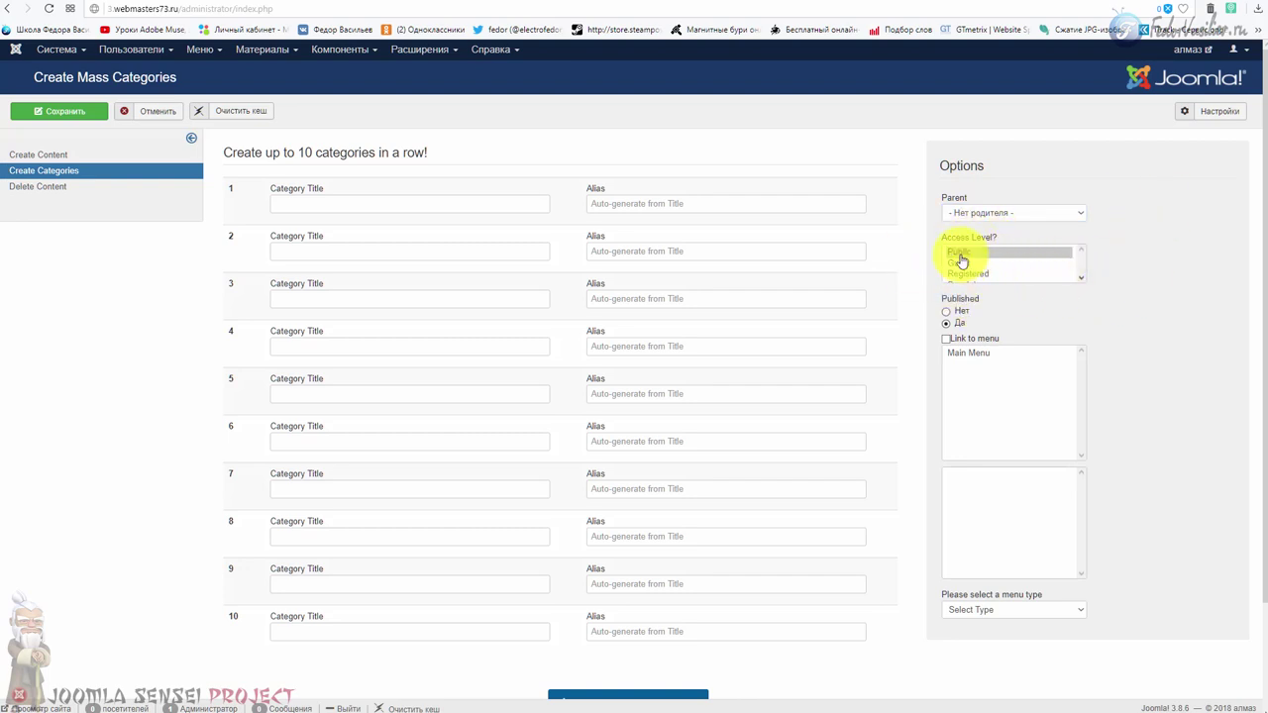
Step: Link the new categories to Main Menu and look at the available menu types
left_click(946, 339)
left_click(966, 353)
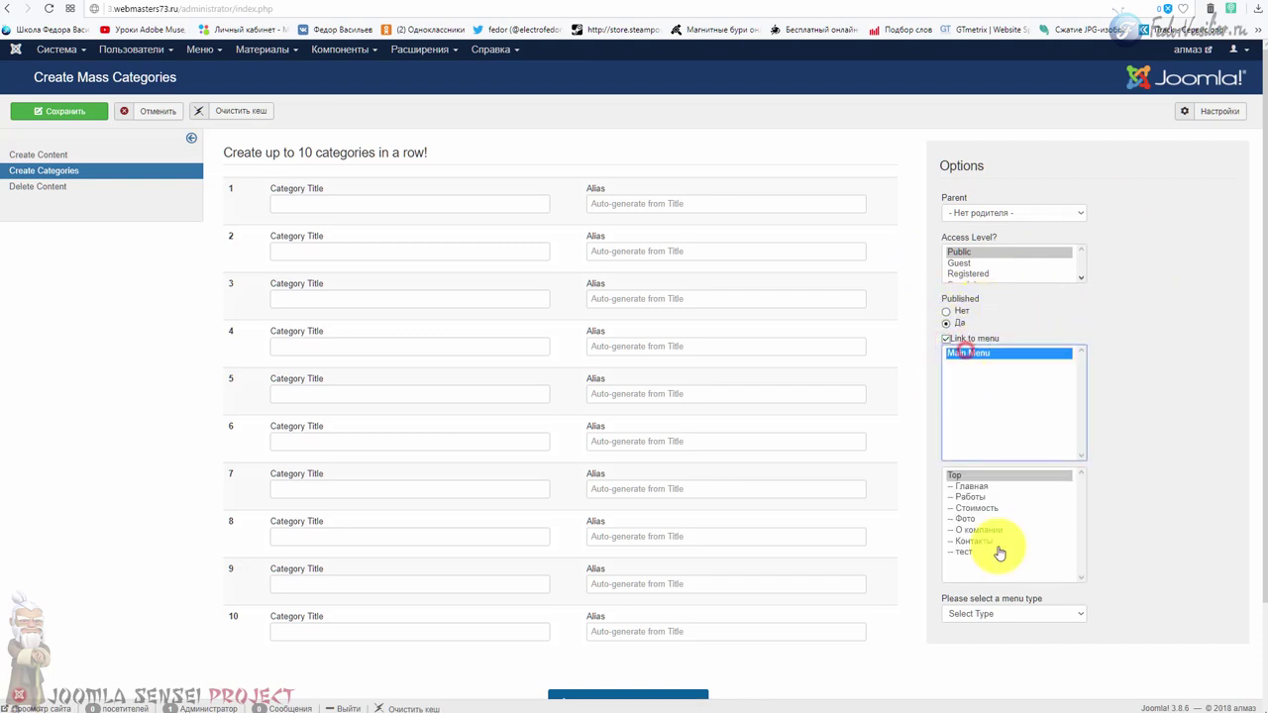
left_click(994, 615)
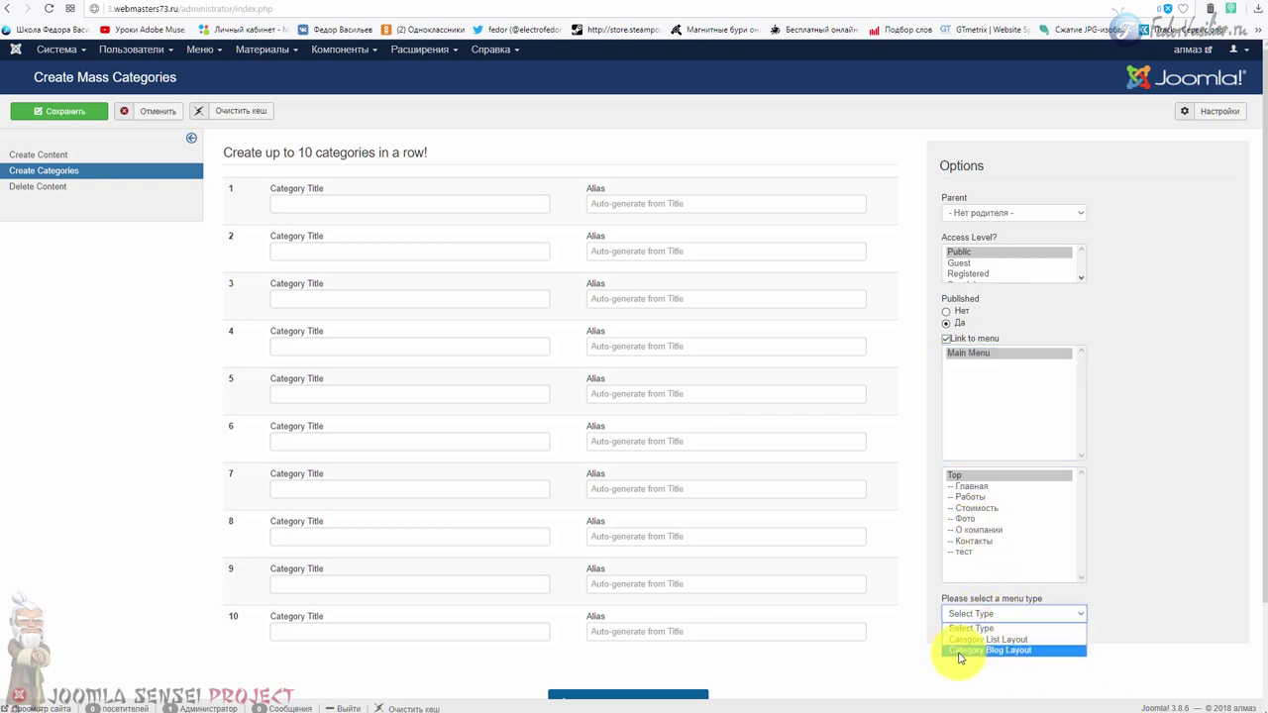
left_click(321, 205)
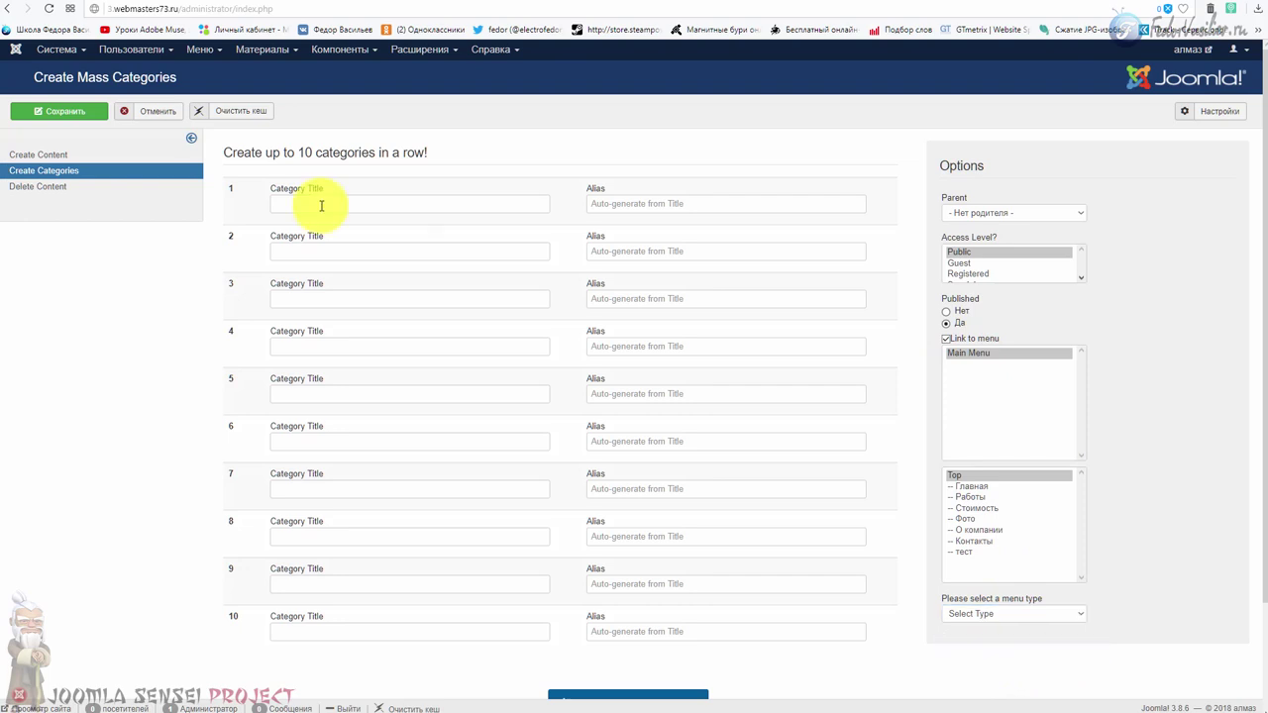
Step: Title the first five categories демо, демо2, демо3, демо4 and демо5, leaving their aliases empty
left_click(346, 200)
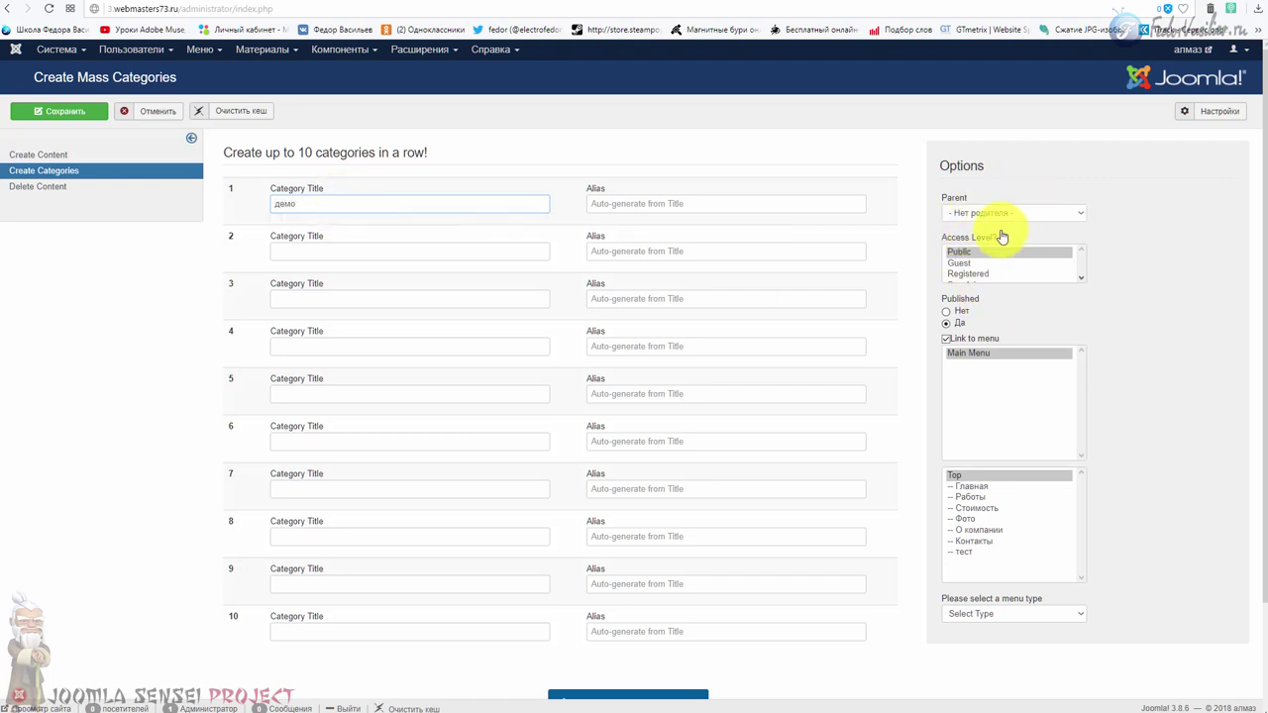
left_click(607, 207)
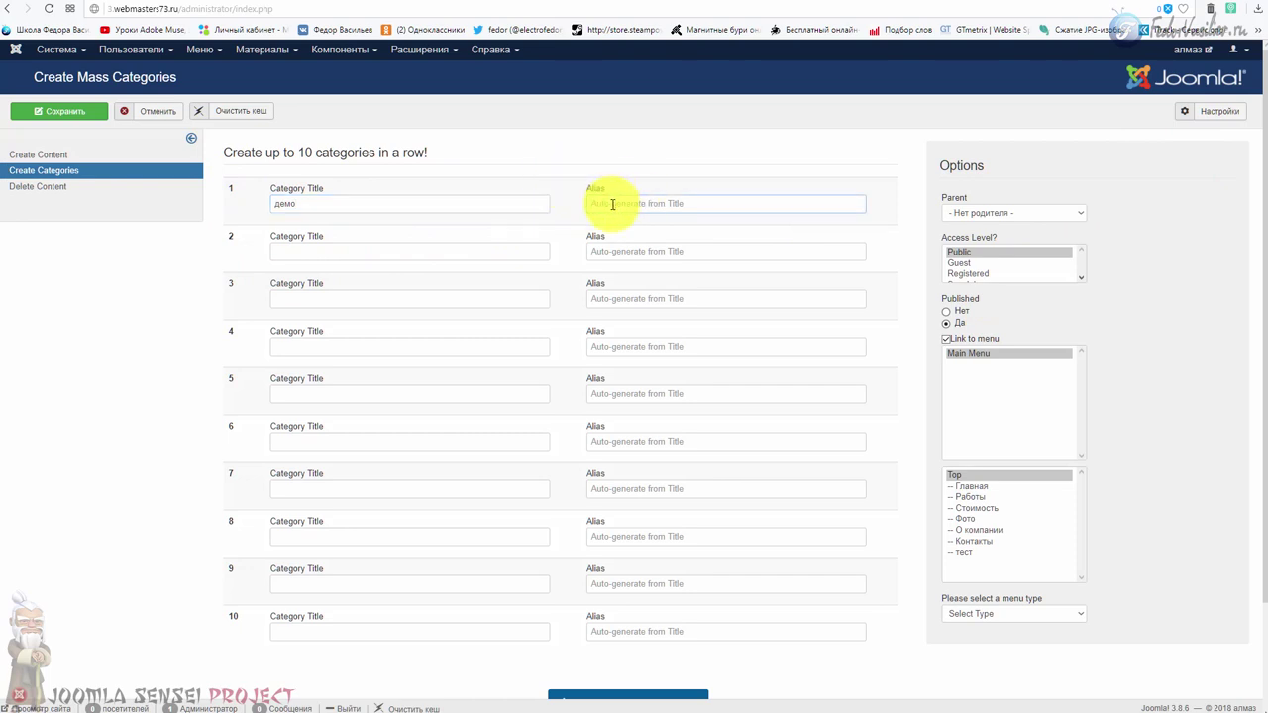
left_click(609, 204)
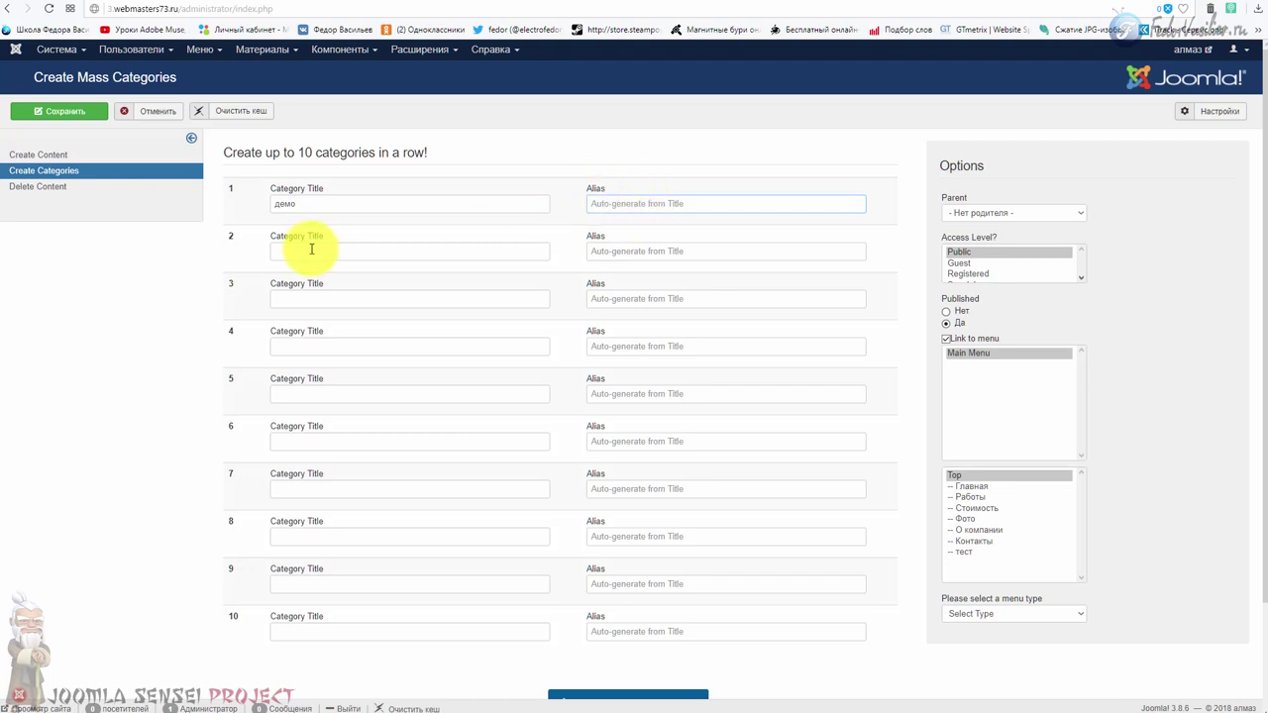
type("де")
left_click(317, 295)
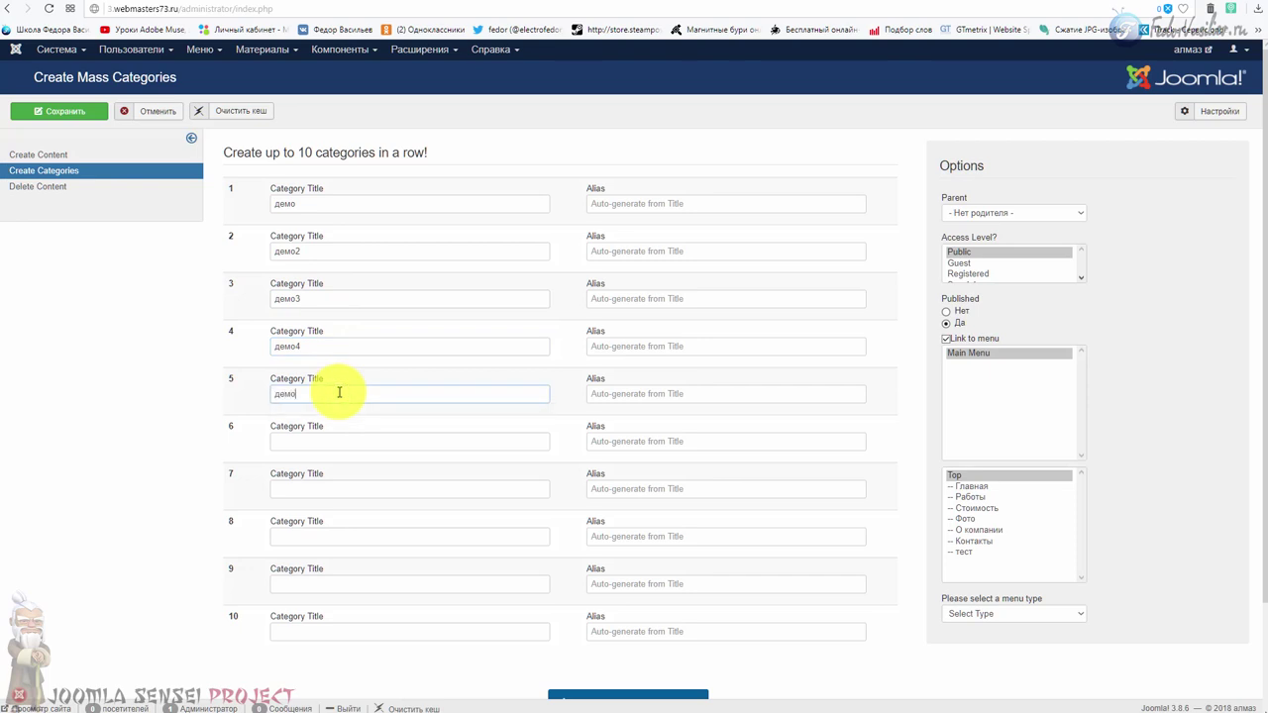
Step: Leave the categories without a parent and place their menu links under the тест item
left_click(958, 212)
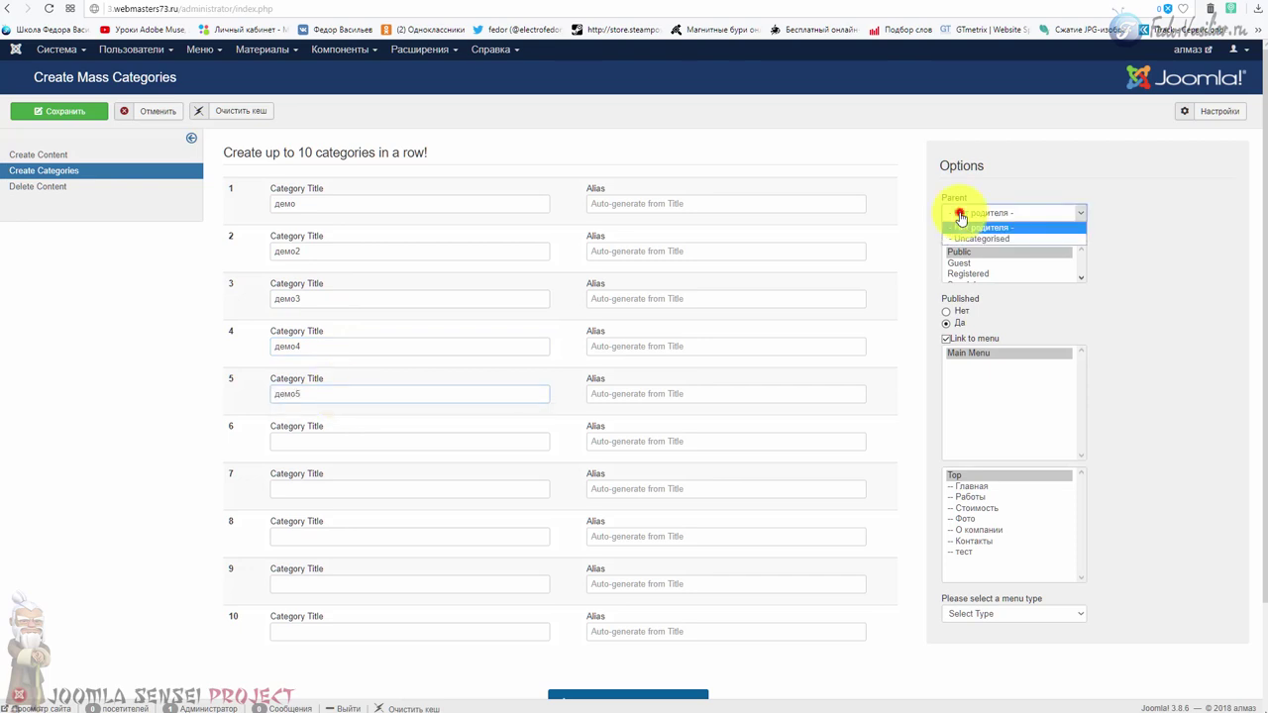
left_click(1095, 203)
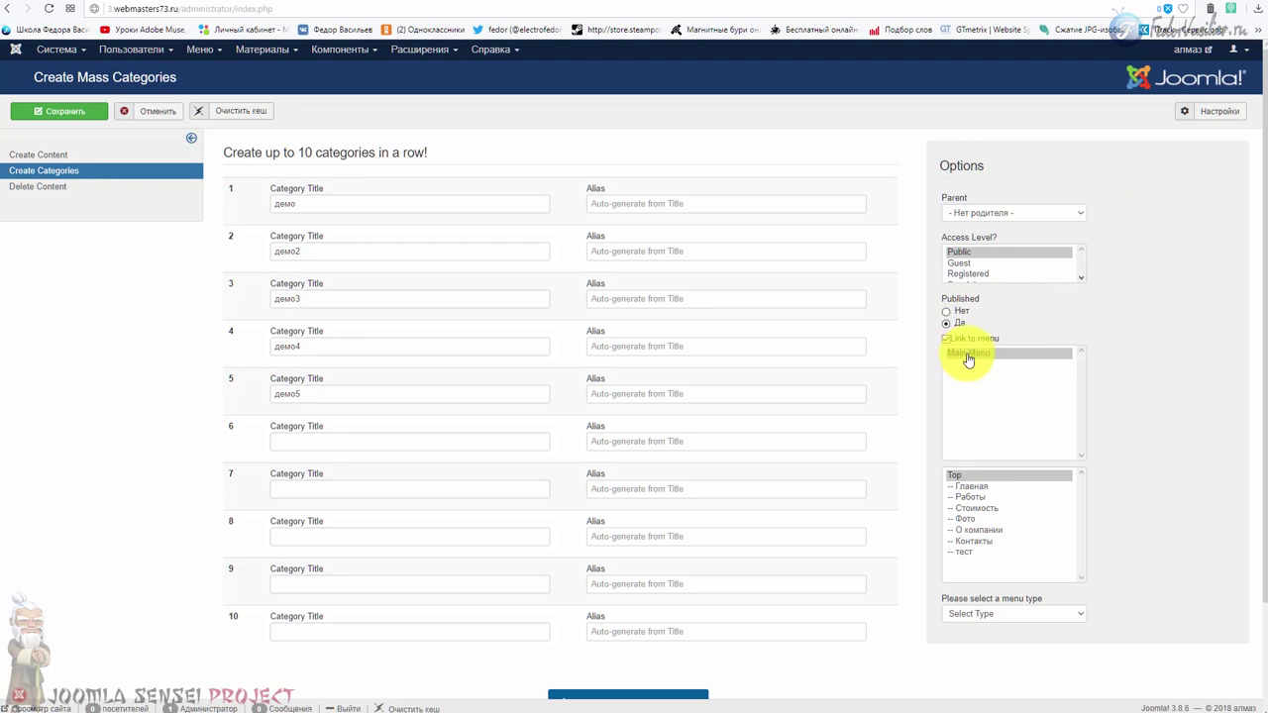
left_click(966, 553)
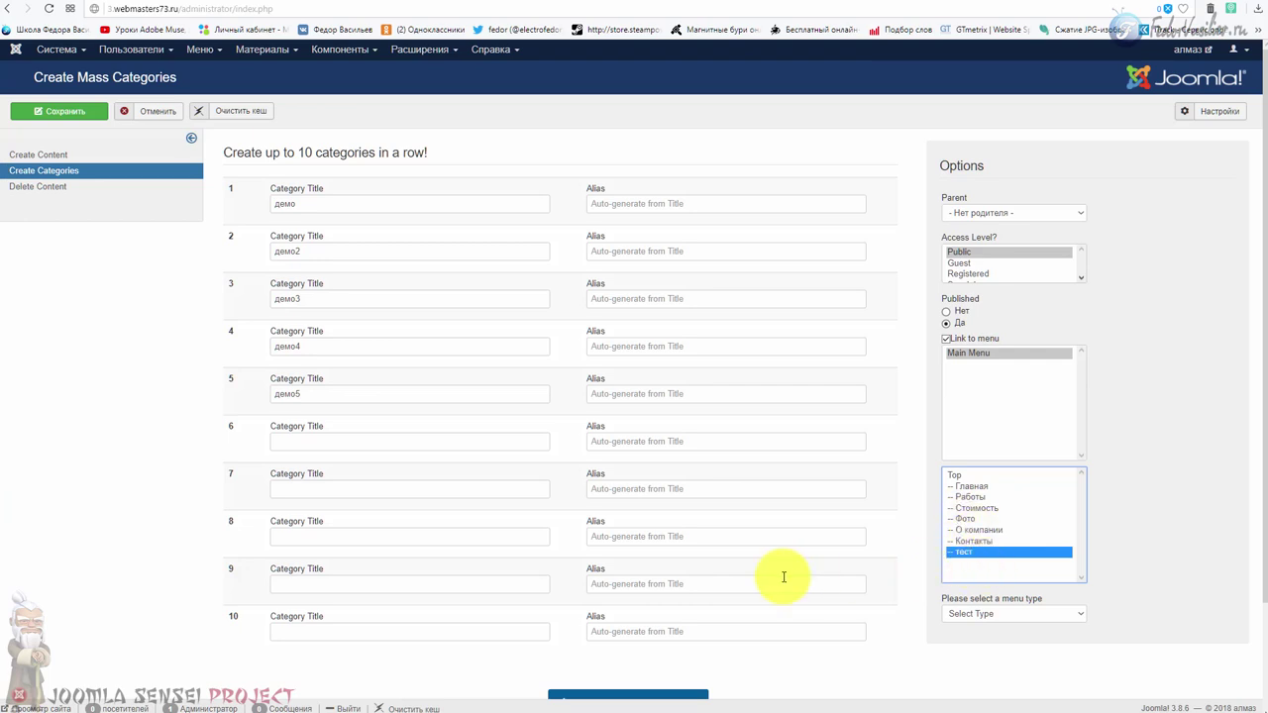
Step: Set the menu type to Category Blog Layout and save the new categories
left_click(69, 115)
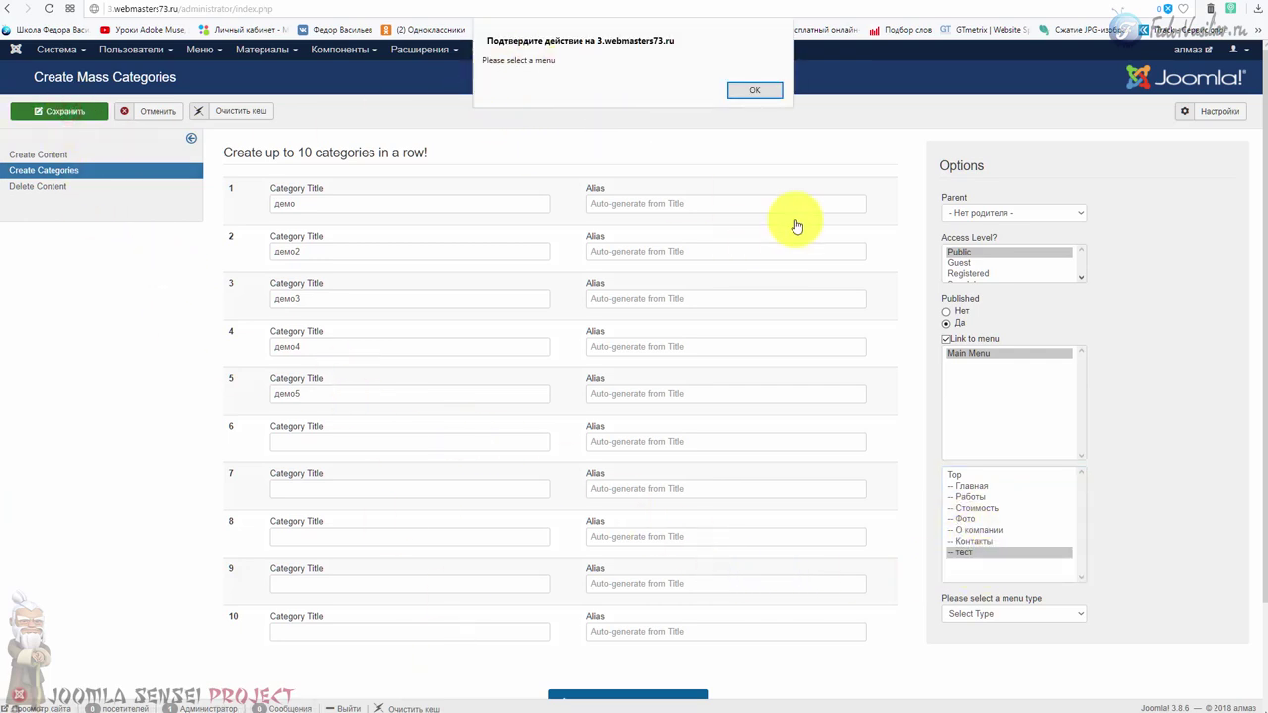
left_click(759, 94)
left_click(982, 615)
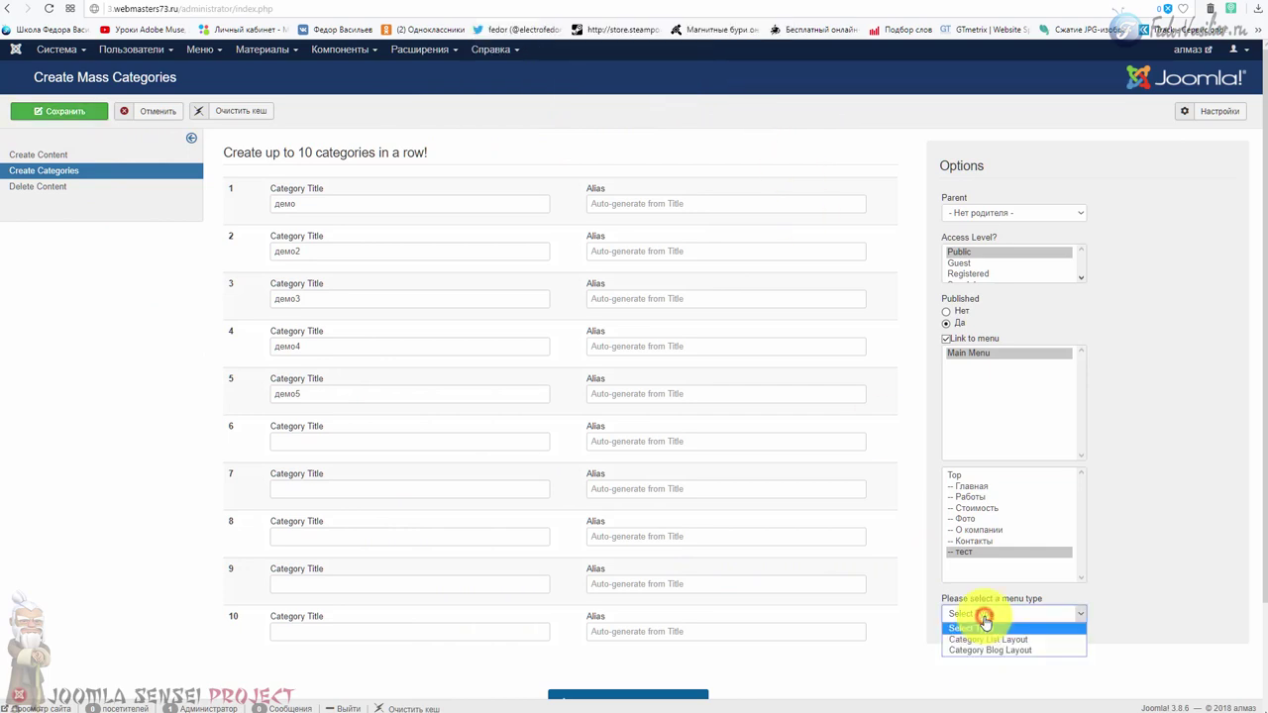
left_click(987, 651)
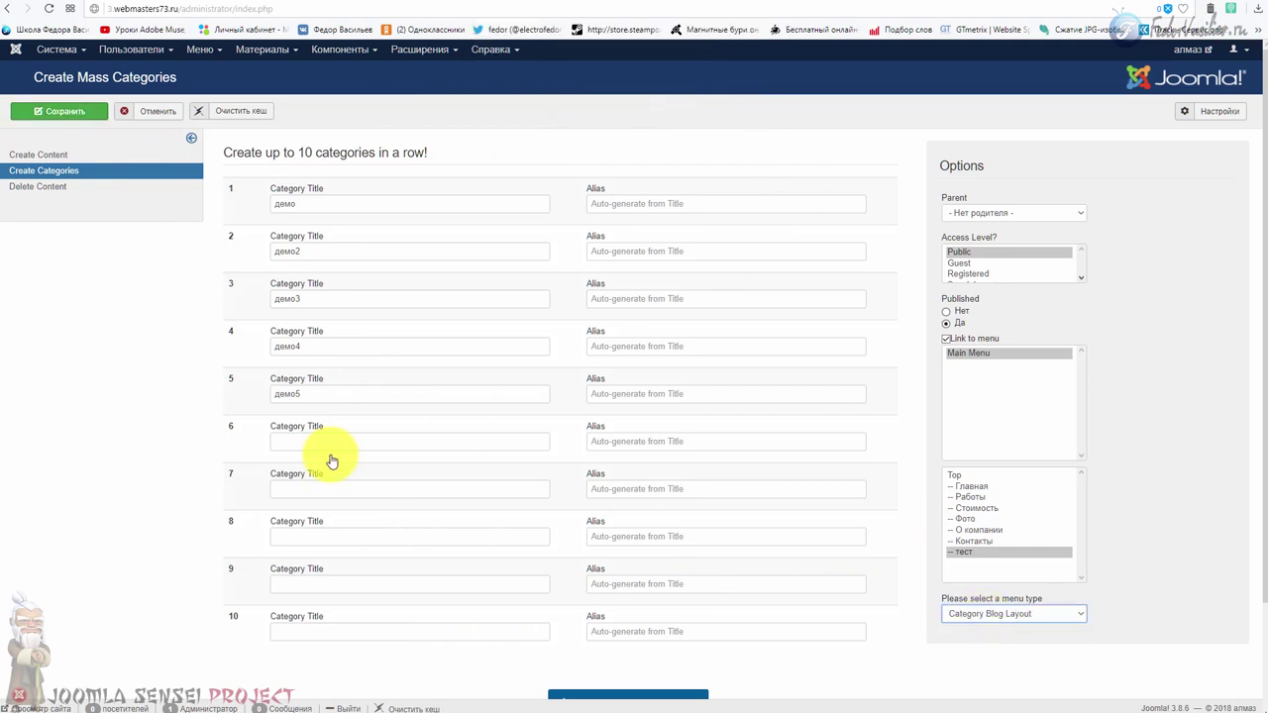
left_click(35, 109)
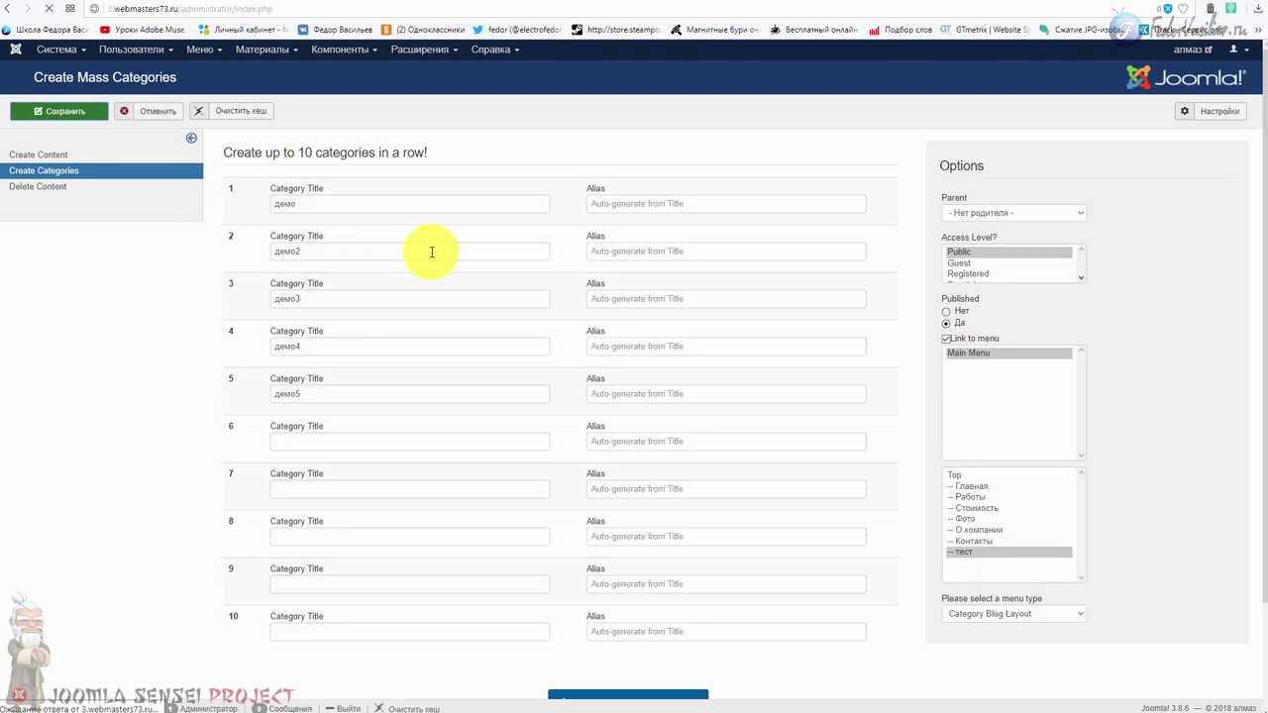
Step: Open the category manager to check the newly created categories
left_click(253, 56)
left_click(369, 60)
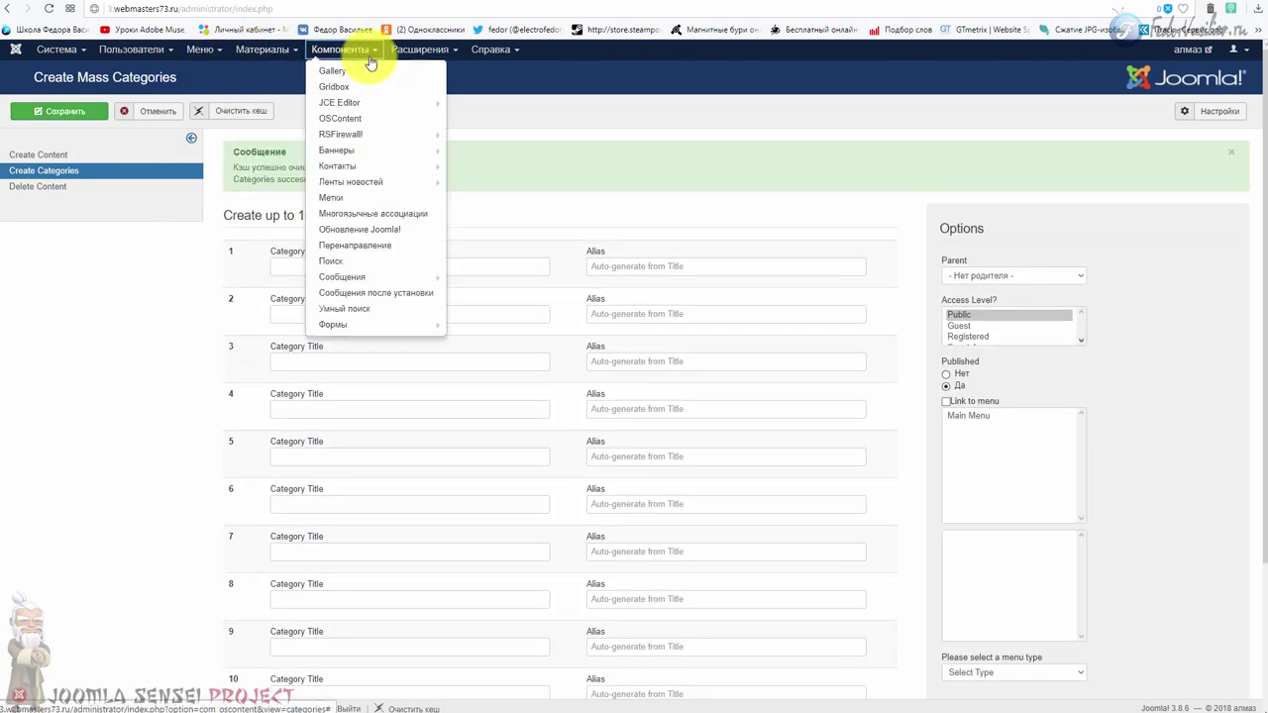
left_click(201, 49)
left_click(258, 52)
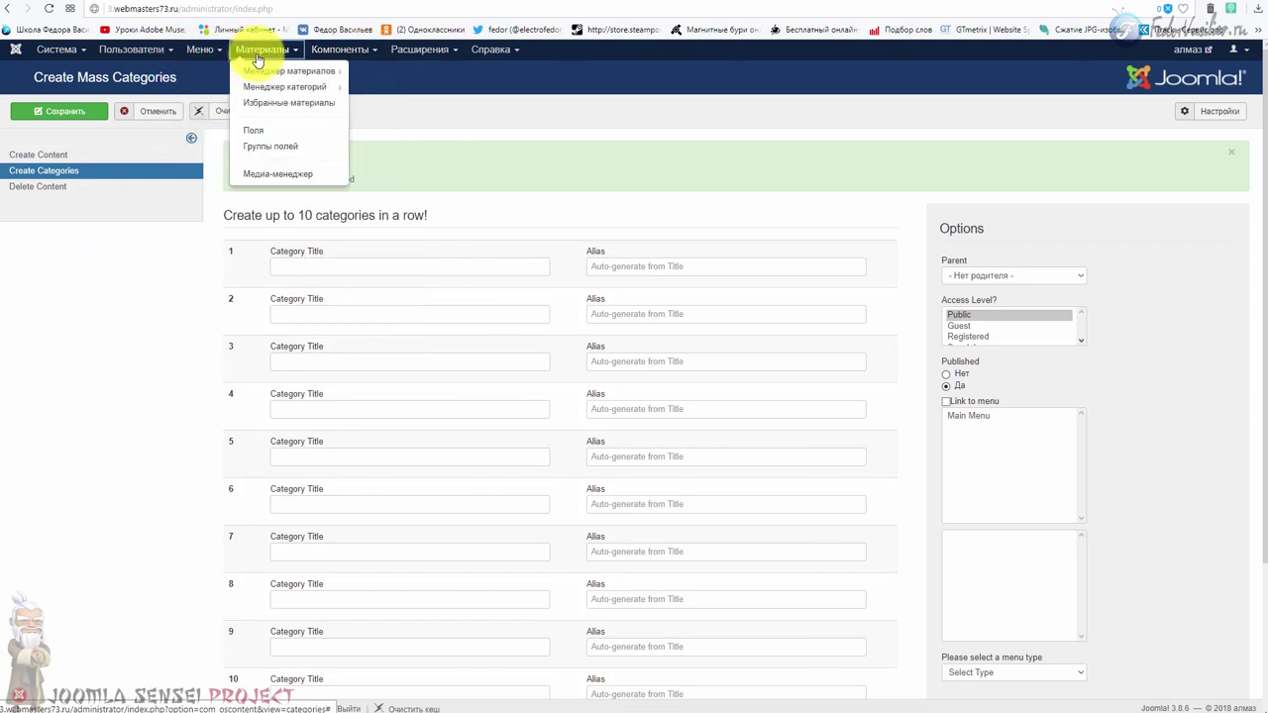
left_click(285, 87)
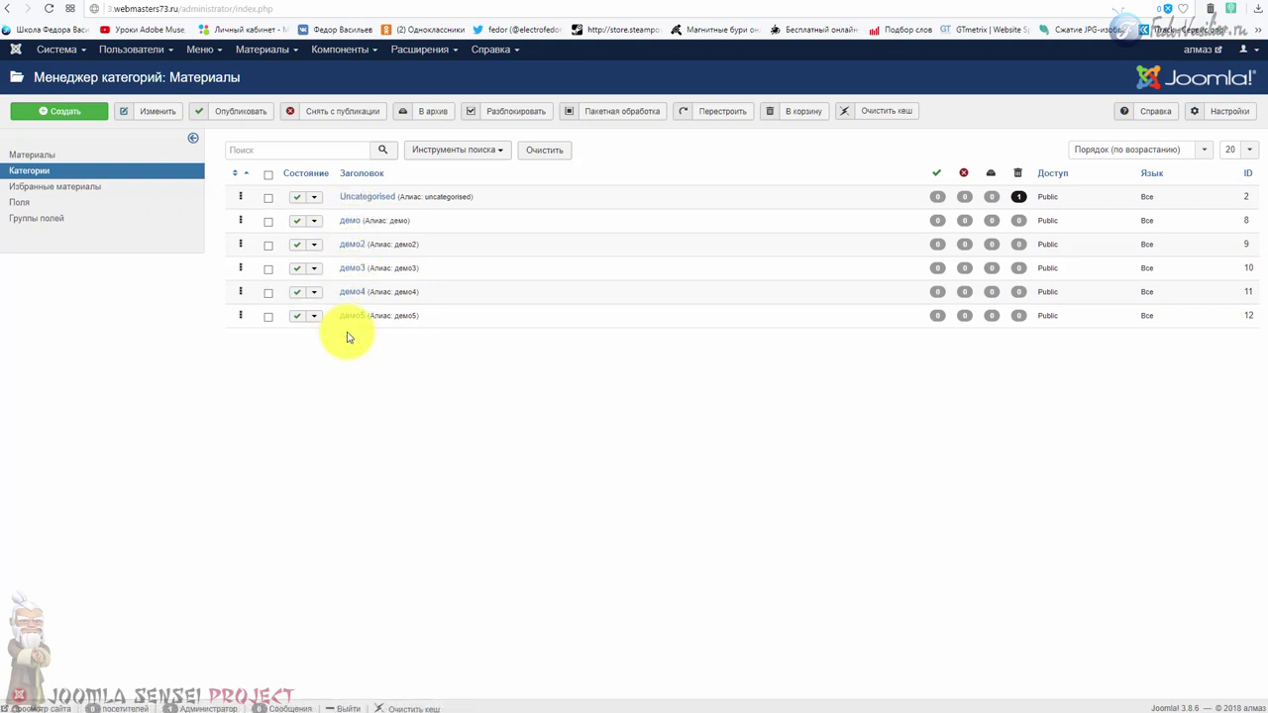
Step: Reopen OSContent's mass article form, title the first article "демо" and copy the first title and text to all empty pages
left_click(290, 54)
left_click(319, 57)
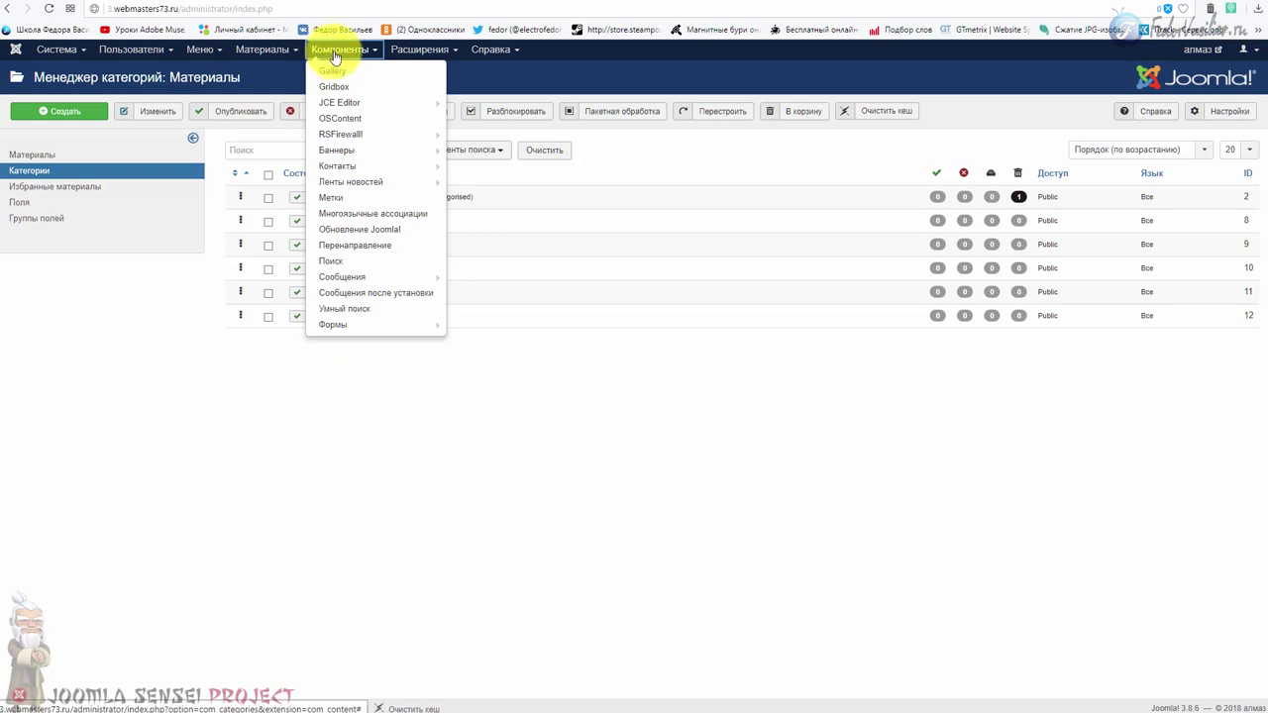
left_click(342, 121)
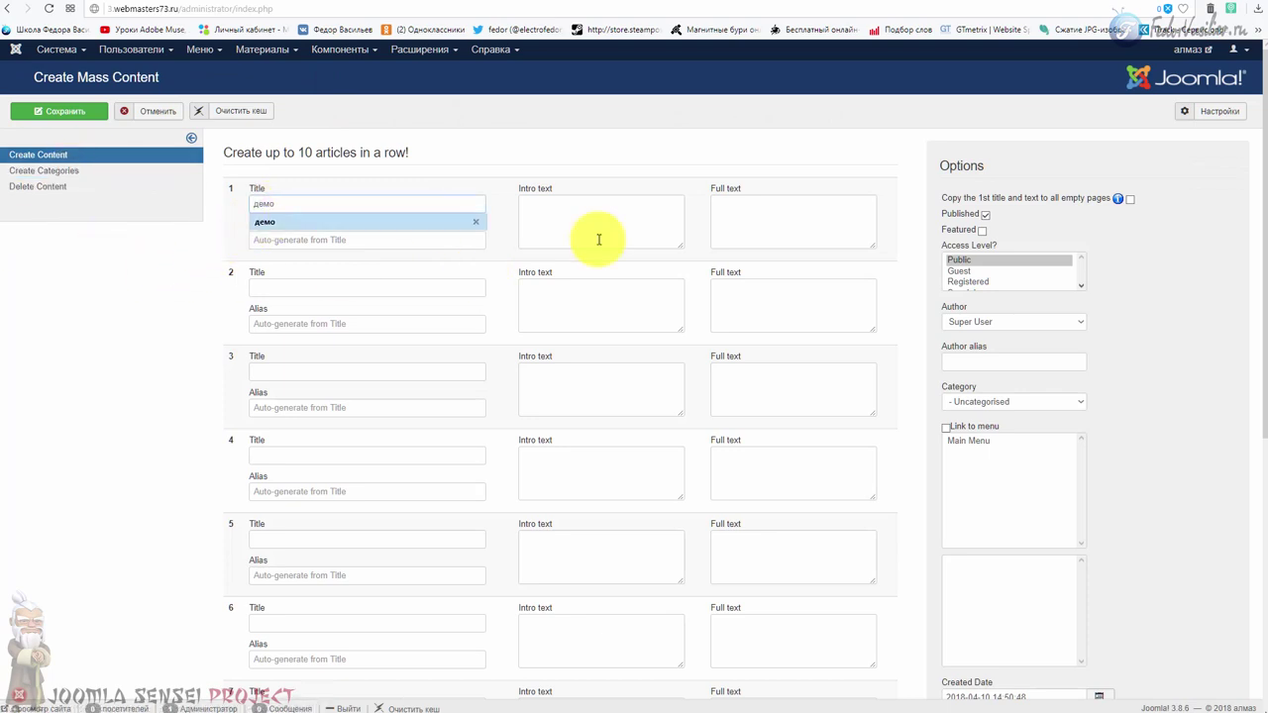
left_click(1130, 201)
scroll(424, 340, "down", 5)
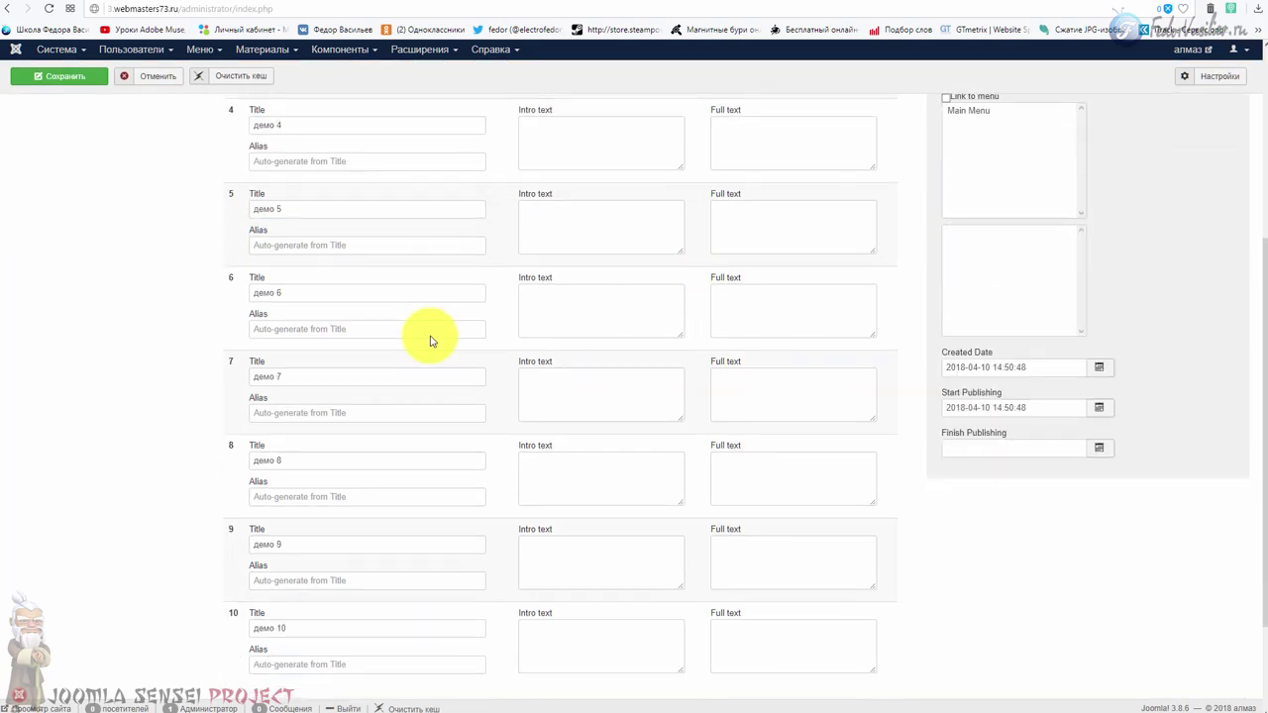
scroll(315, 486, "up", 5)
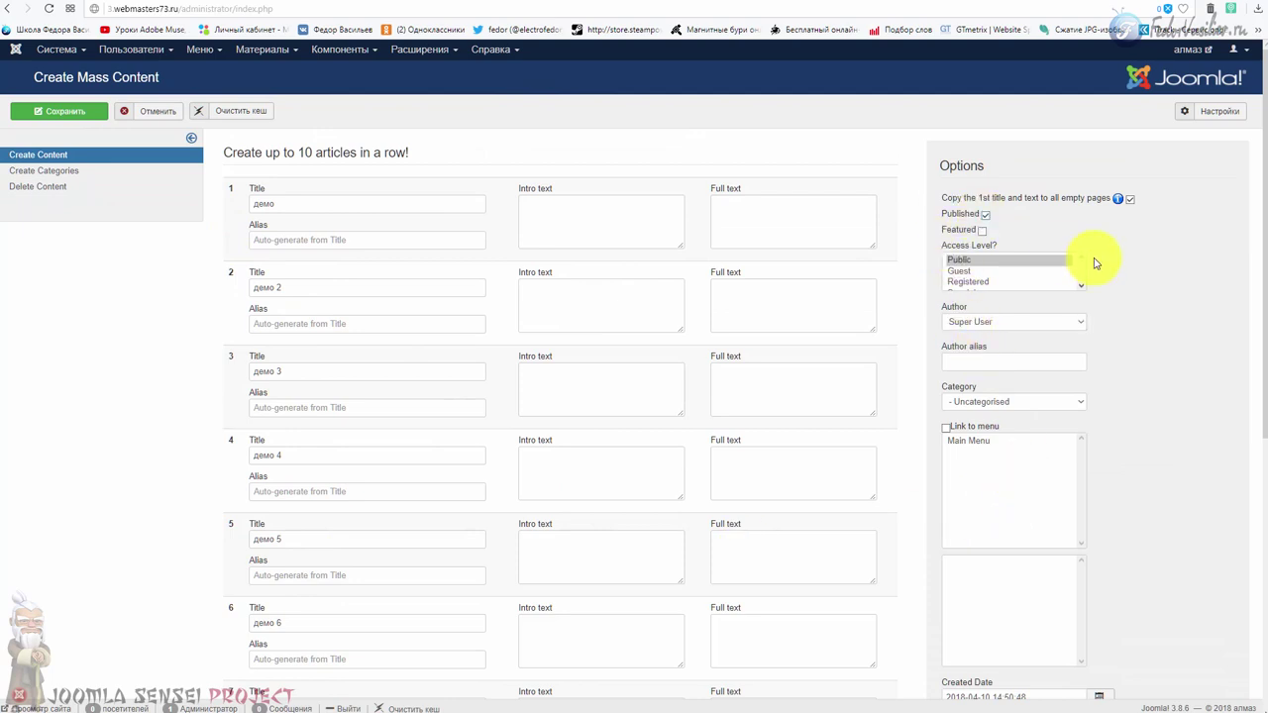
Step: Assign the batch of articles to the демо category
scroll(1090, 263, "down", 2)
left_click(976, 203)
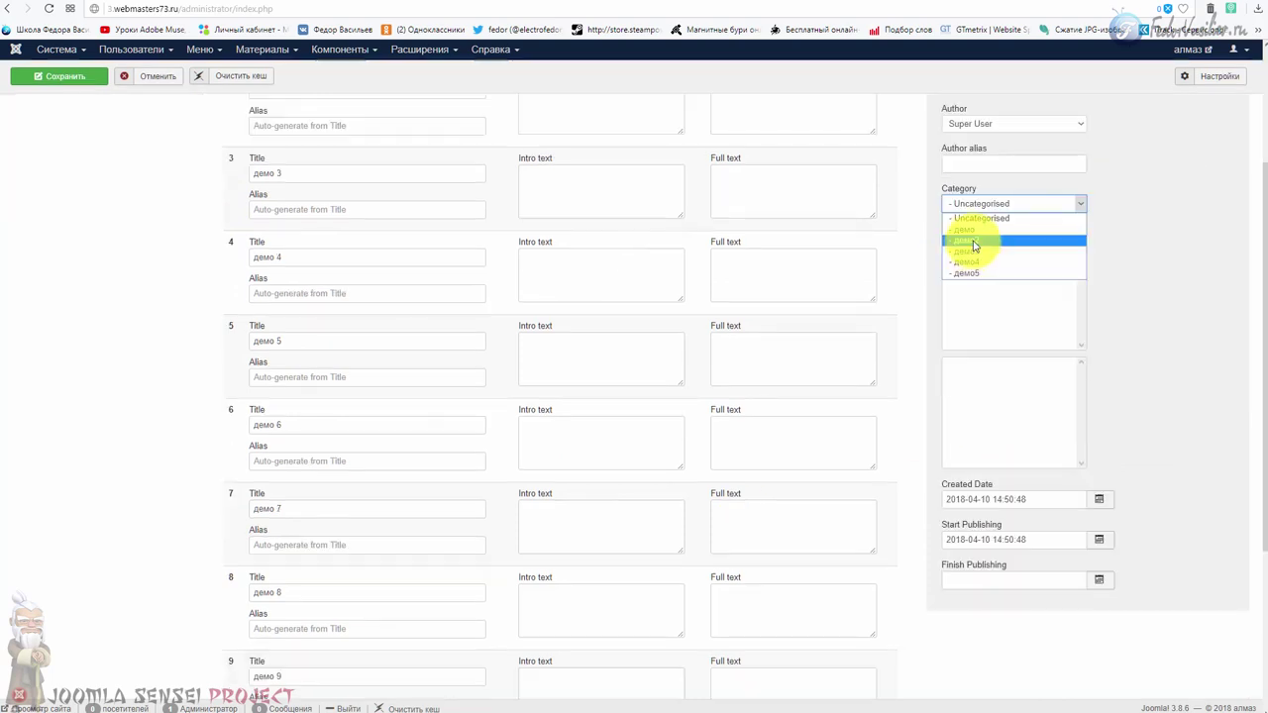
left_click(977, 219)
left_click(977, 205)
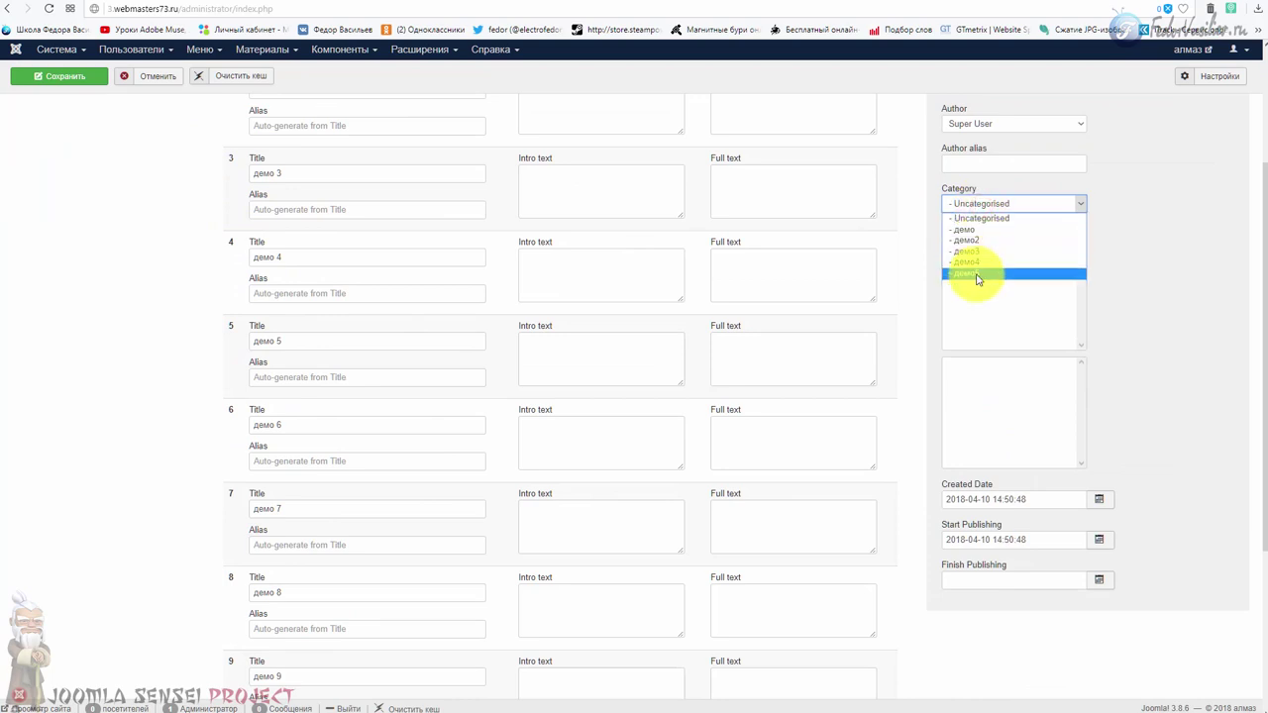
left_click(966, 228)
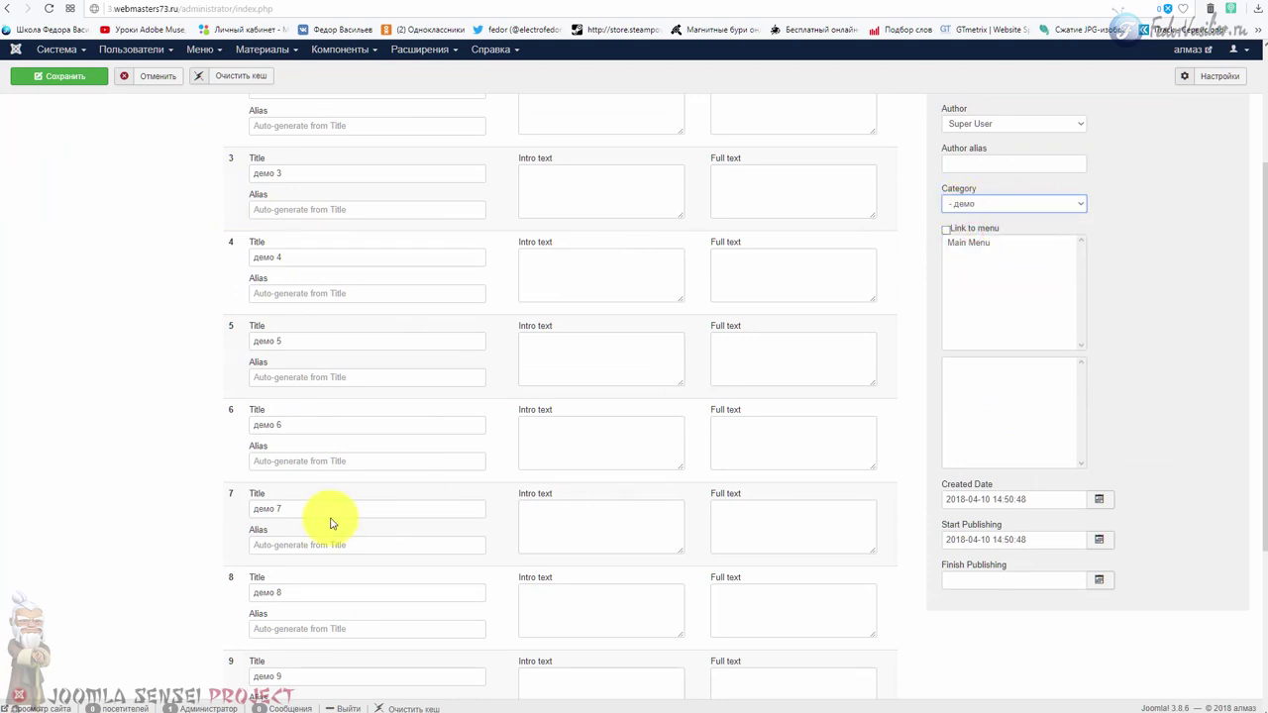
scroll(187, 254, "up", 2)
scroll(814, 259, "down", 1)
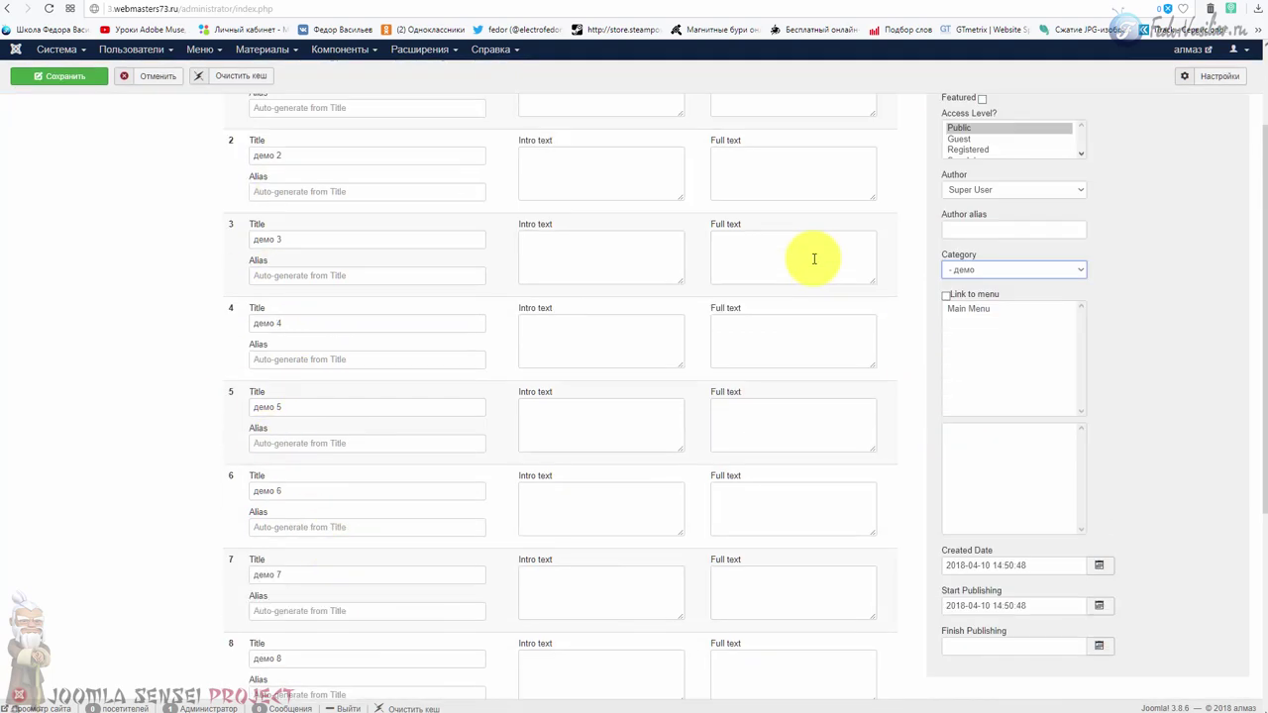
Step: Choose the демо item in Main Menu as the articles' menu location and save the batch of articles
left_click(949, 308)
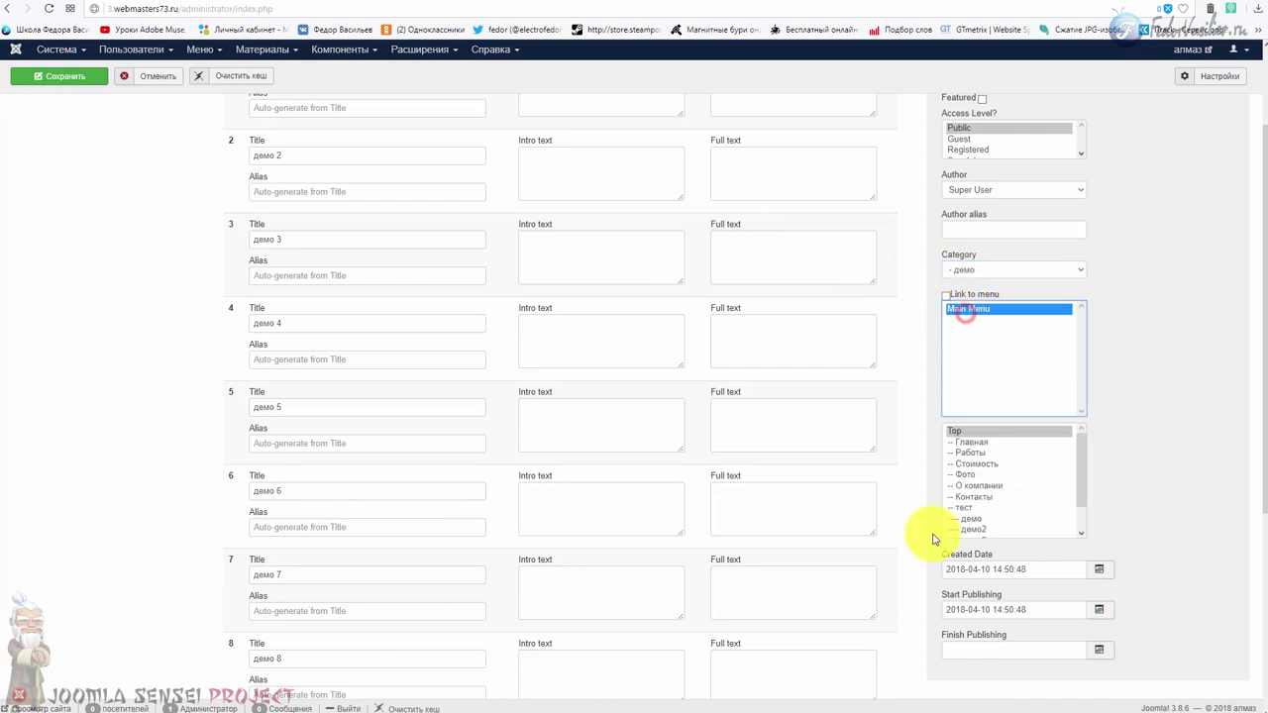
scroll(1016, 505, "down", 5)
left_click(976, 409)
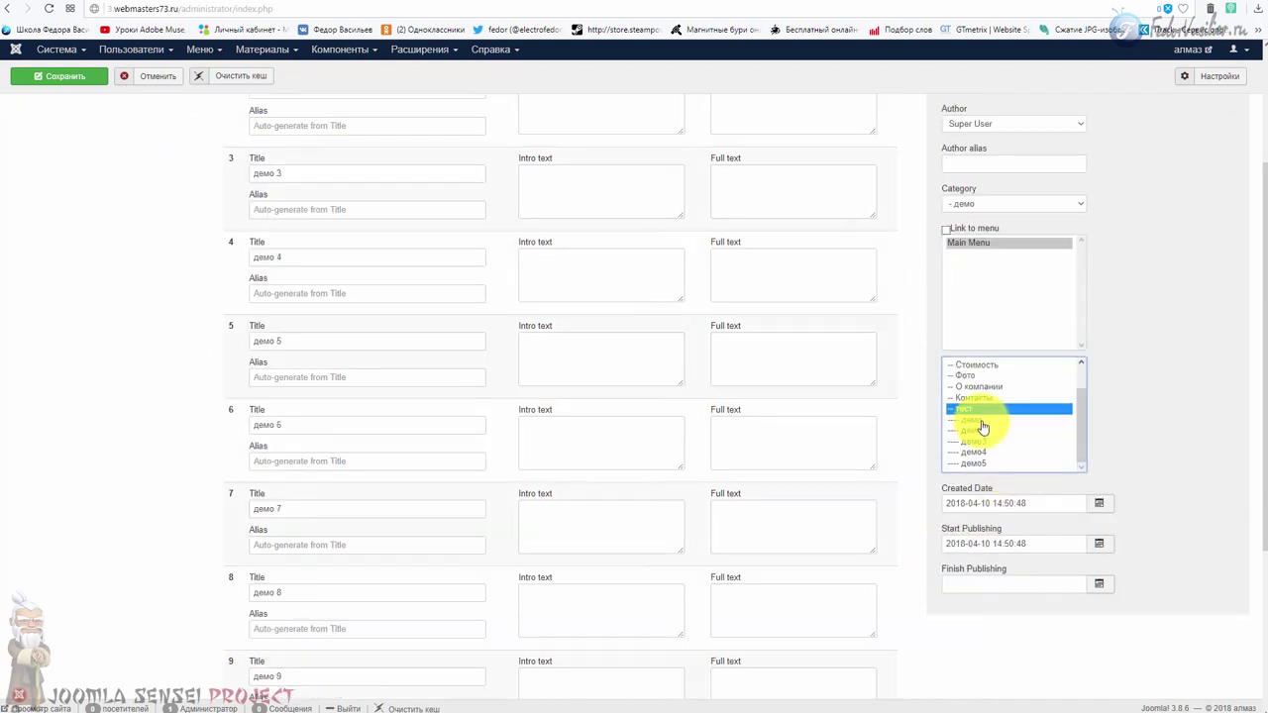
left_click(974, 421)
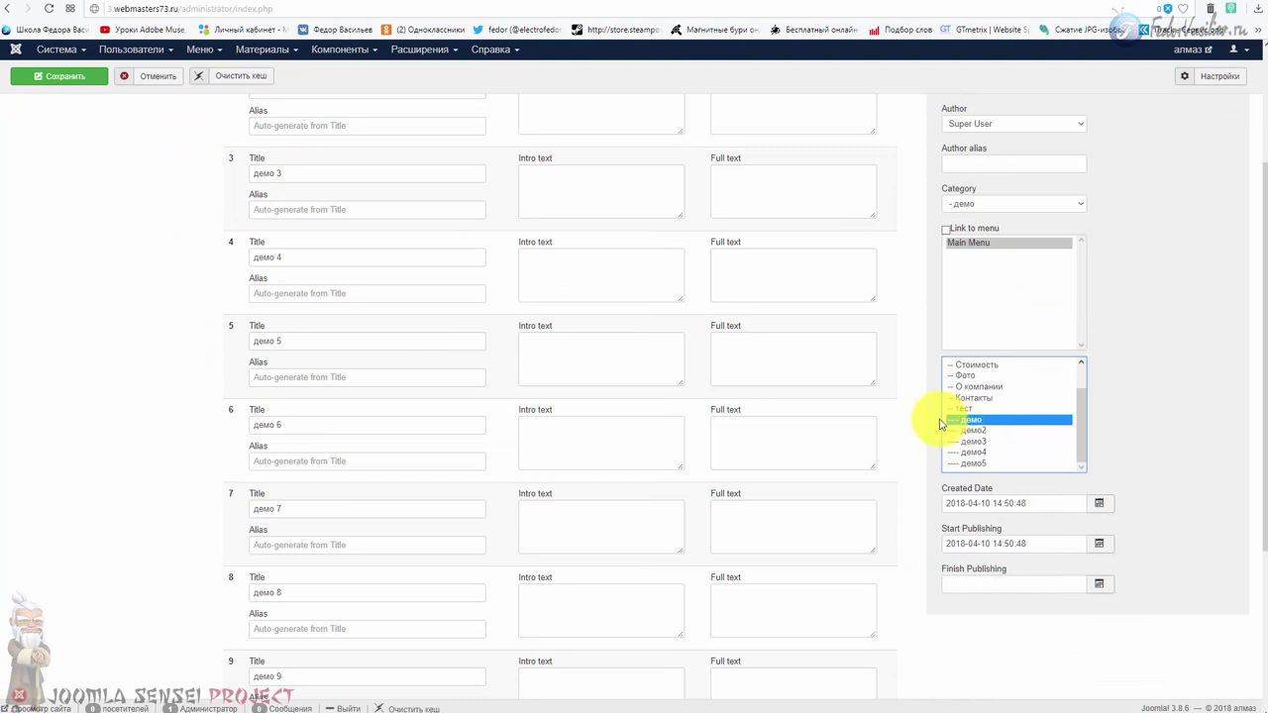
mouse_move(1079, 444)
left_mouse_down()
mouse_move(1078, 411)
mouse_move(1078, 447)
left_mouse_up()
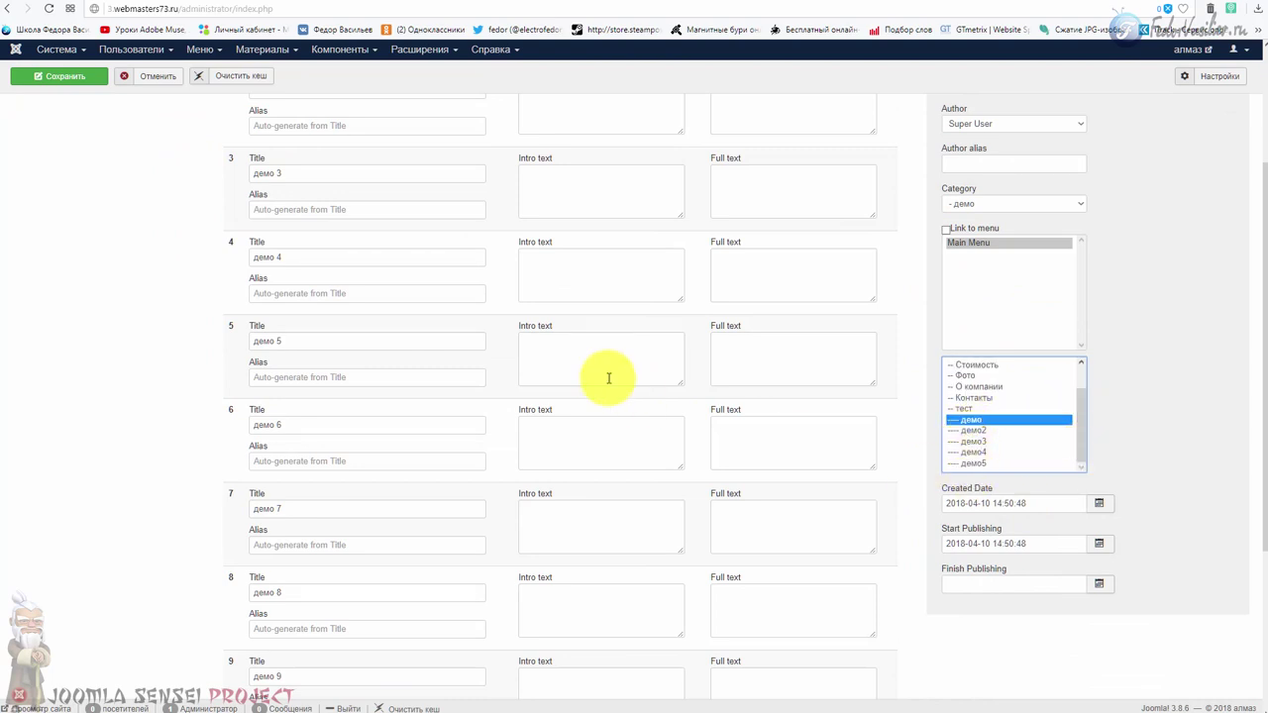
scroll(807, 499, "up", 2)
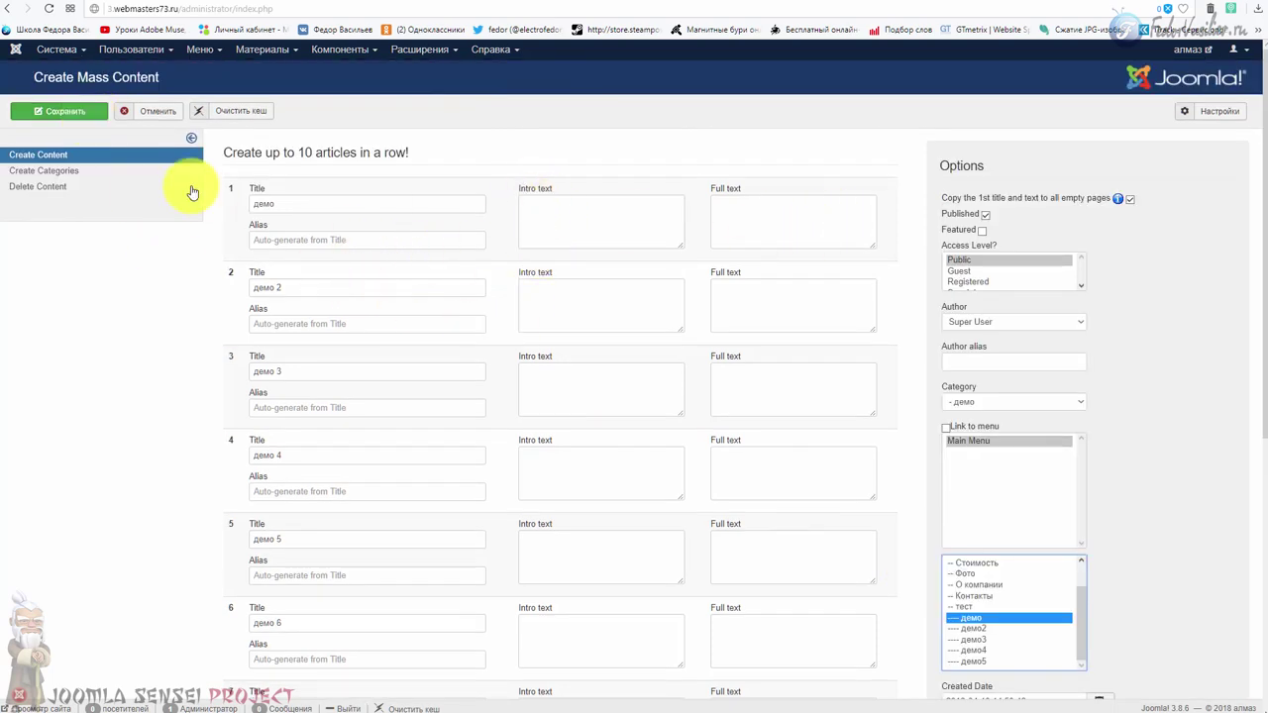
left_click(83, 111)
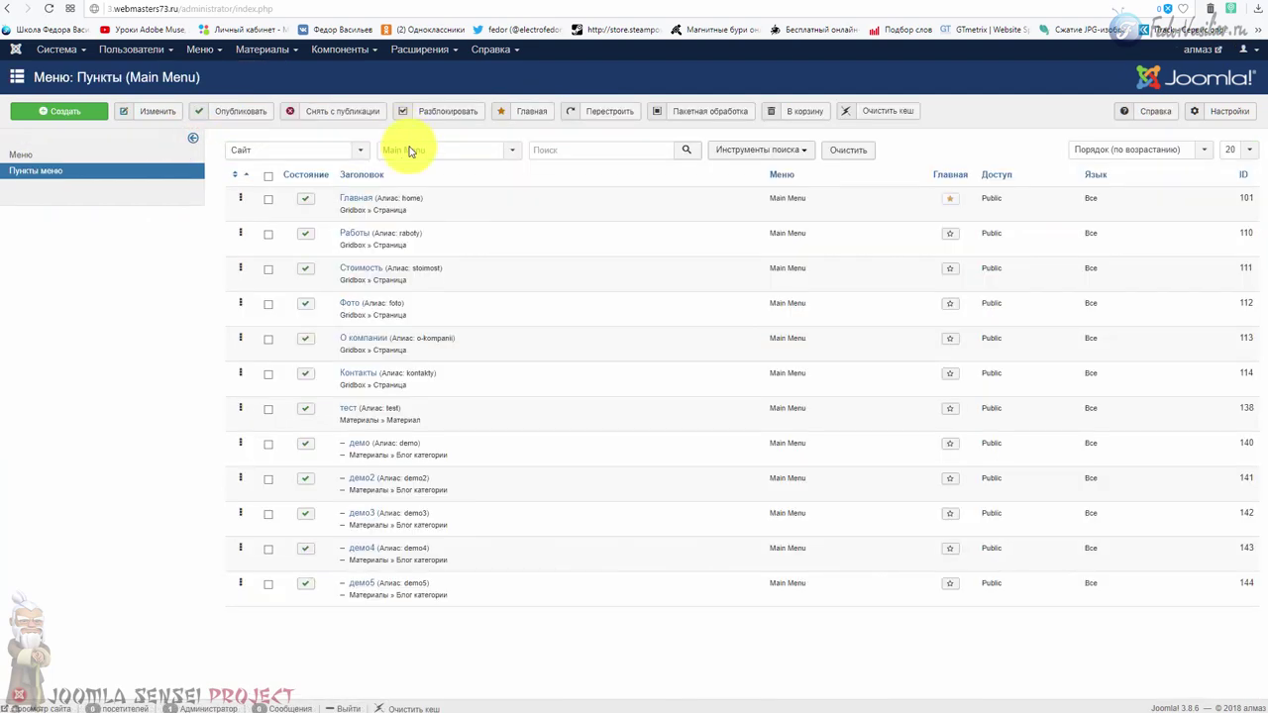
Step: Check the Main Menu items and the демо category page on the live site, and open the демо 2 article
left_click_drag(430, 625, 348, 462)
left_click(383, 648)
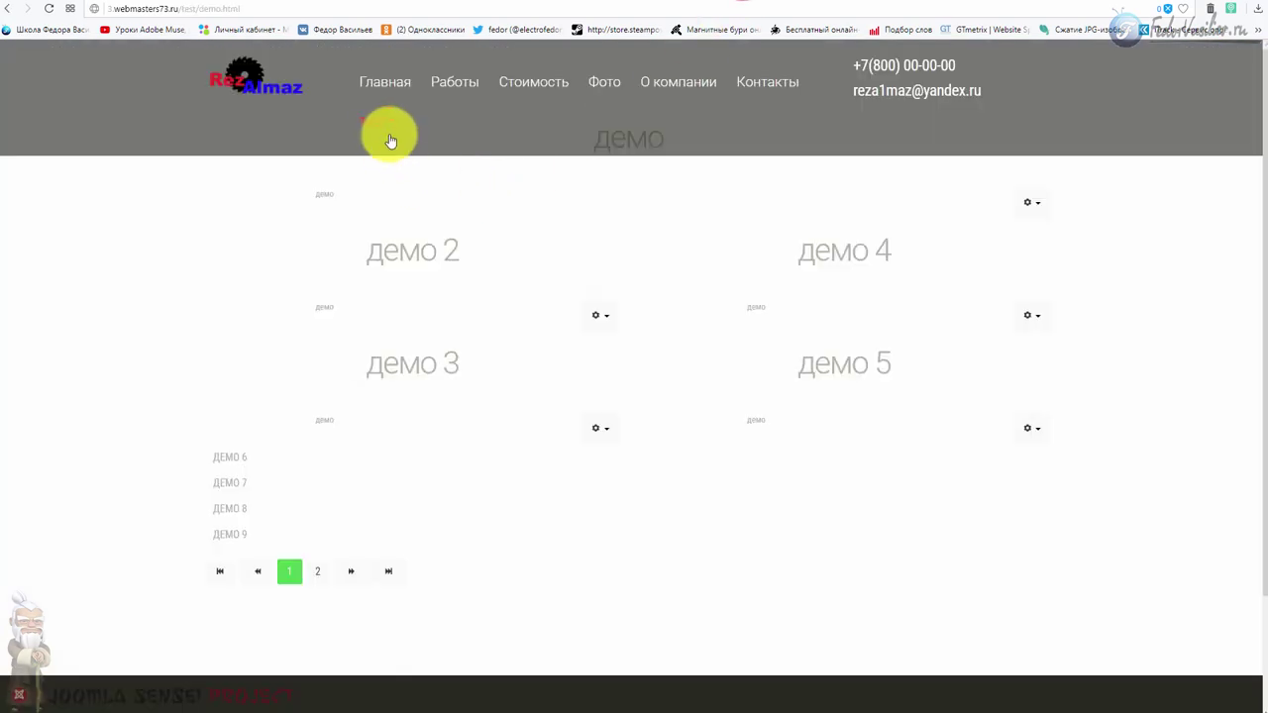
mouse_move(386, 131)
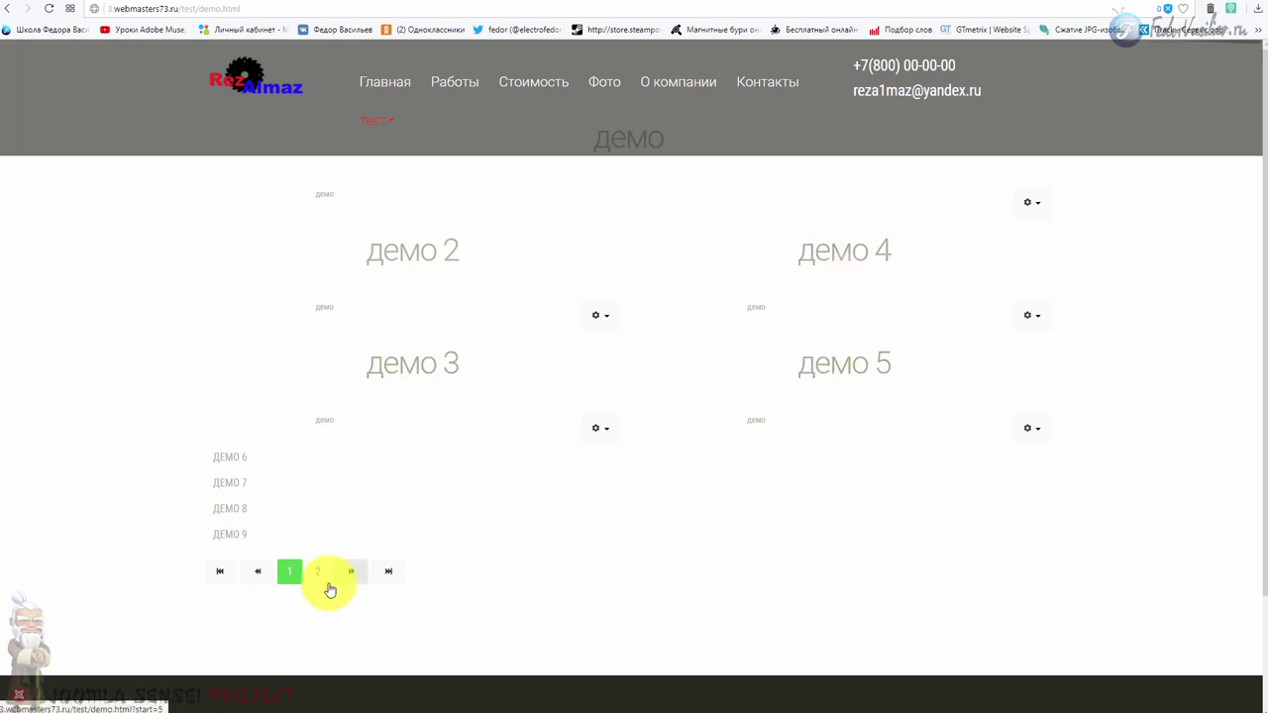
left_click(387, 258)
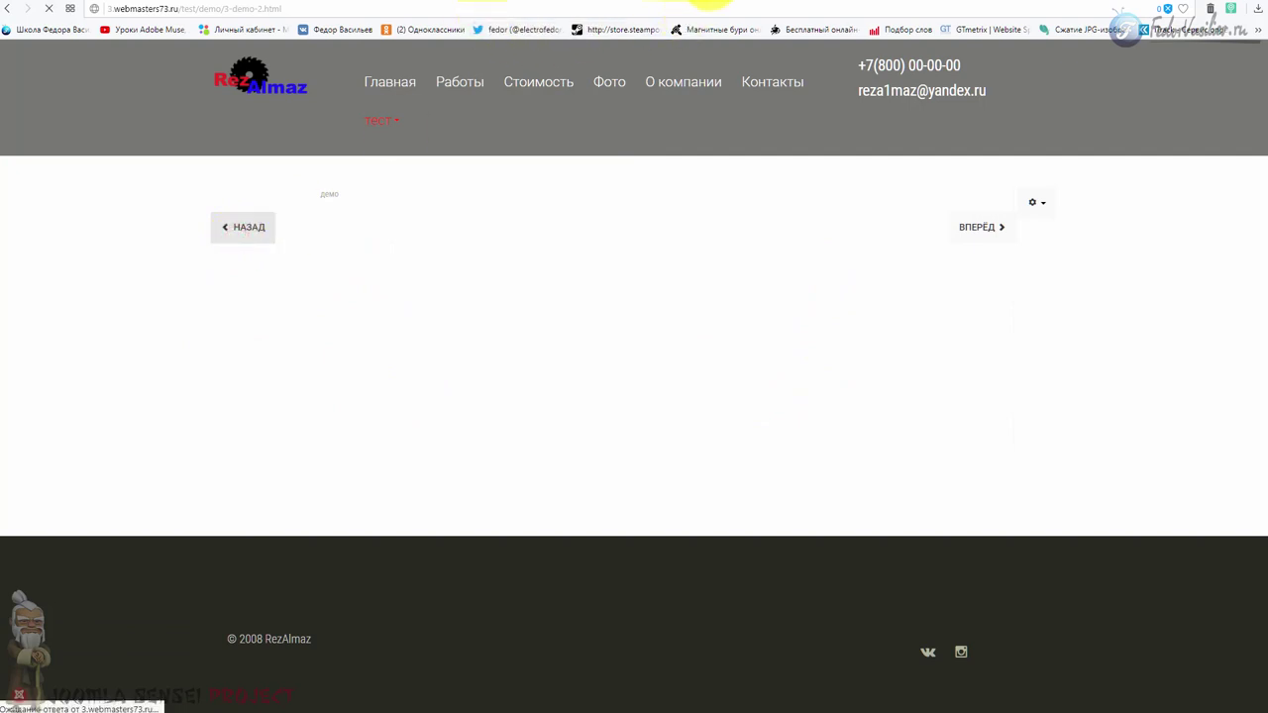
Step: Back in the mass article form, title the first article "статья", paste the copied paragraph as its intro text and enlarge that text area
left_click(676, 6)
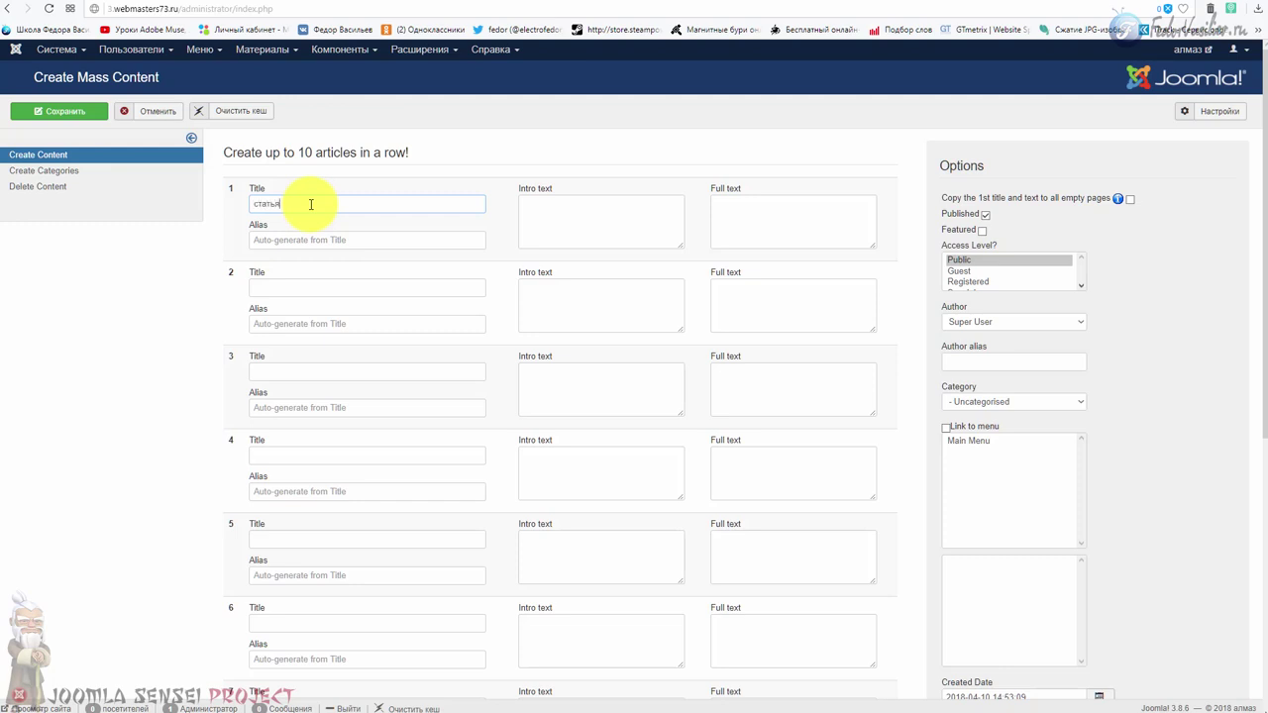
left_click(561, 224)
right_click(557, 207)
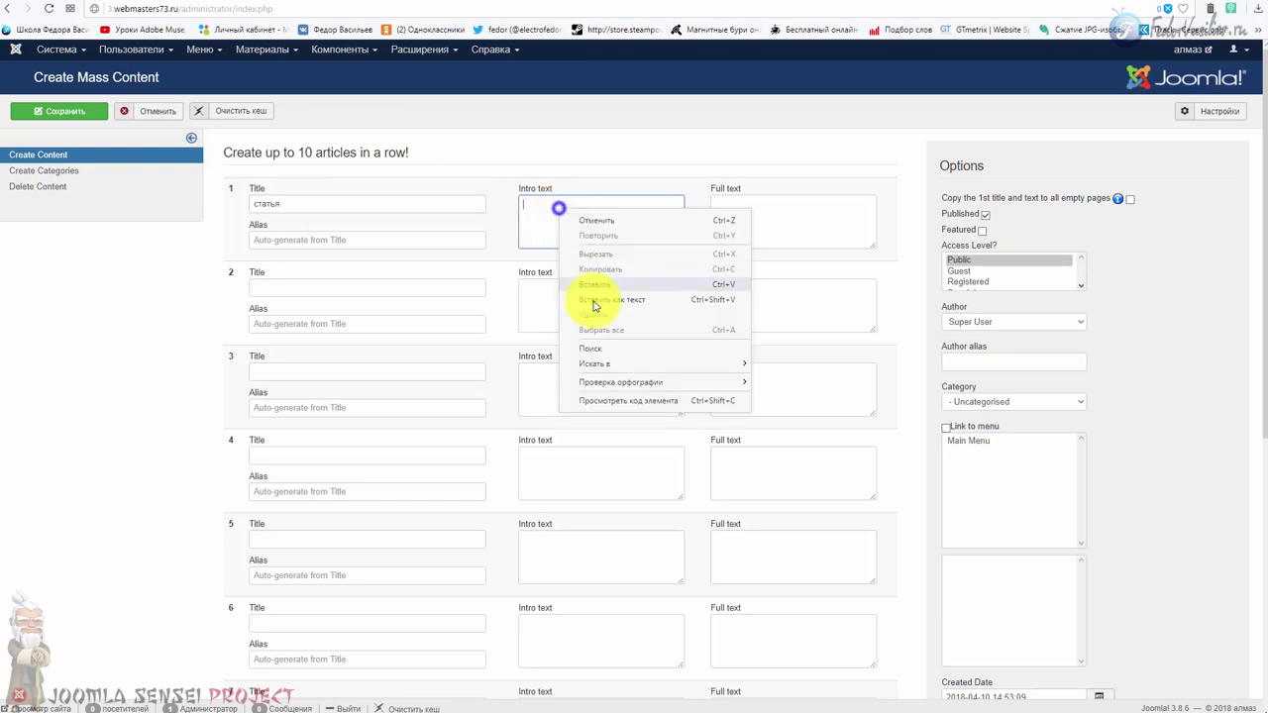
left_click(606, 285)
left_click_drag(681, 243, 714, 442)
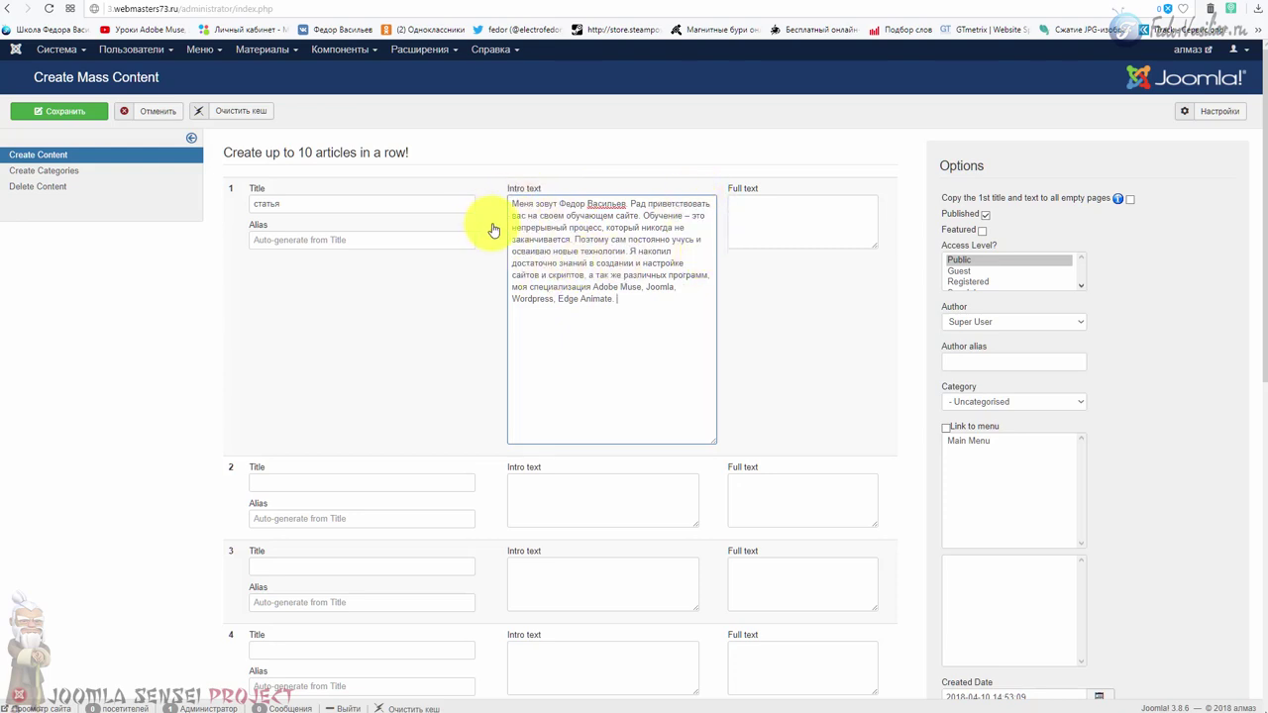
left_click(188, 52)
left_click(260, 50)
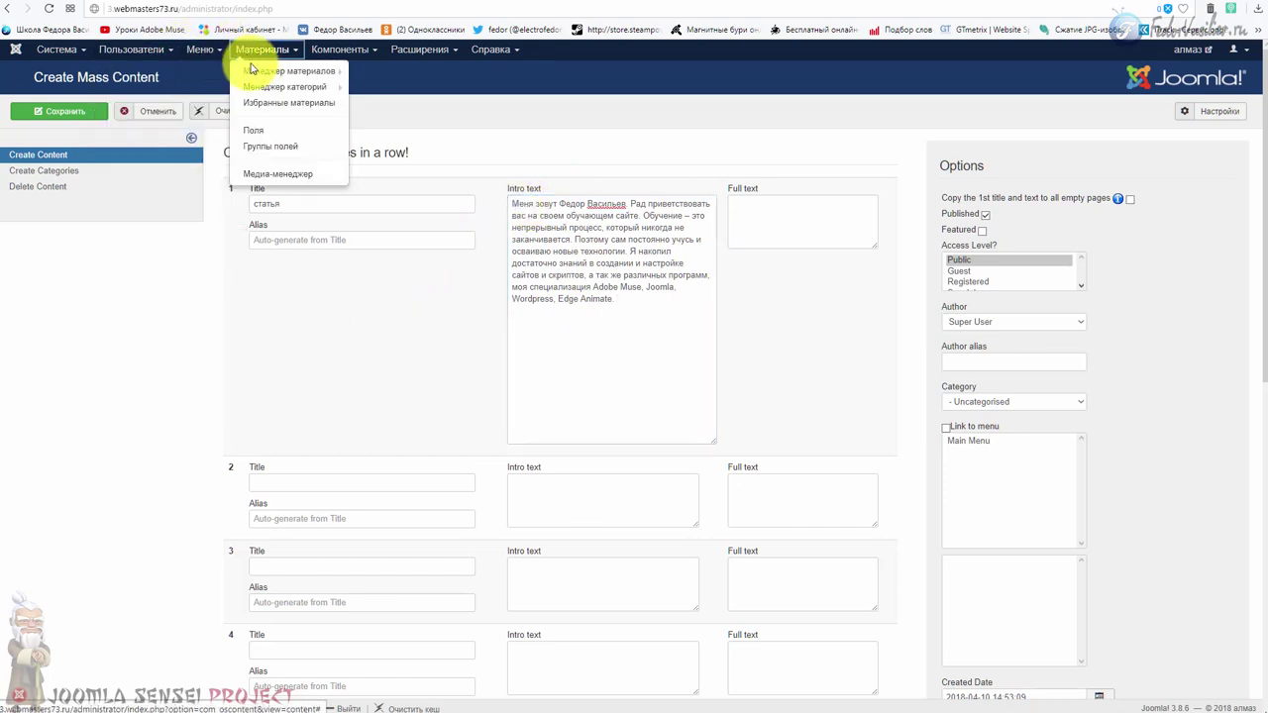
mouse_move(251, 74)
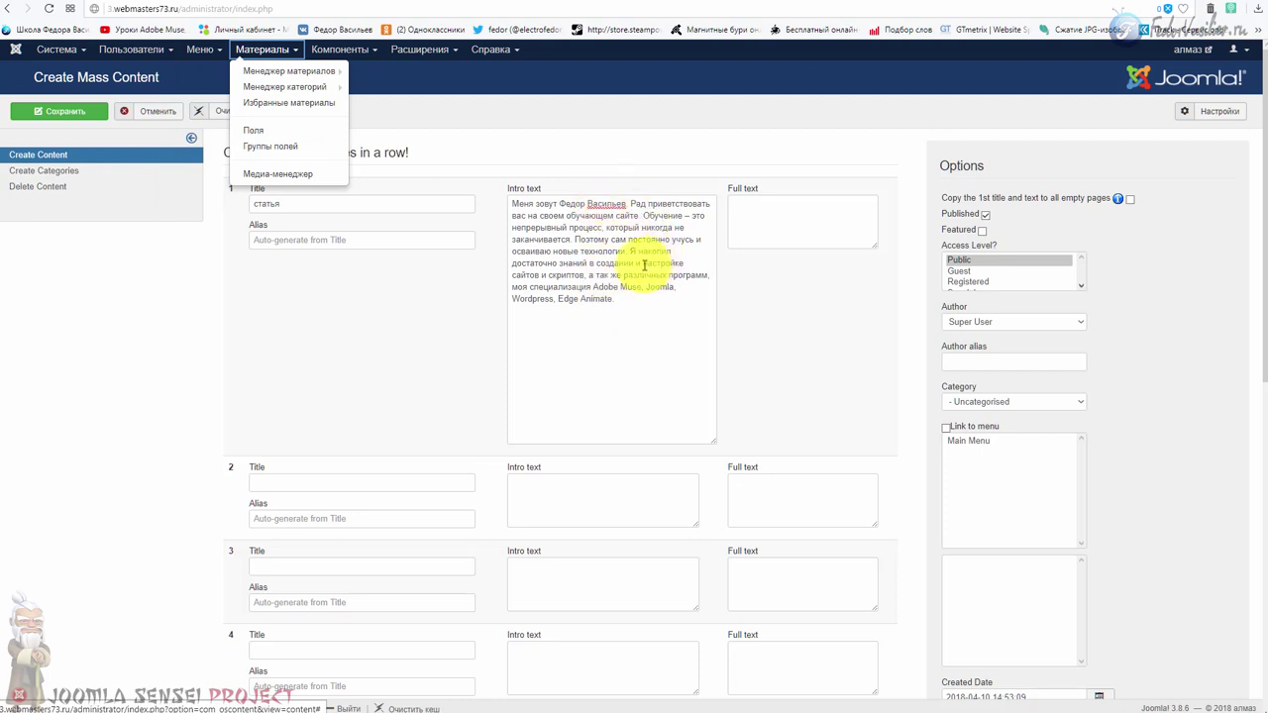
left_click(632, 311)
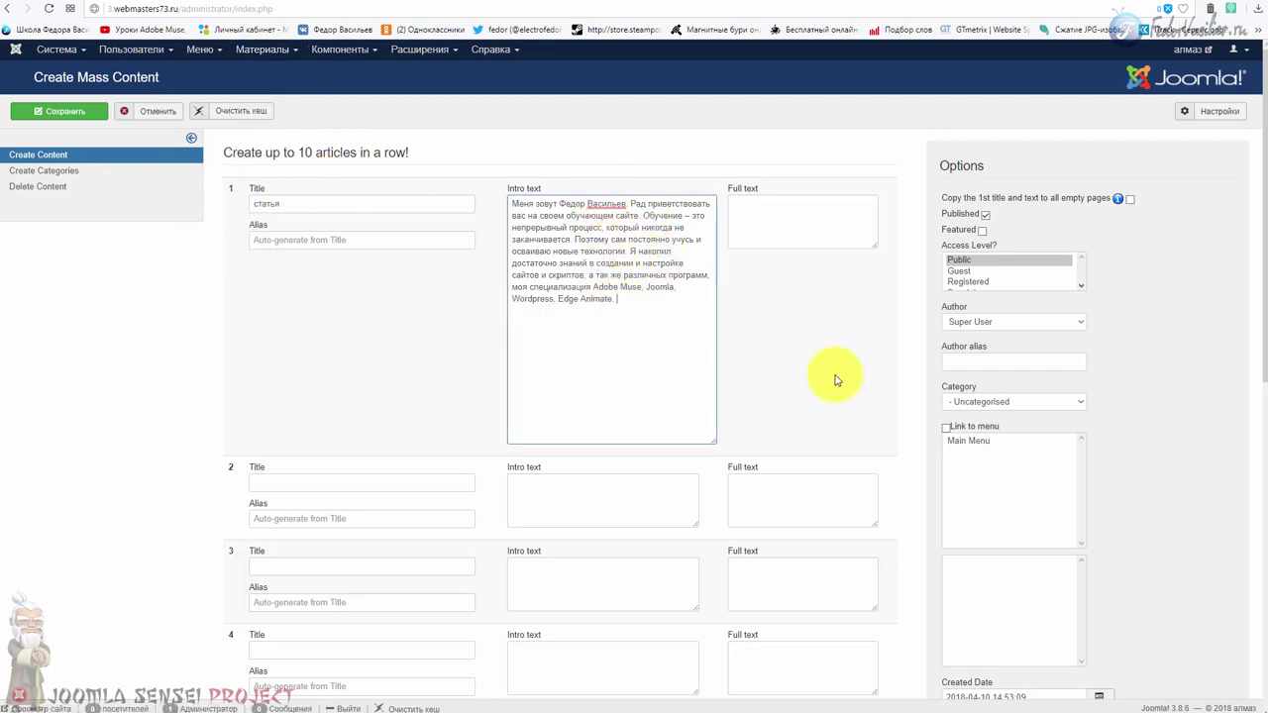
Step: Set the category of the статья article to демо
scroll(1123, 328, "down", 1)
left_click(1046, 341)
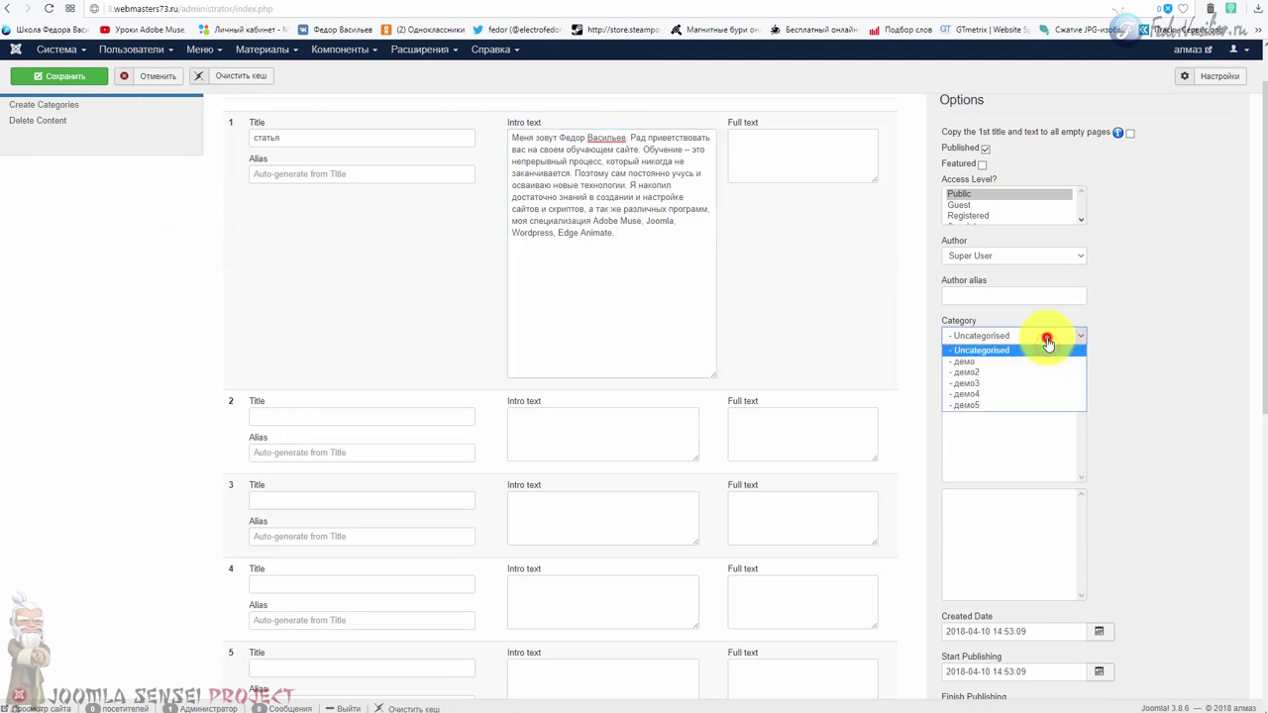
left_click(997, 363)
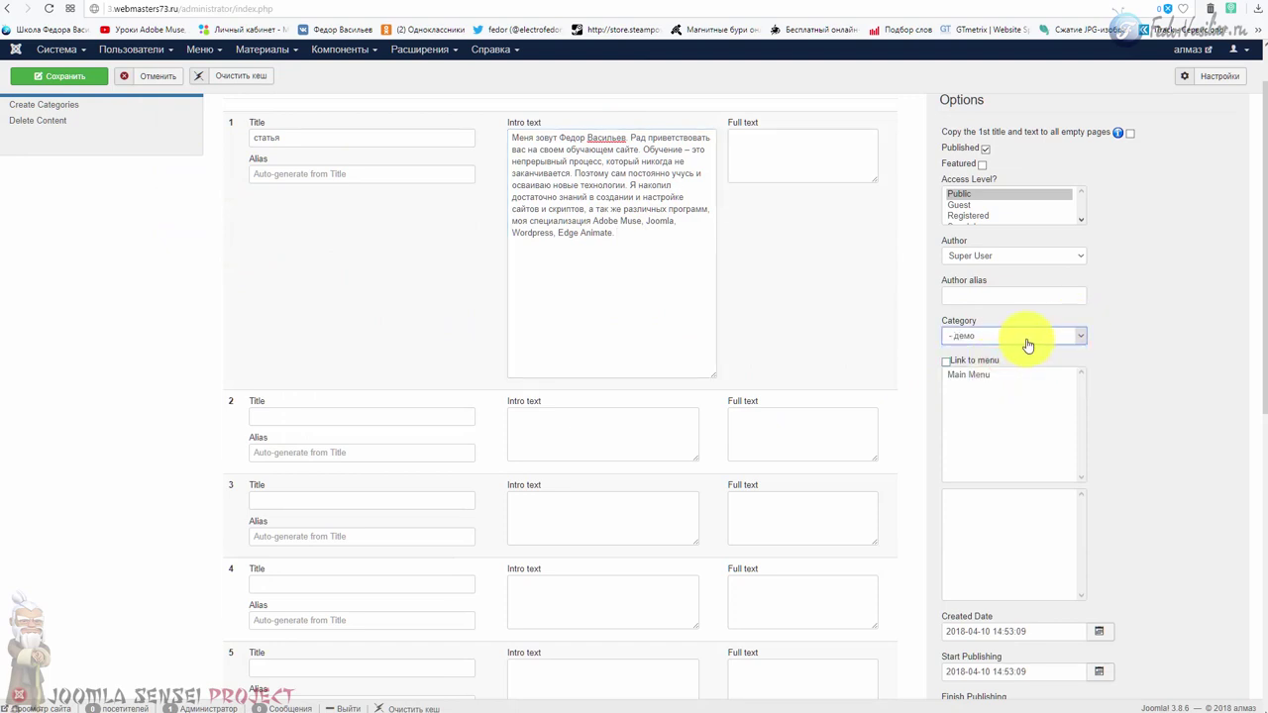
Step: Enable linking the article to the menu and place its link under the демо item of Main Menu
scroll(1021, 337, "down", 1)
left_click(946, 296)
left_click(968, 315)
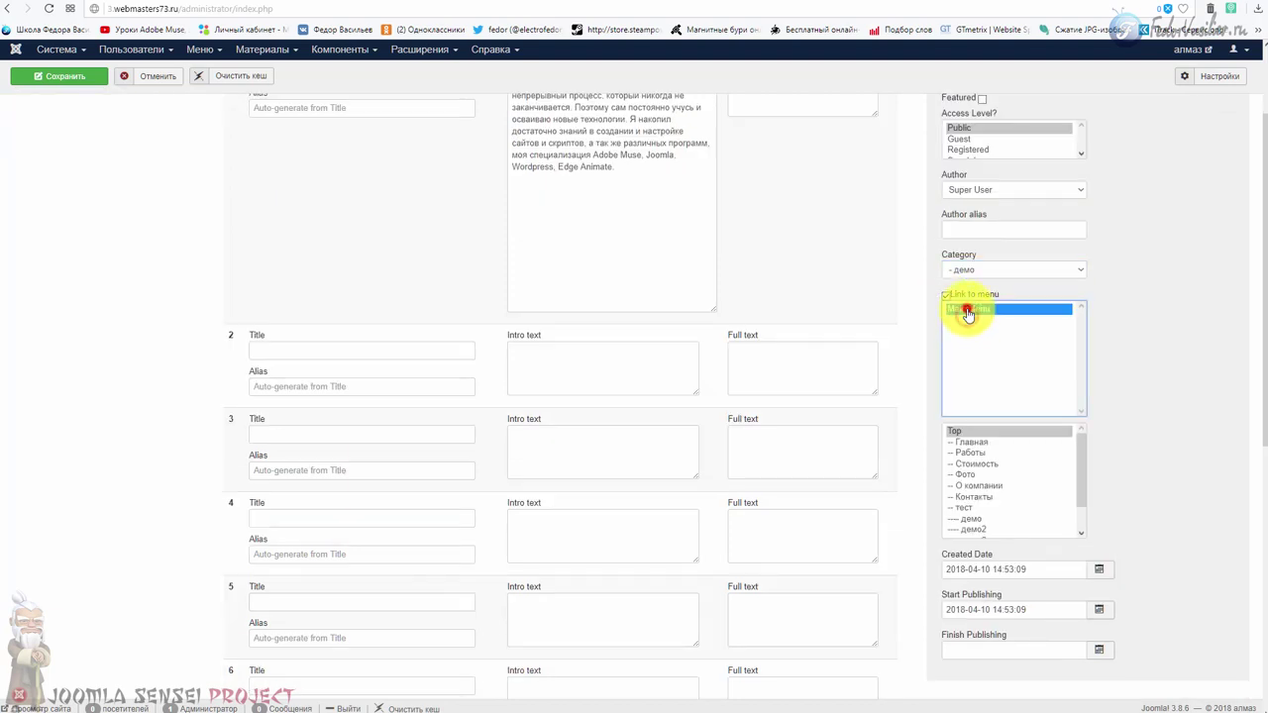
scroll(1004, 500, "down", 3)
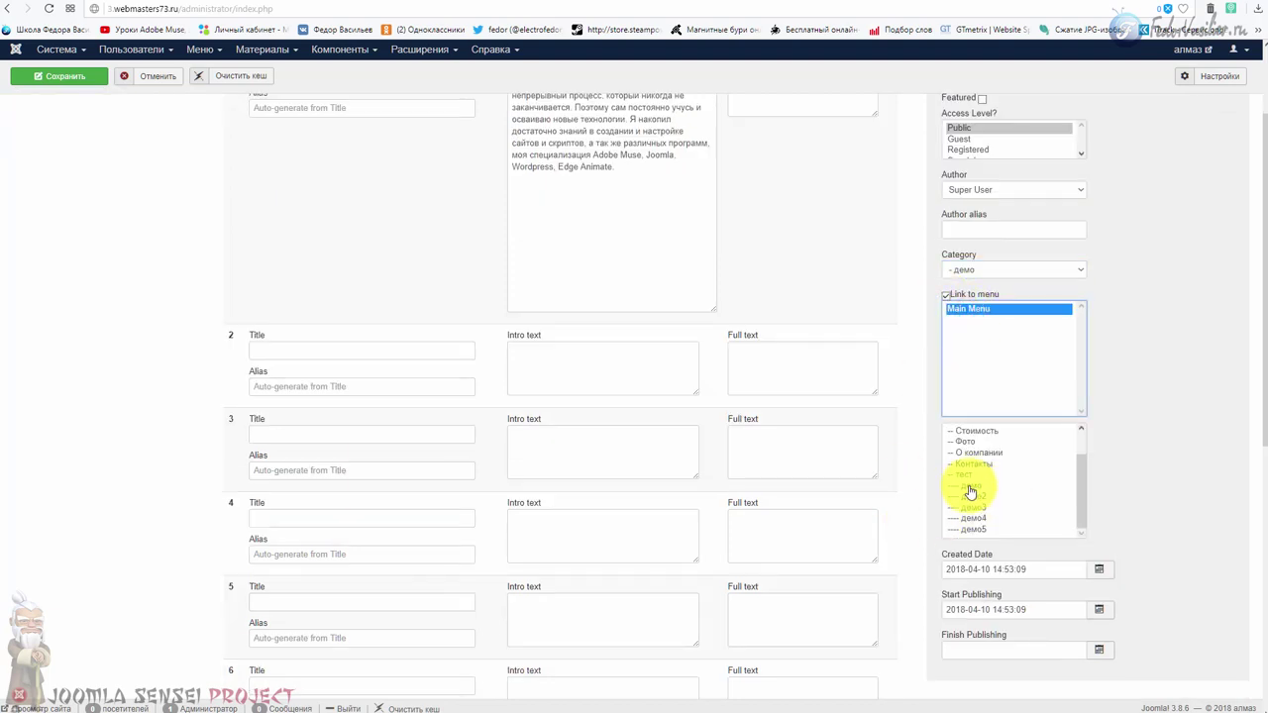
left_click(971, 485)
scroll(793, 332, "up", 2)
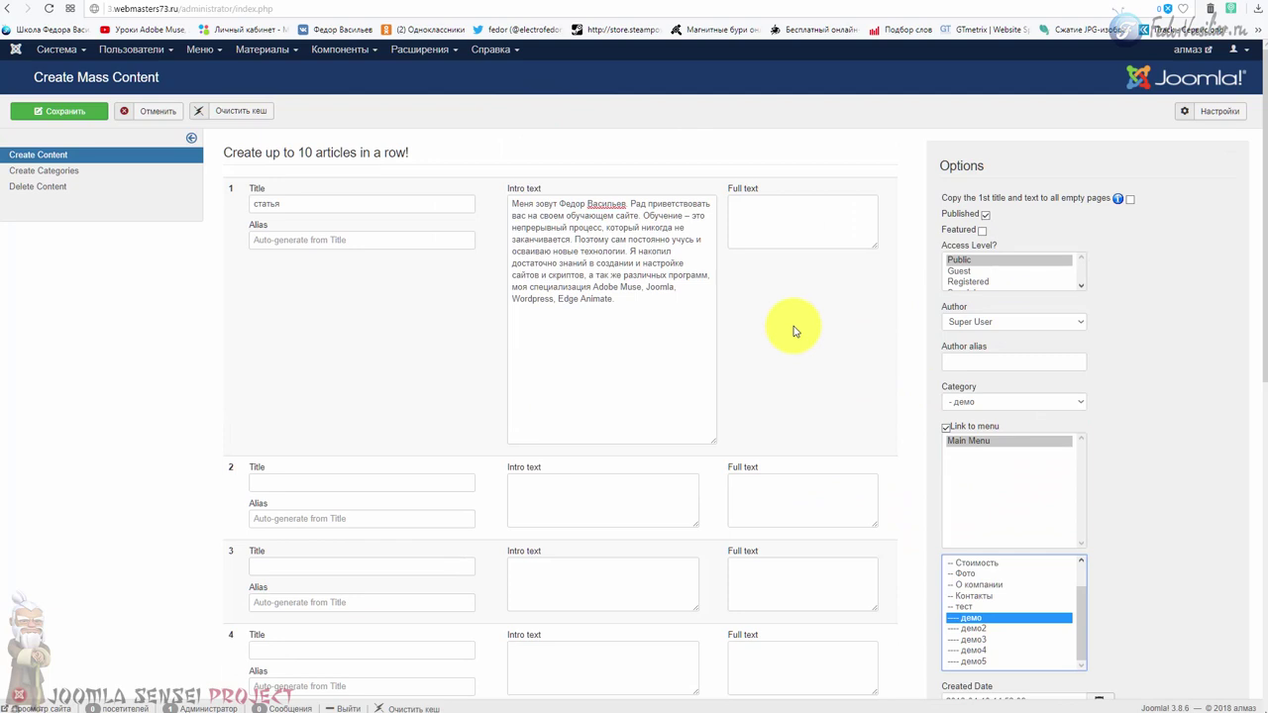
Step: Wrap the first sentence of the intro text in <h1> and </h1> tags and start the remaining text on a new line
left_click(517, 211)
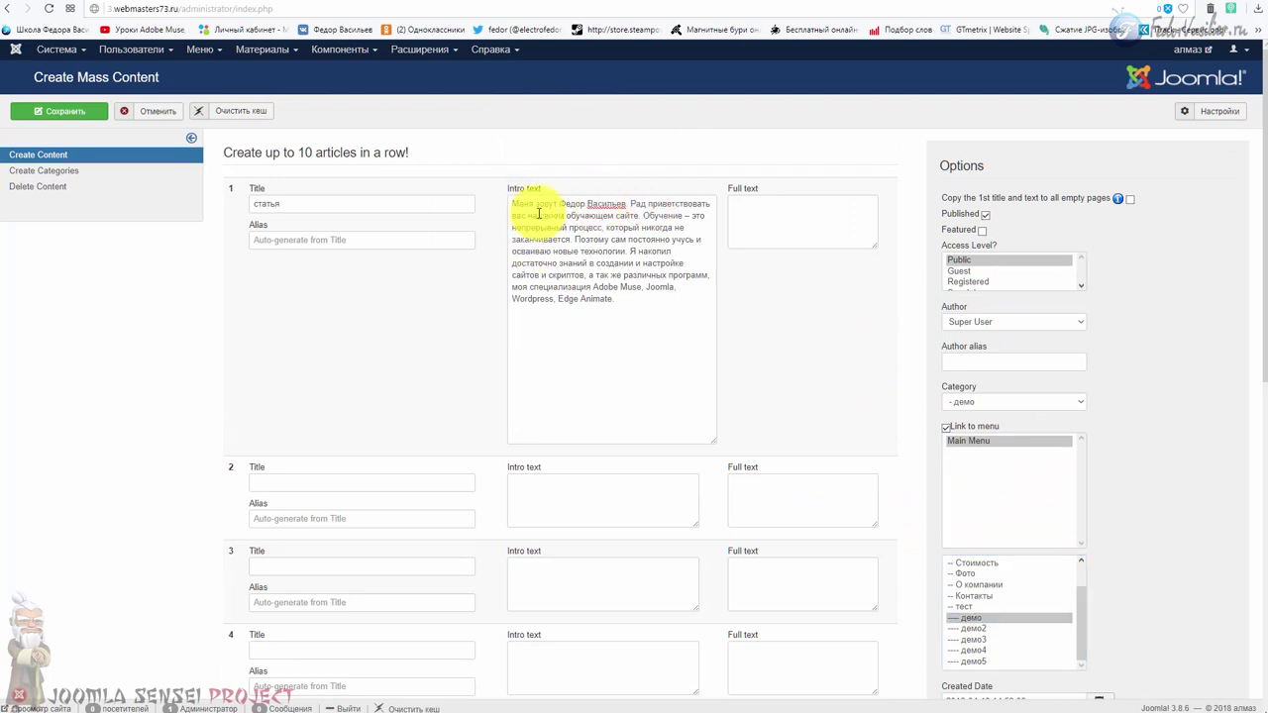
left_click(513, 204)
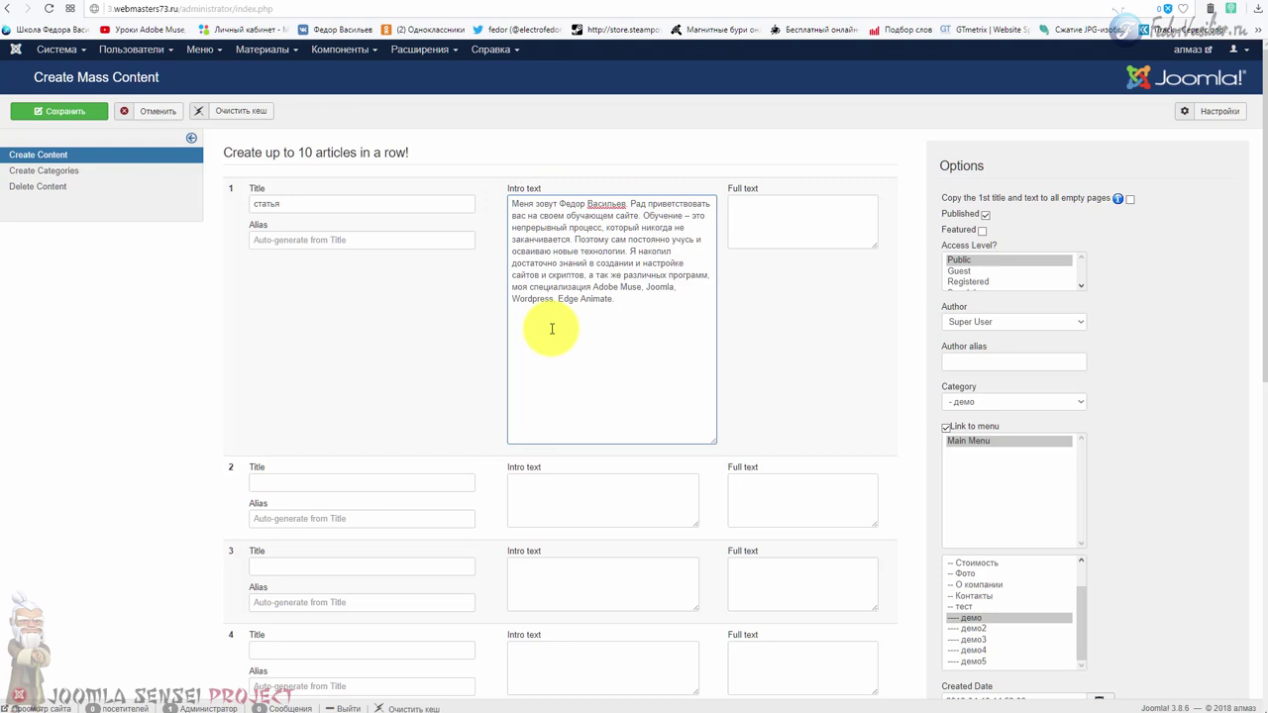
type("<h1>")
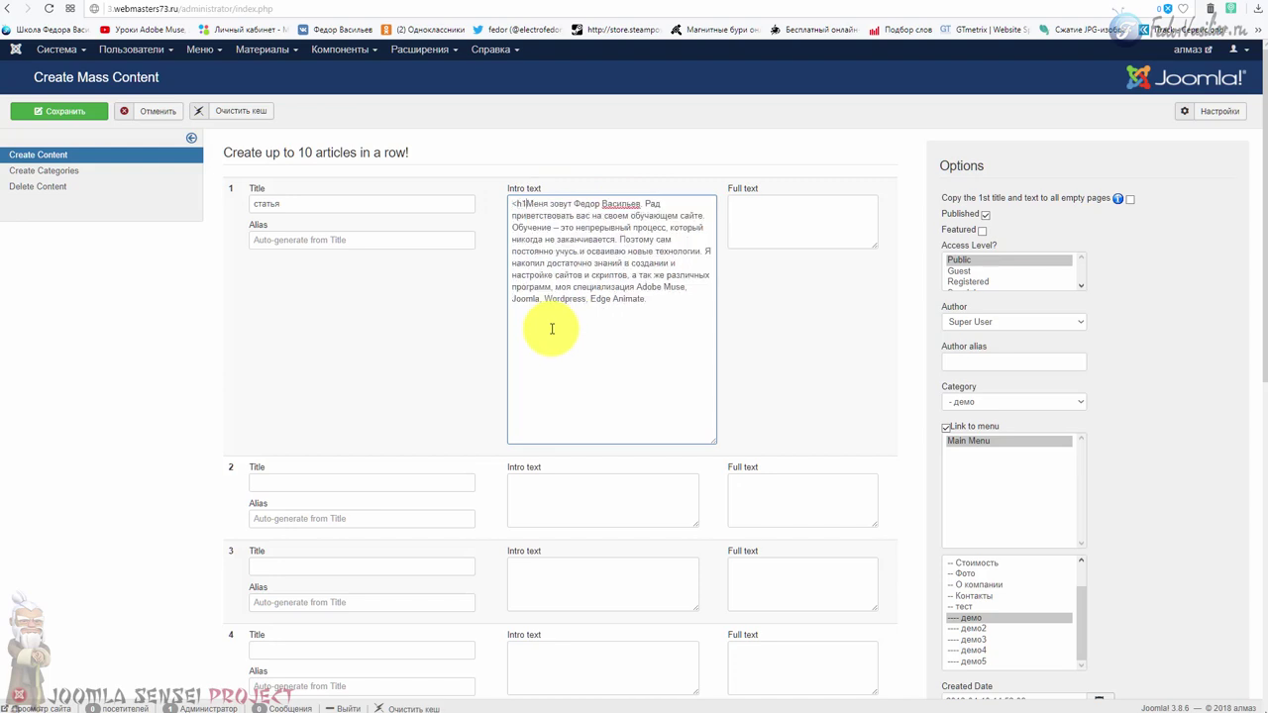
left_click(649, 203)
key("Return")
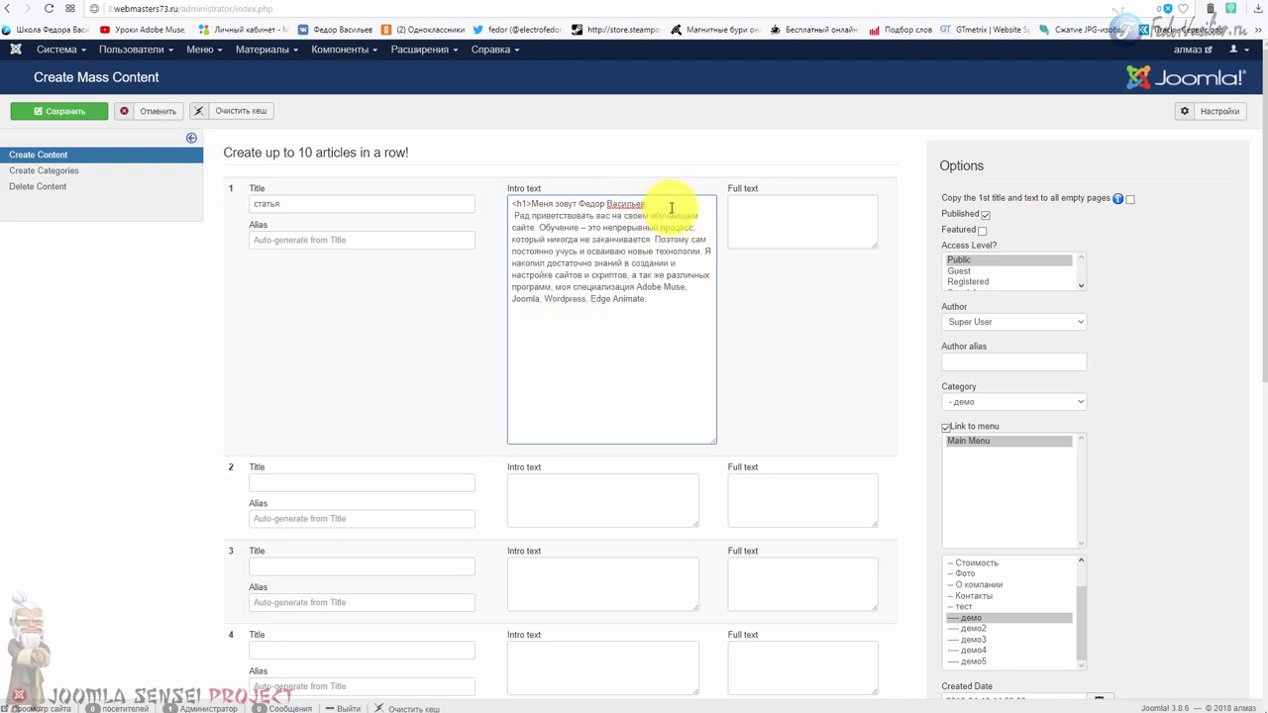
left_click(654, 204)
type("</h1>")
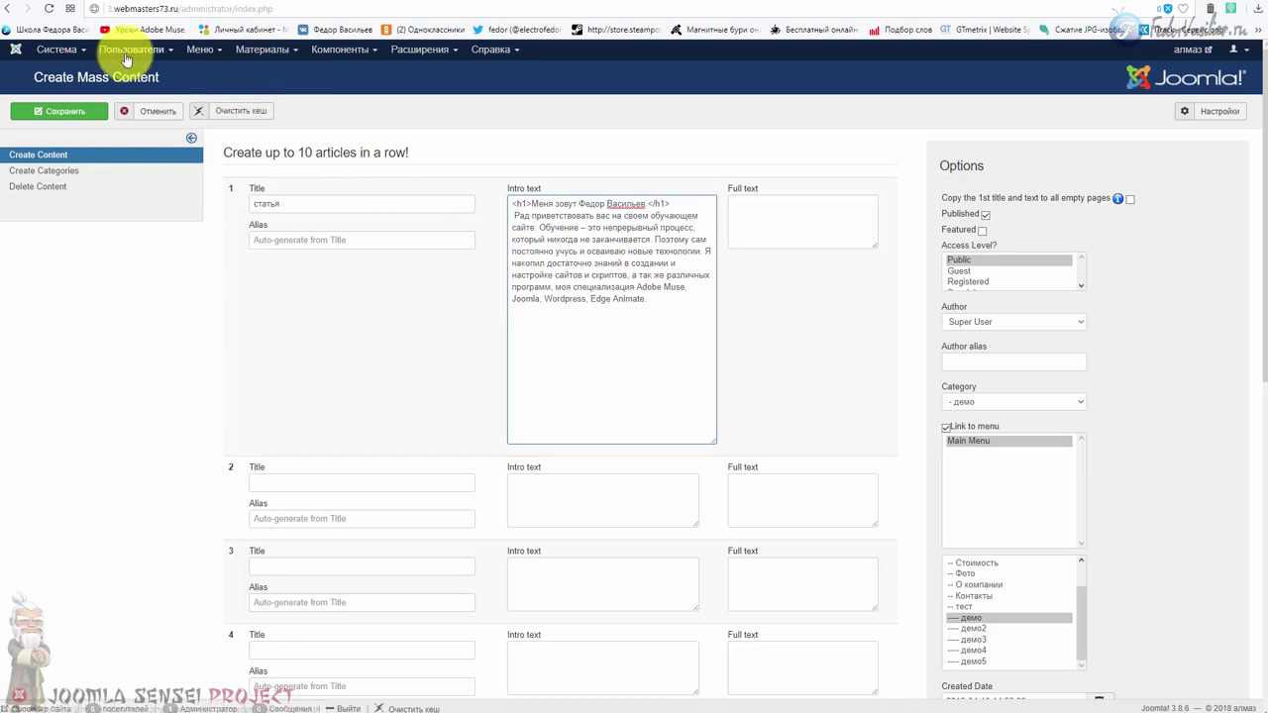
Step: Open Joomla's standard new article editor in a separate browser tab
left_click(255, 52)
mouse_move(260, 70)
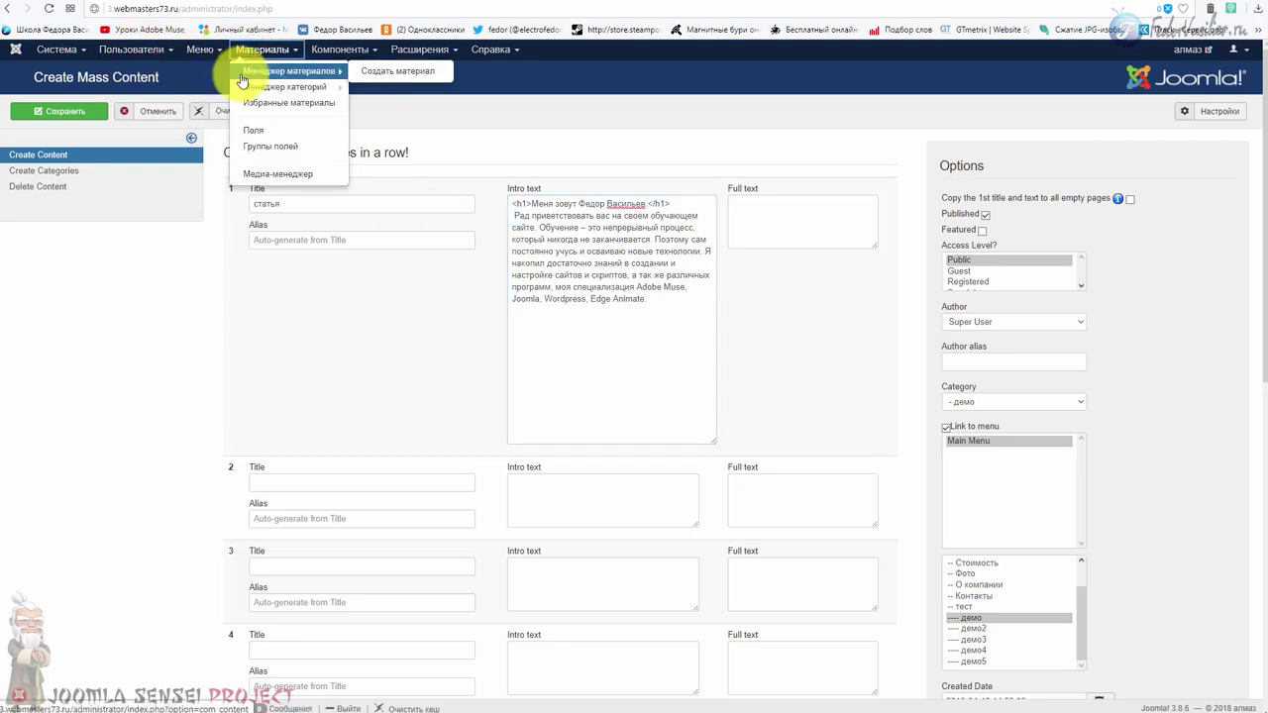
right_click(369, 72)
left_click(390, 81)
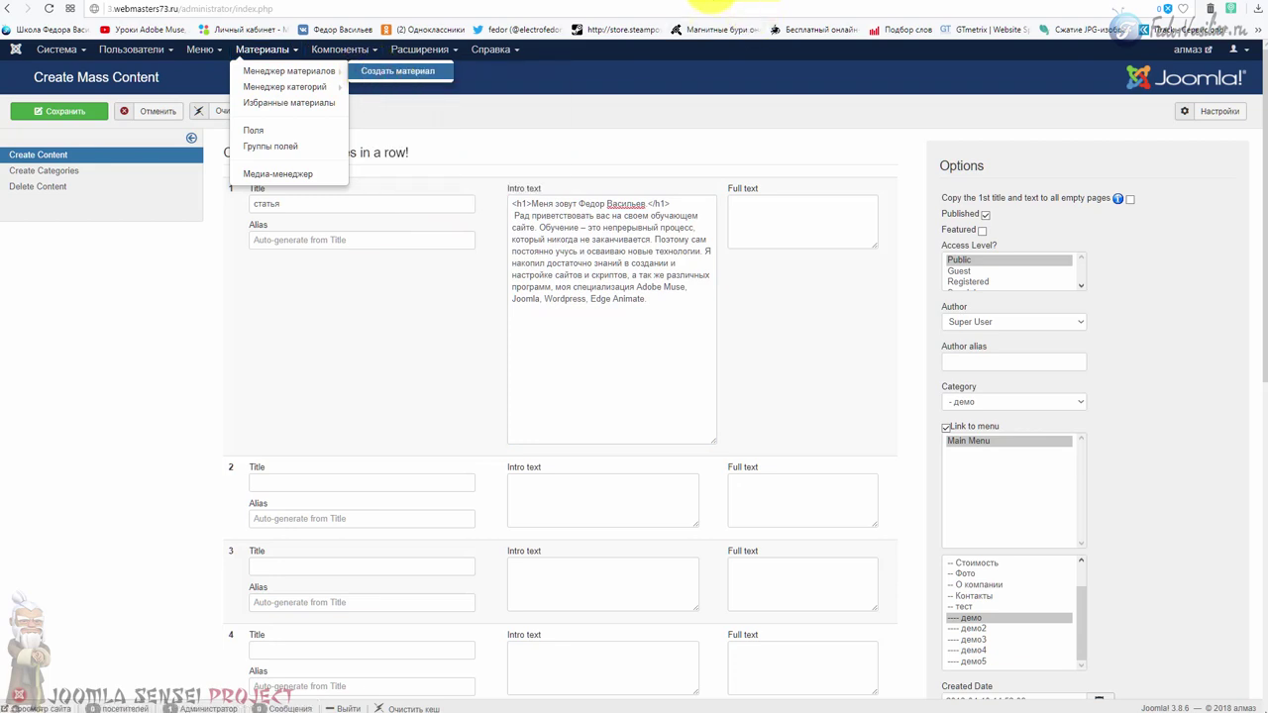
left_click(716, 3)
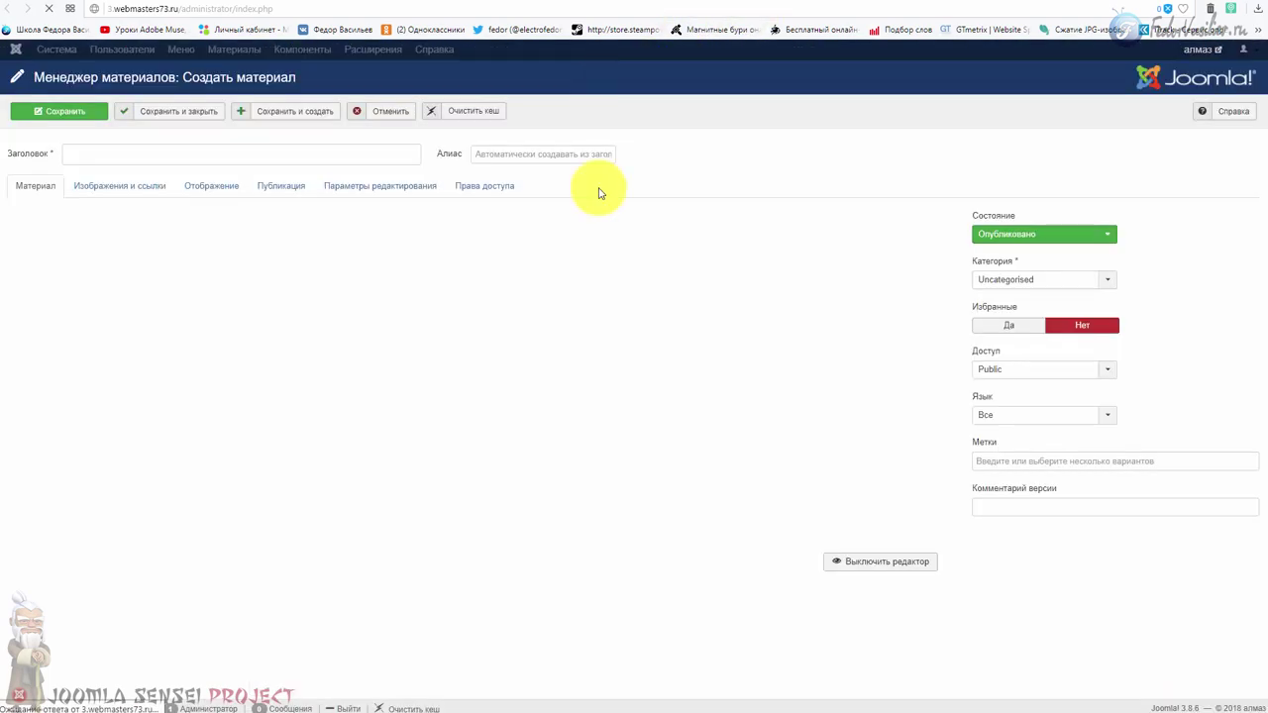
Step: Insert the image w-jm9atzih8.jpg from the root image folder into the new article's body
scroll(272, 355, "down", 1)
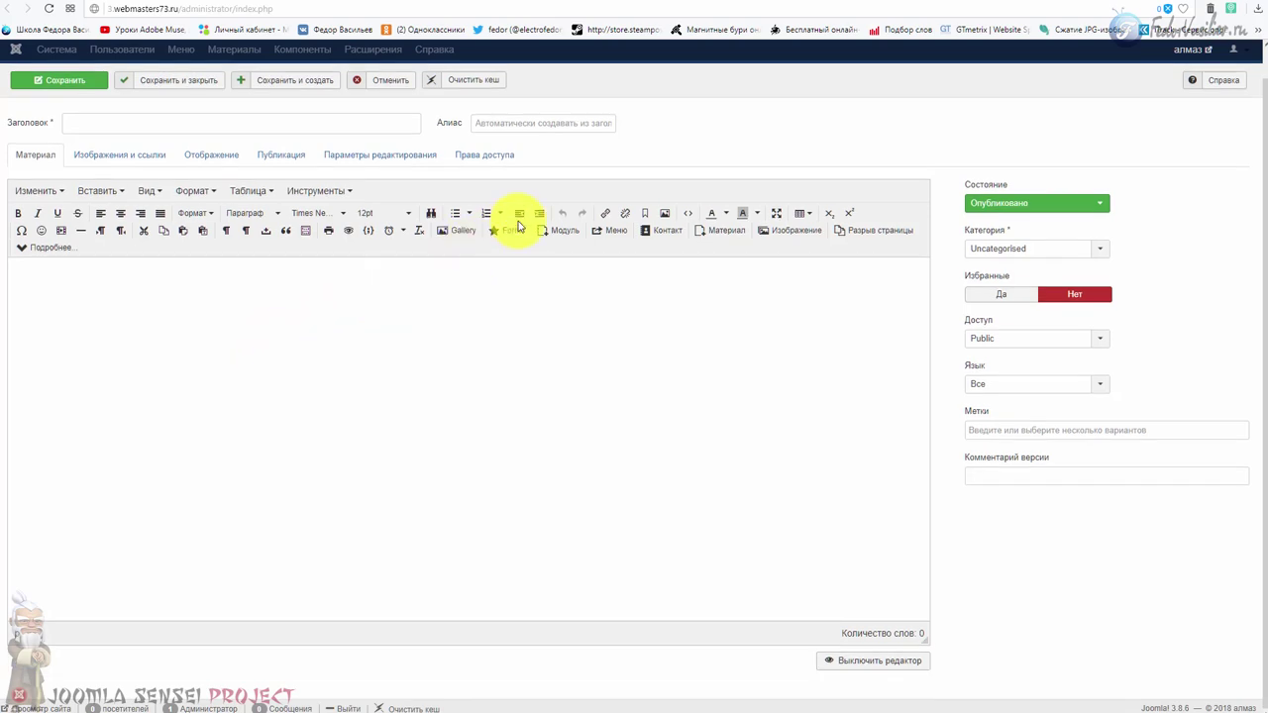
left_click(772, 228)
scroll(663, 329, "down", 3)
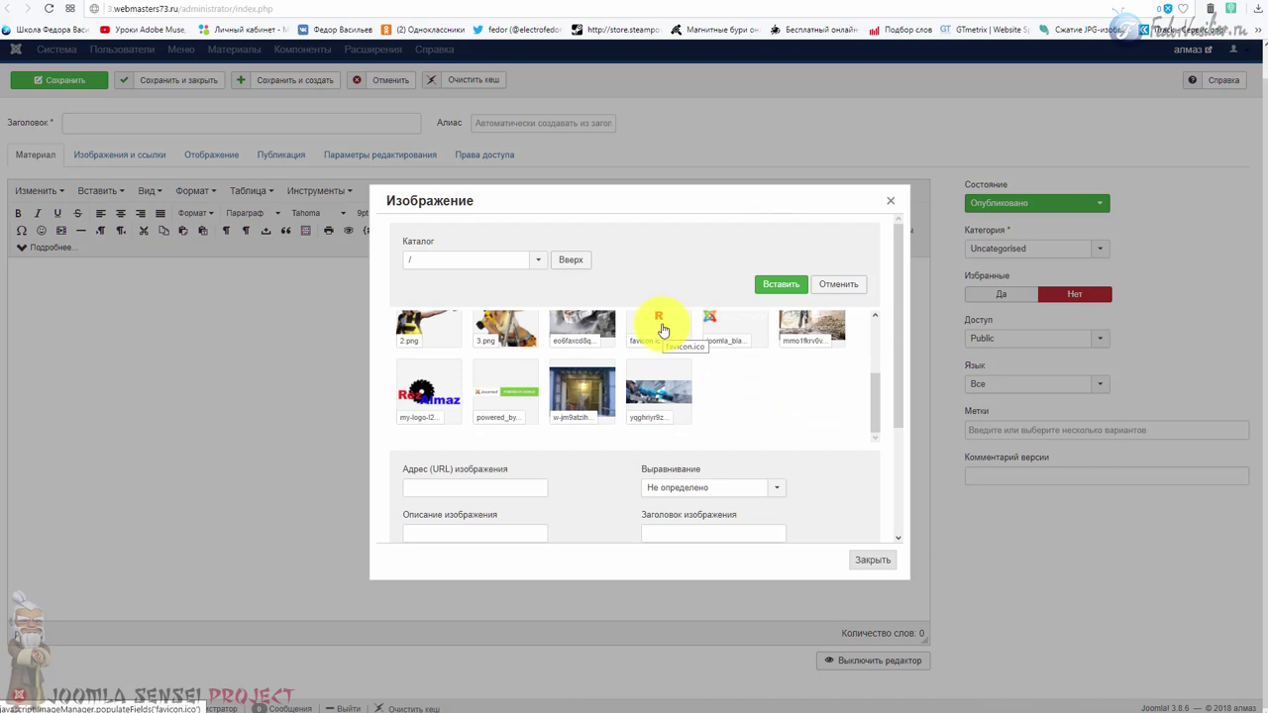
left_click(591, 404)
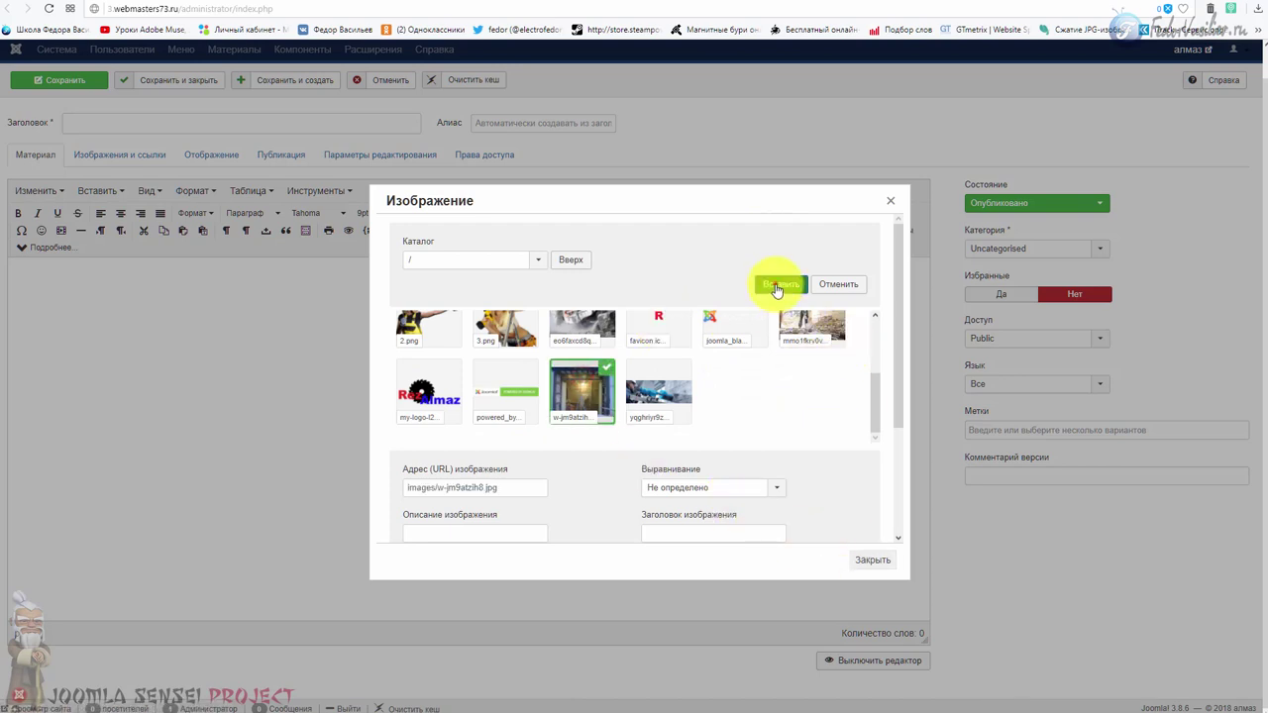
left_click(777, 287)
left_click(580, 379)
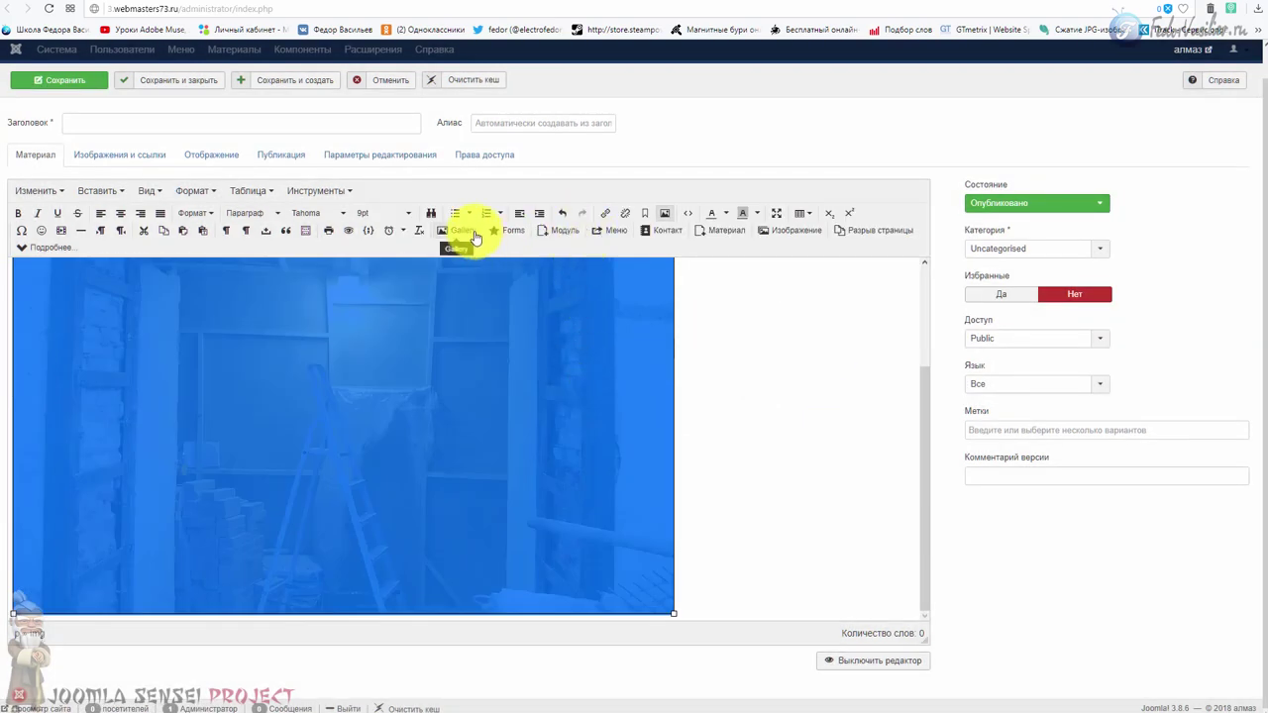
Step: Show the new article's source code and copy the entire HTML line of the inserted image
left_click(693, 214)
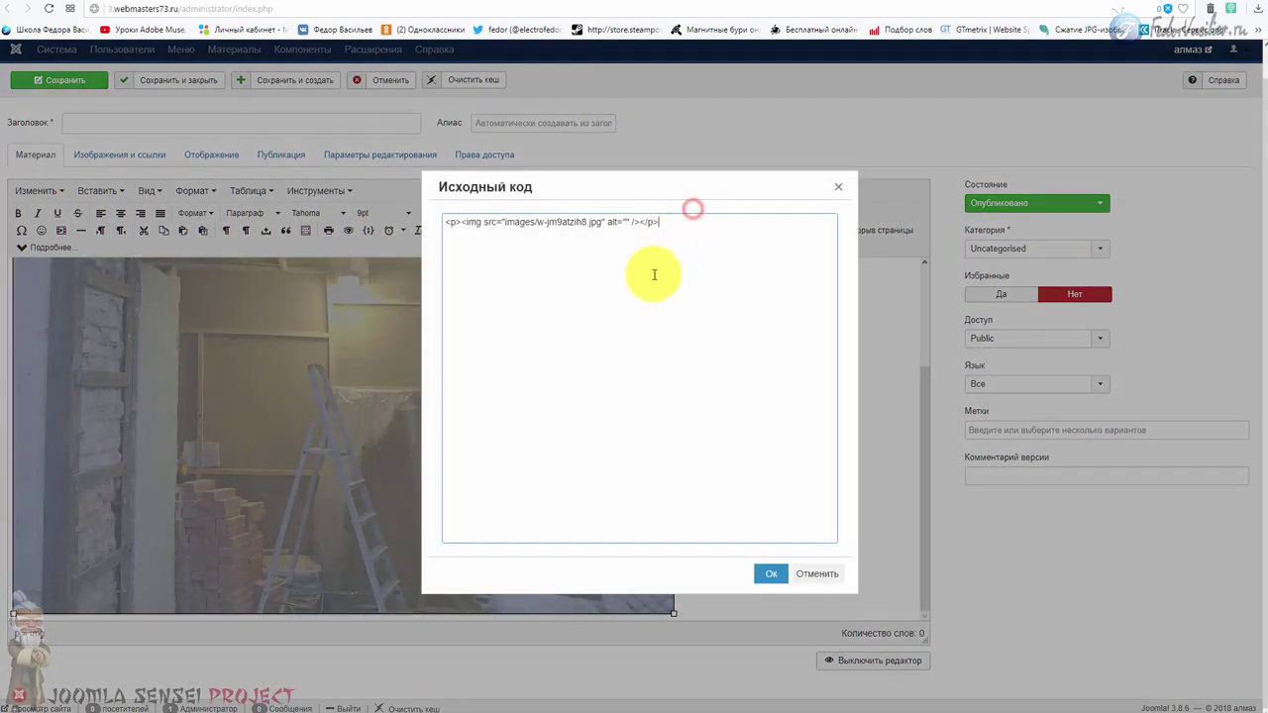
triple_click(677, 220)
right_click(529, 224)
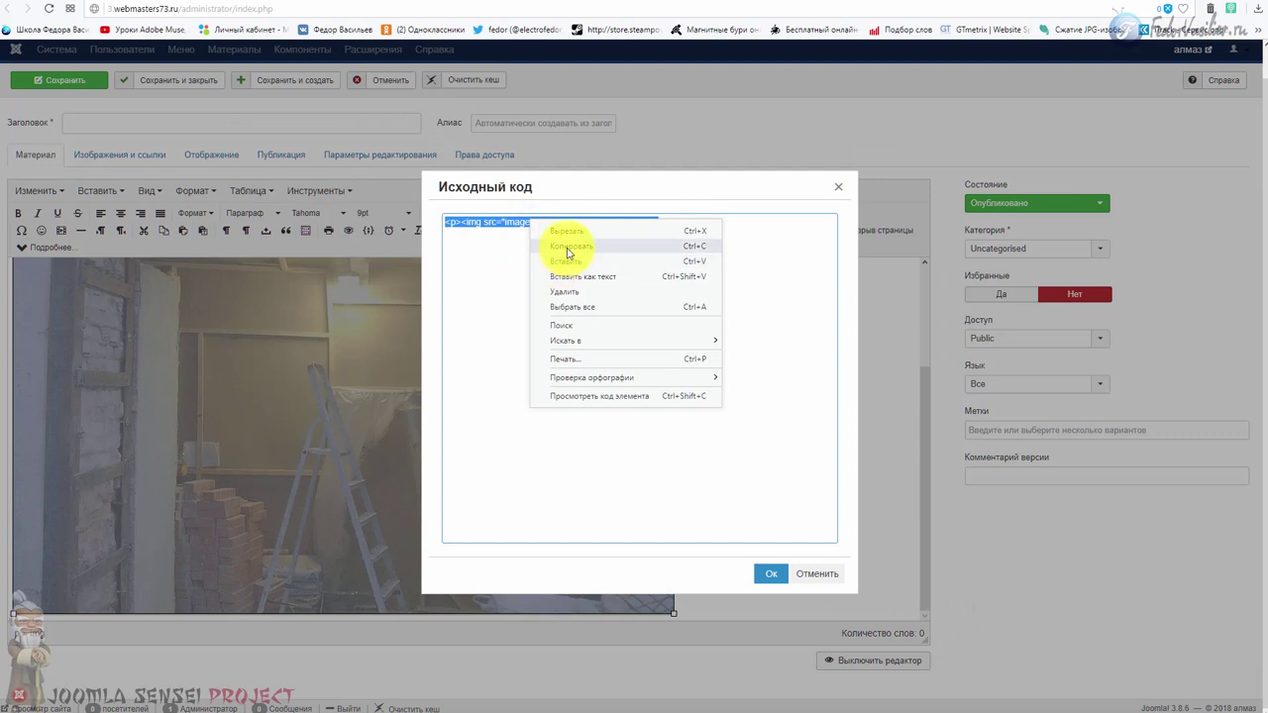
left_click(566, 252)
Step: Return to the mass content form, paste the copied image HTML into the статья article's full text, and save it
left_click(663, 11)
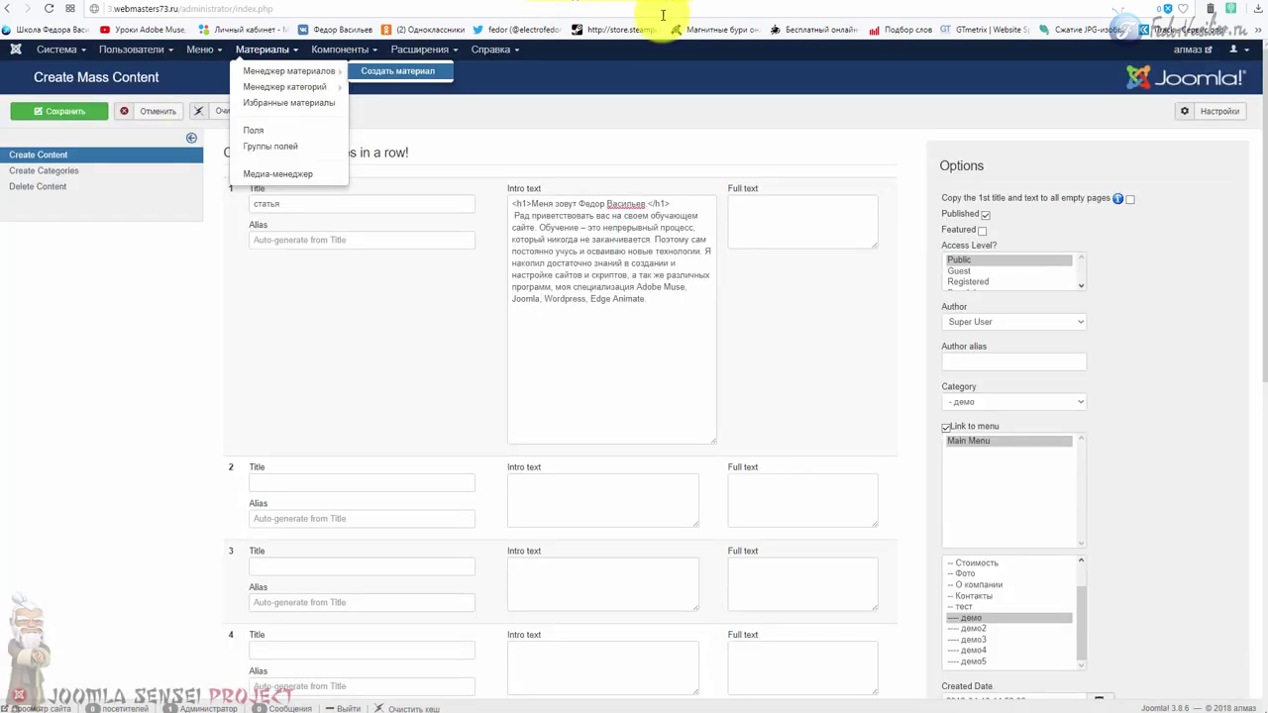
left_click(741, 204)
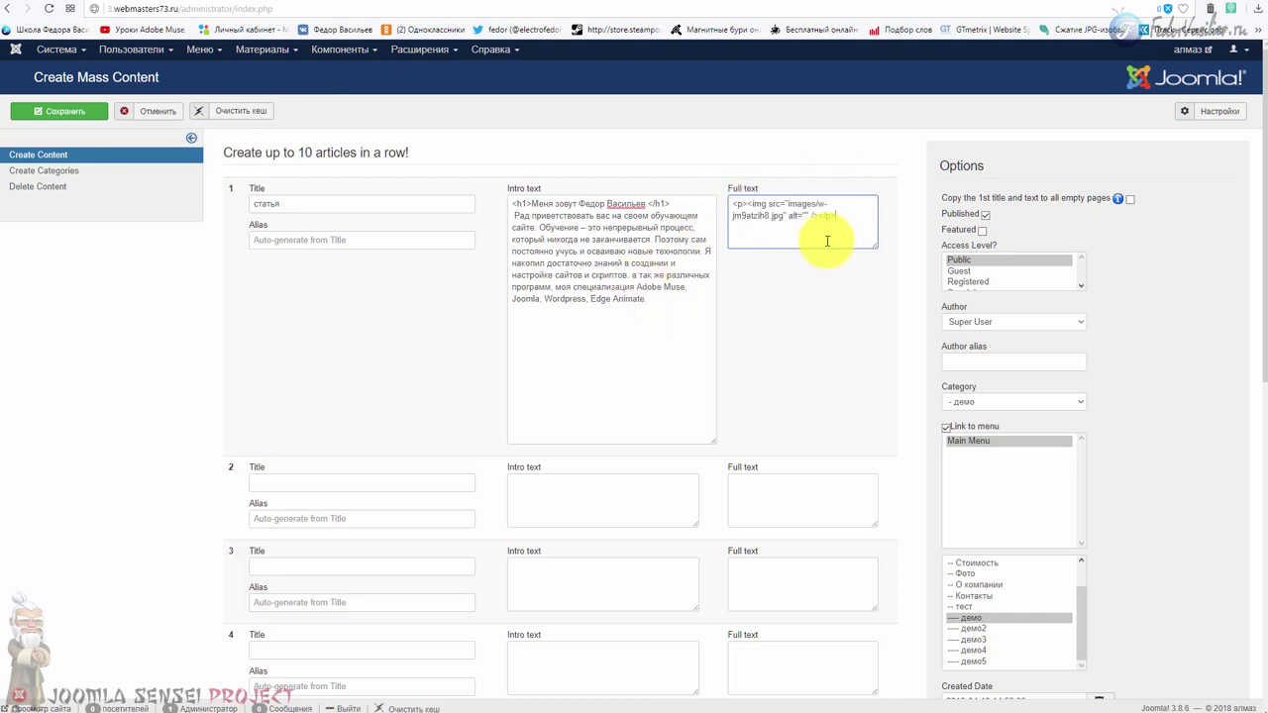
left_click(872, 248)
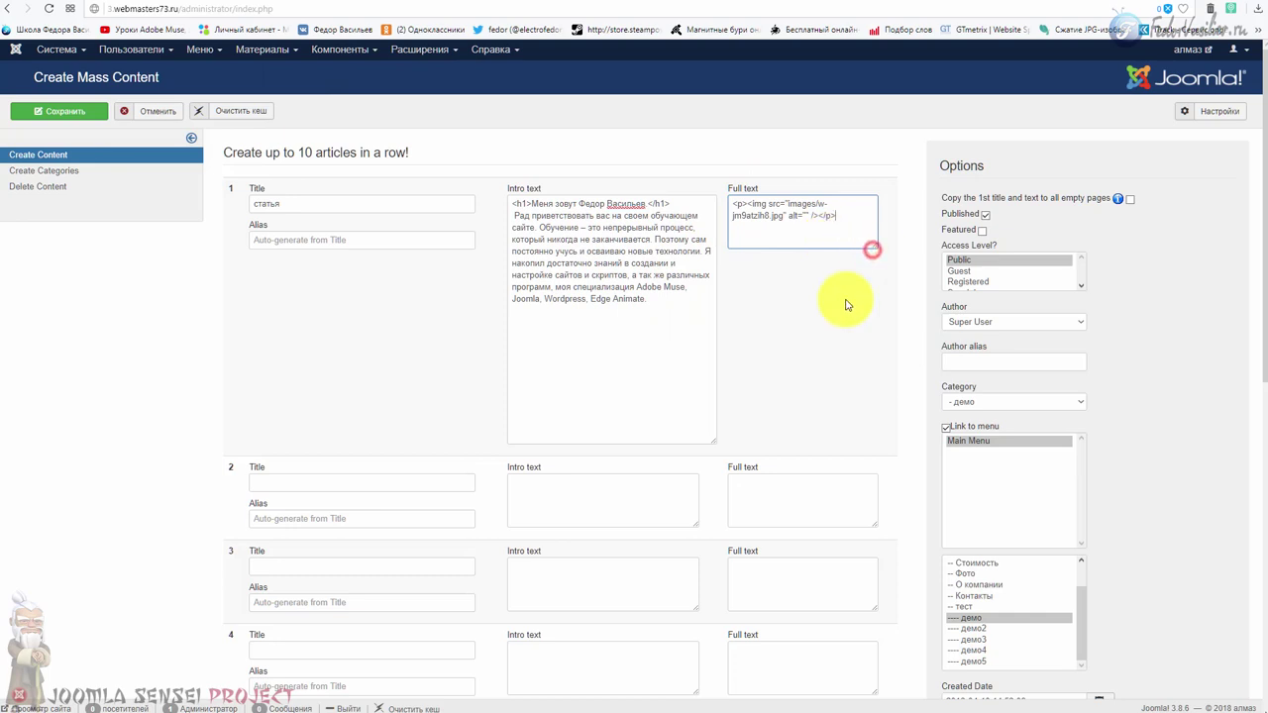
left_click(62, 111)
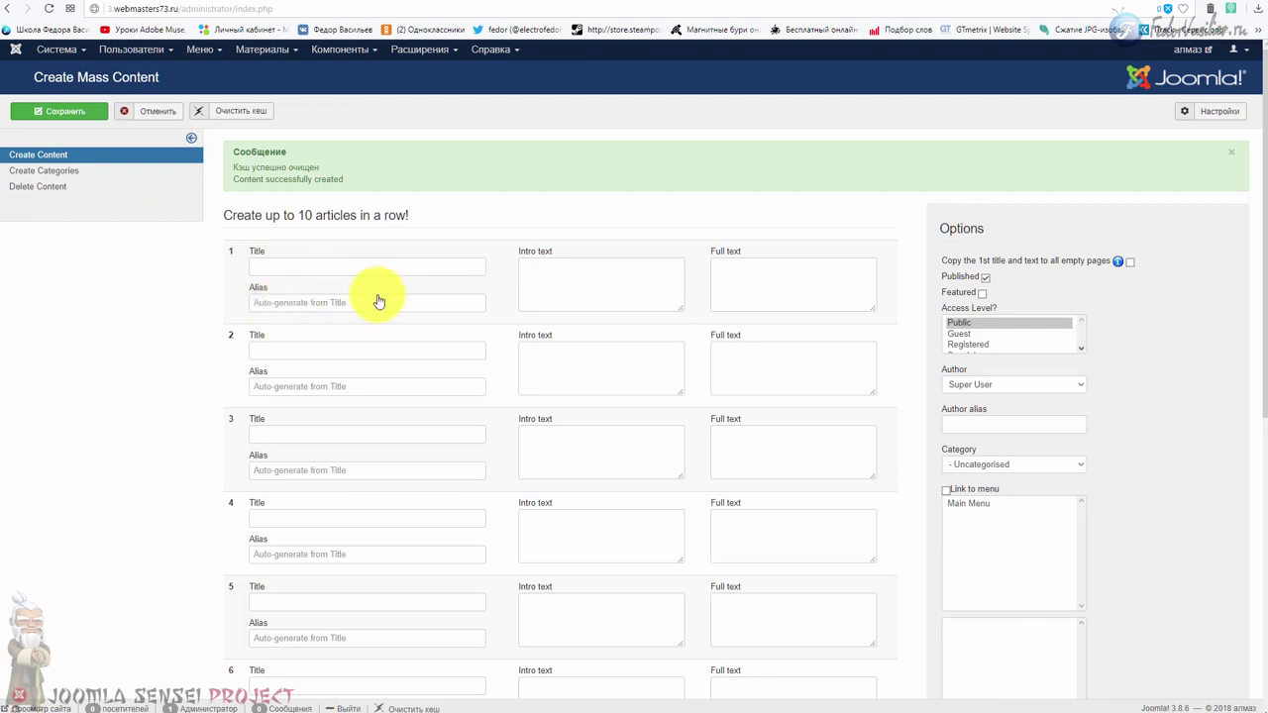
Step: Open the статья article for editing from the article manager's list
scroll(564, 225, "down", 3)
scroll(565, 226, "down", 3)
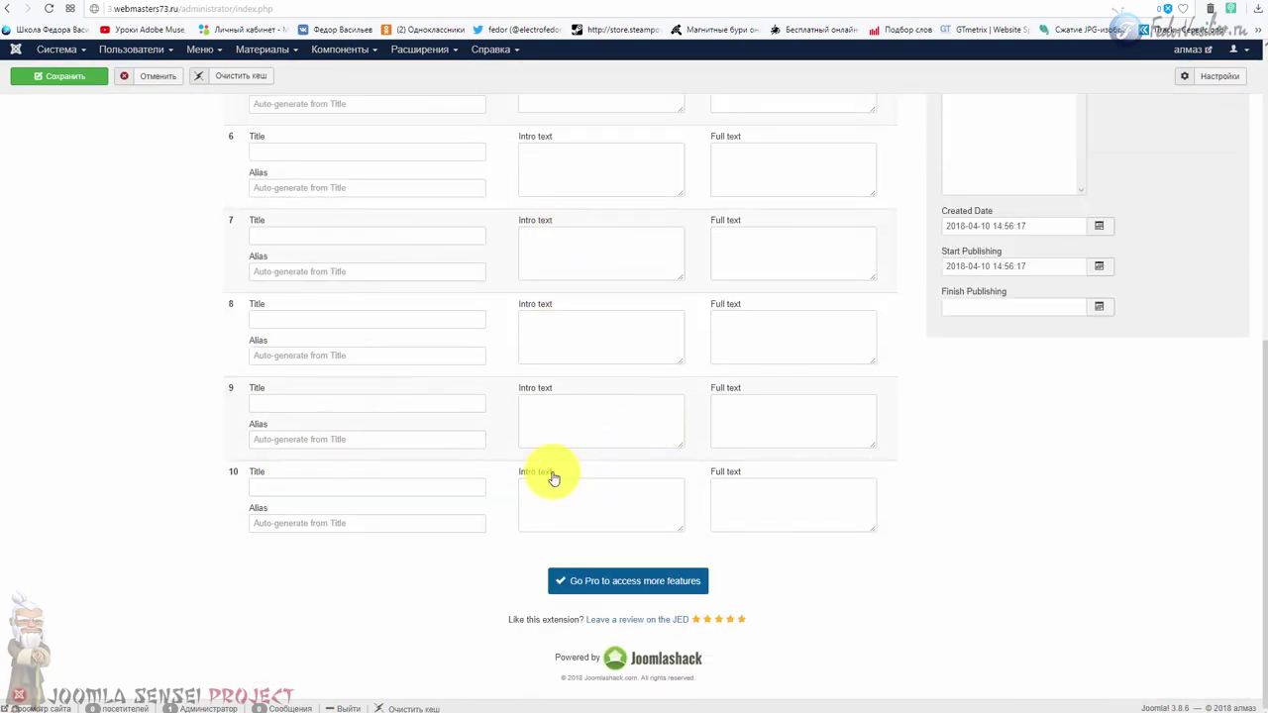
scroll(577, 202, "up", 6)
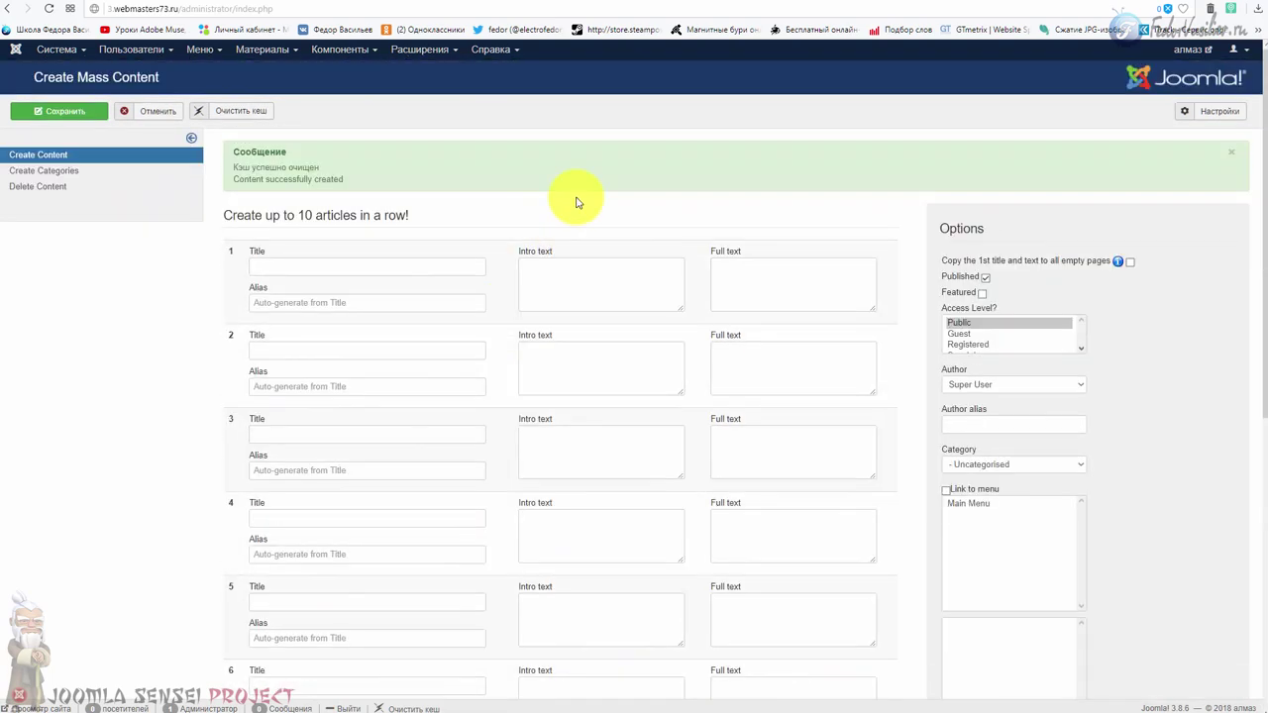
left_click(254, 51)
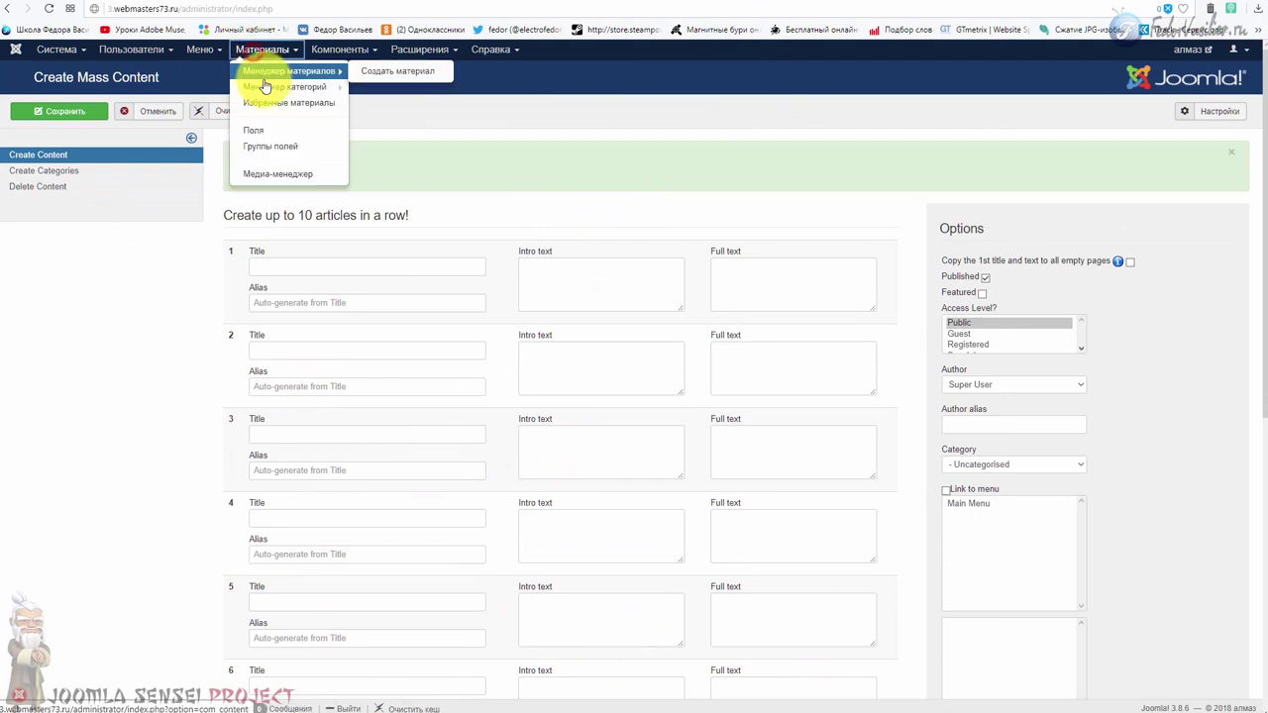
left_click(262, 69)
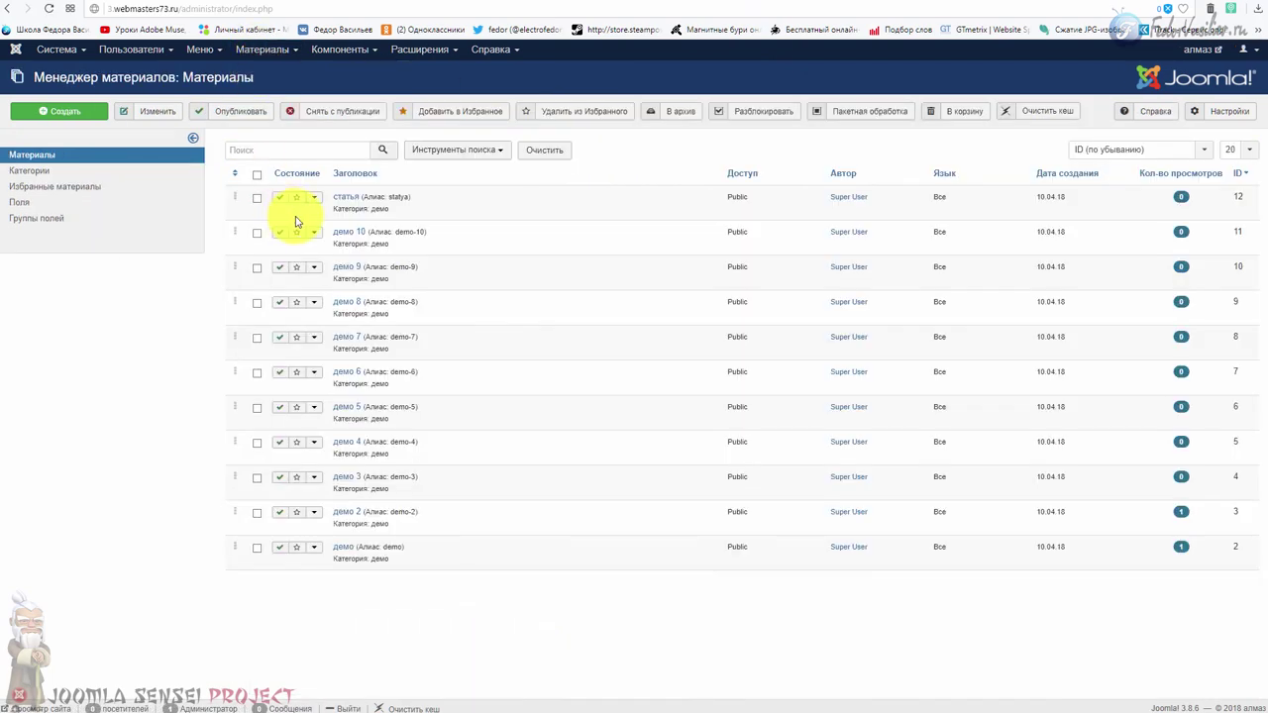
left_click(351, 199)
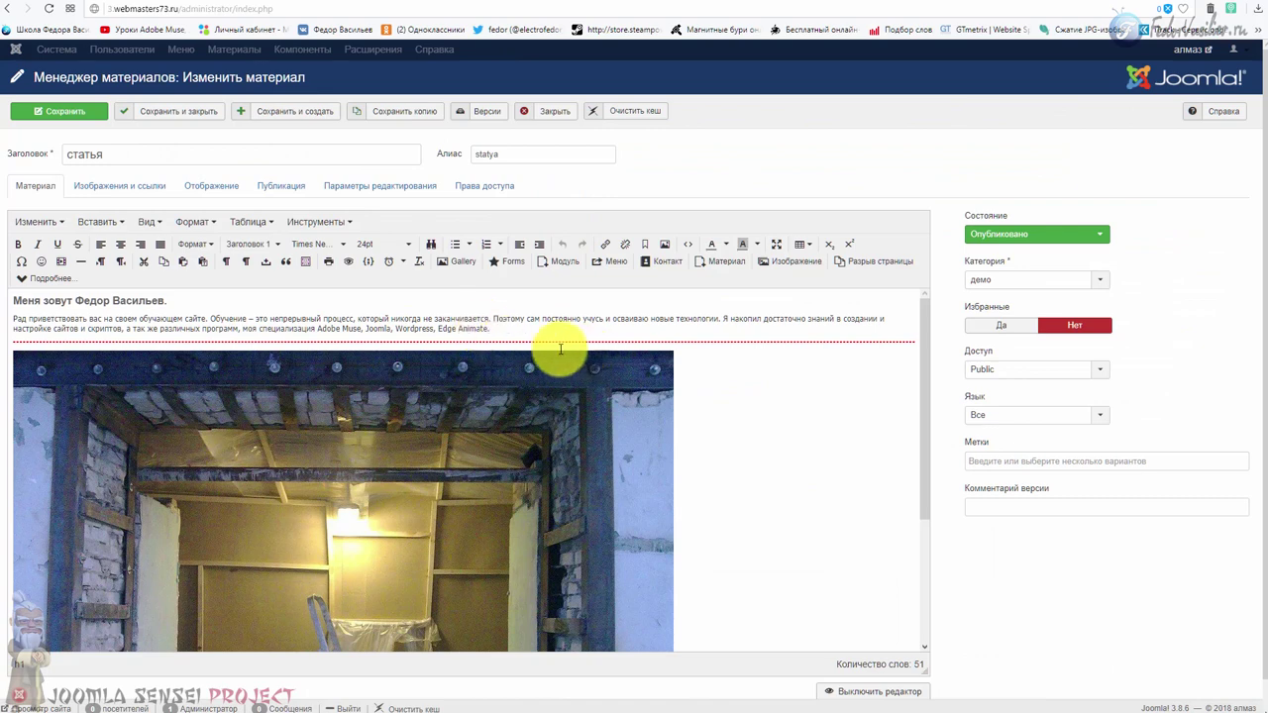
Step: Examine the статья article's title, heading formatting, intro text and the image below the read-more line
left_click_drag(180, 298, 21, 301)
left_click(182, 307)
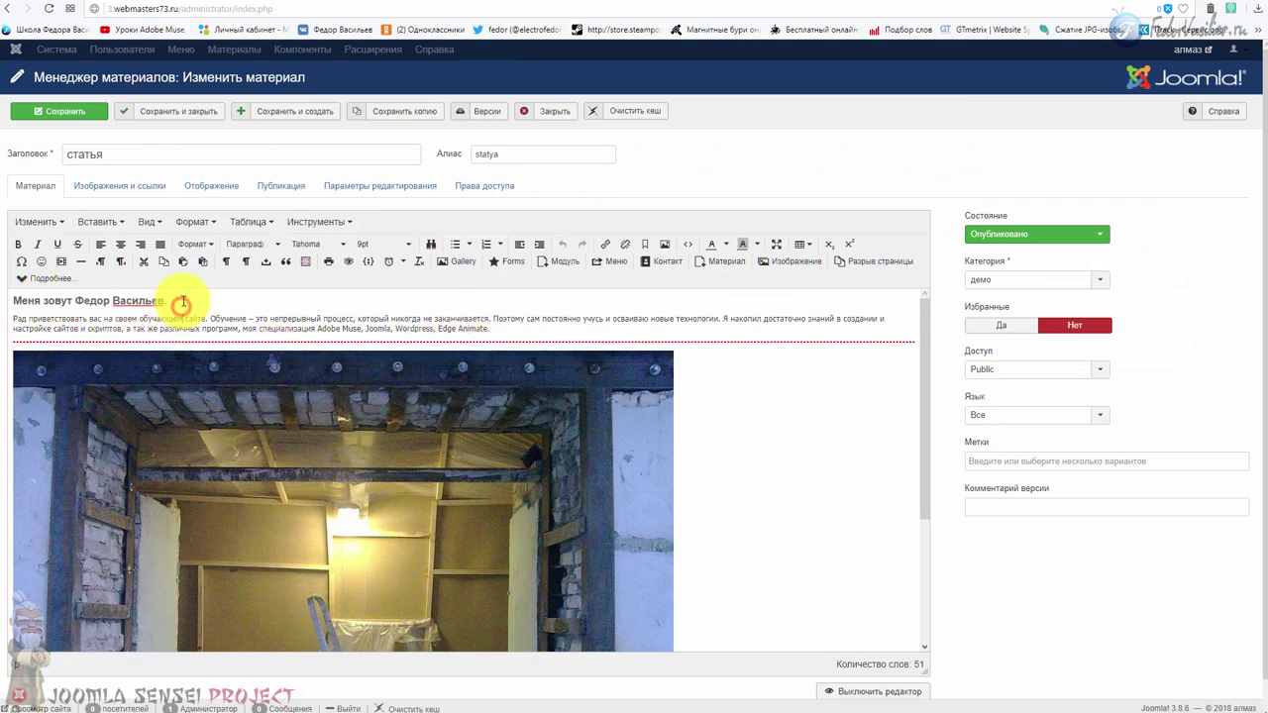
left_click_drag(182, 300, 23, 306)
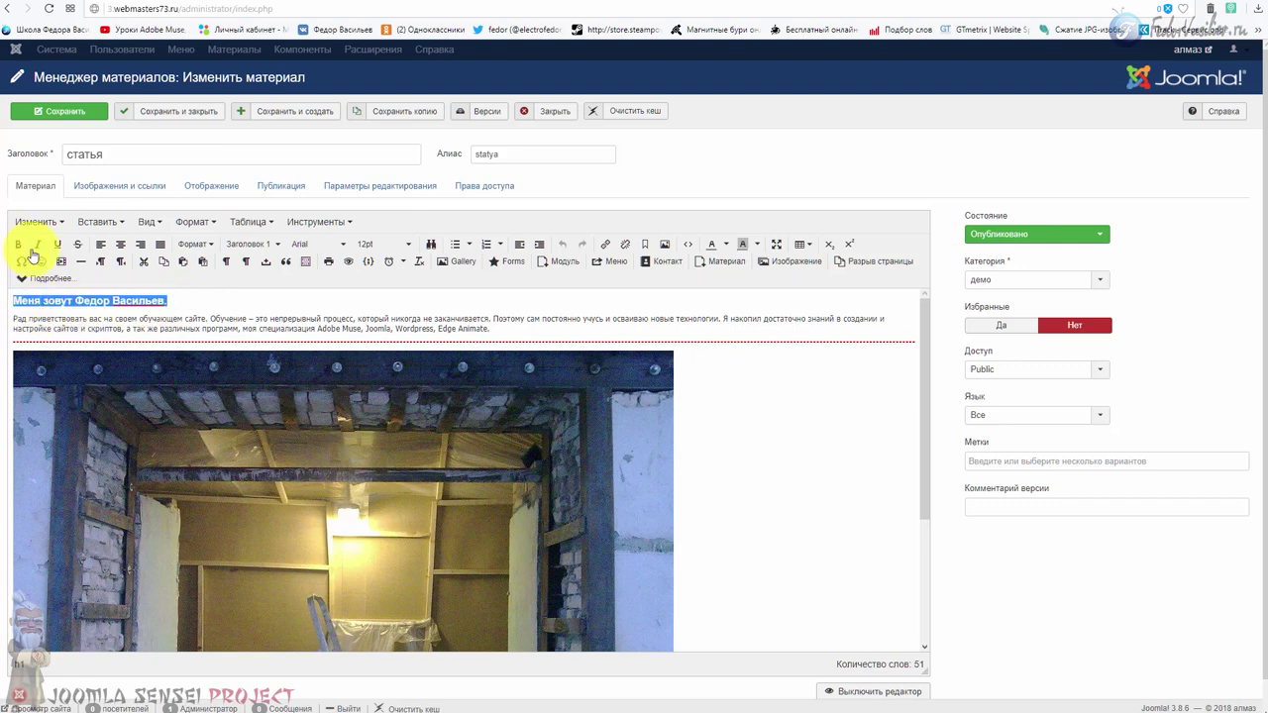
left_click(111, 154)
double_click(111, 153)
left_click(114, 155)
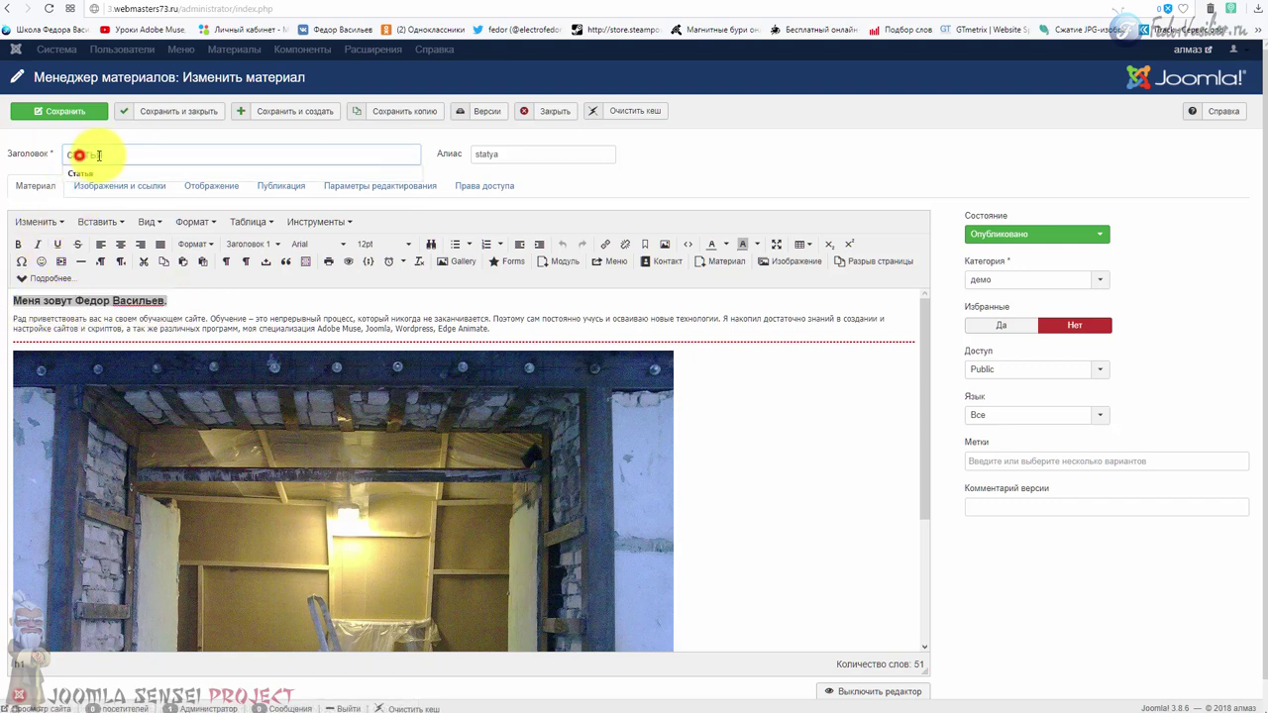
left_click(649, 155)
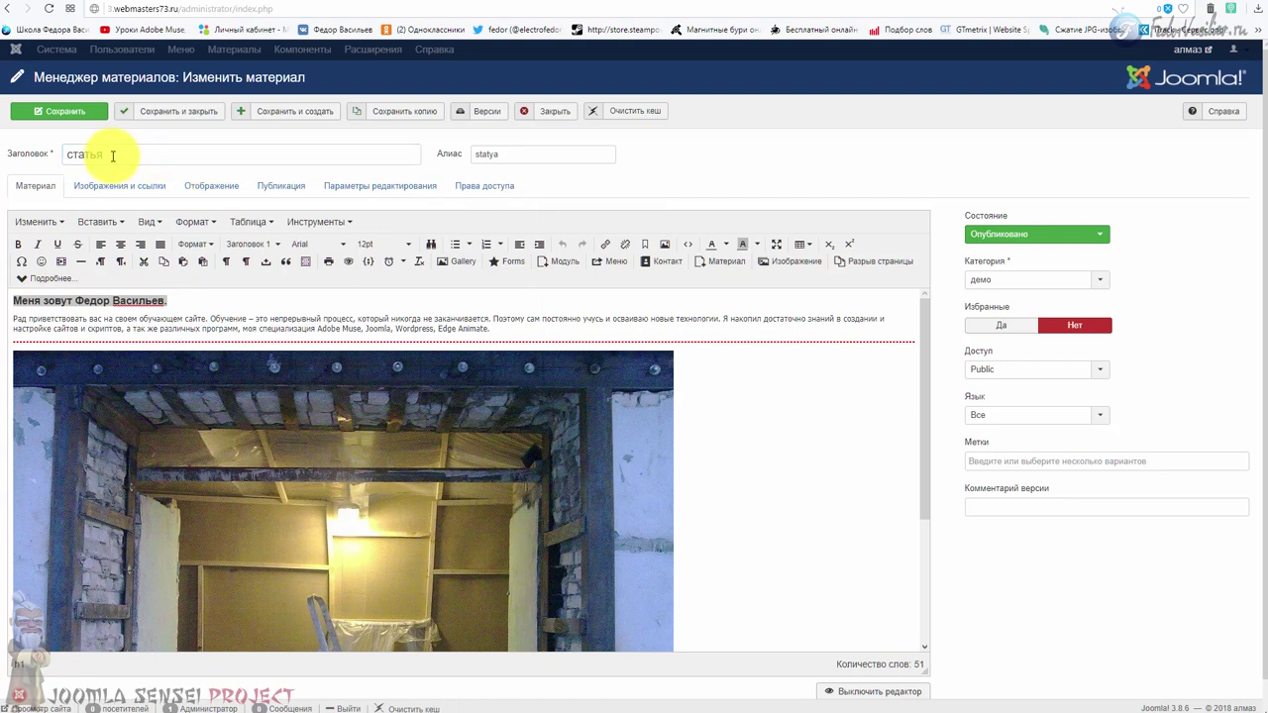
left_click_drag(188, 305, 26, 289)
left_click(176, 303)
left_click_drag(175, 304, 184, 297)
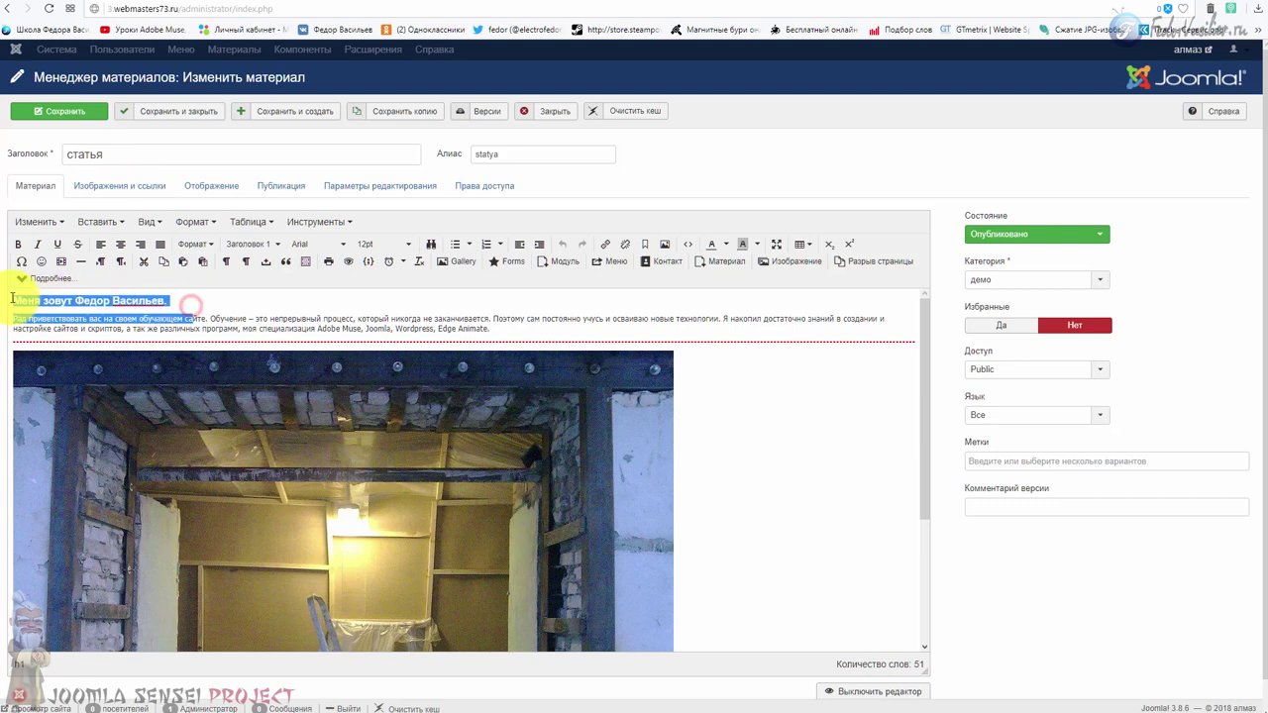
left_click(195, 311)
left_click_drag(492, 329, 346, 318)
scroll(397, 459, "down", 5)
scroll(742, 430, "up", 5)
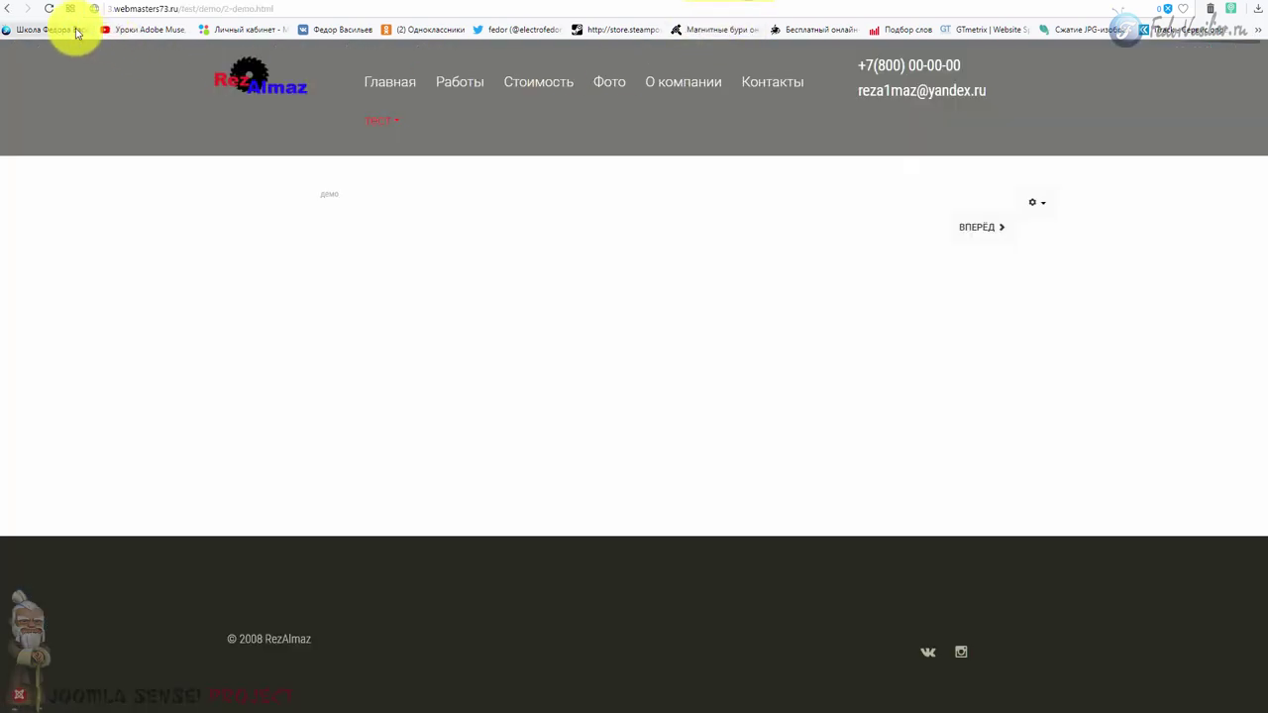
Step: Reload the public site, open the статья page under тест > демо, and view it down to the footer
left_click(48, 9)
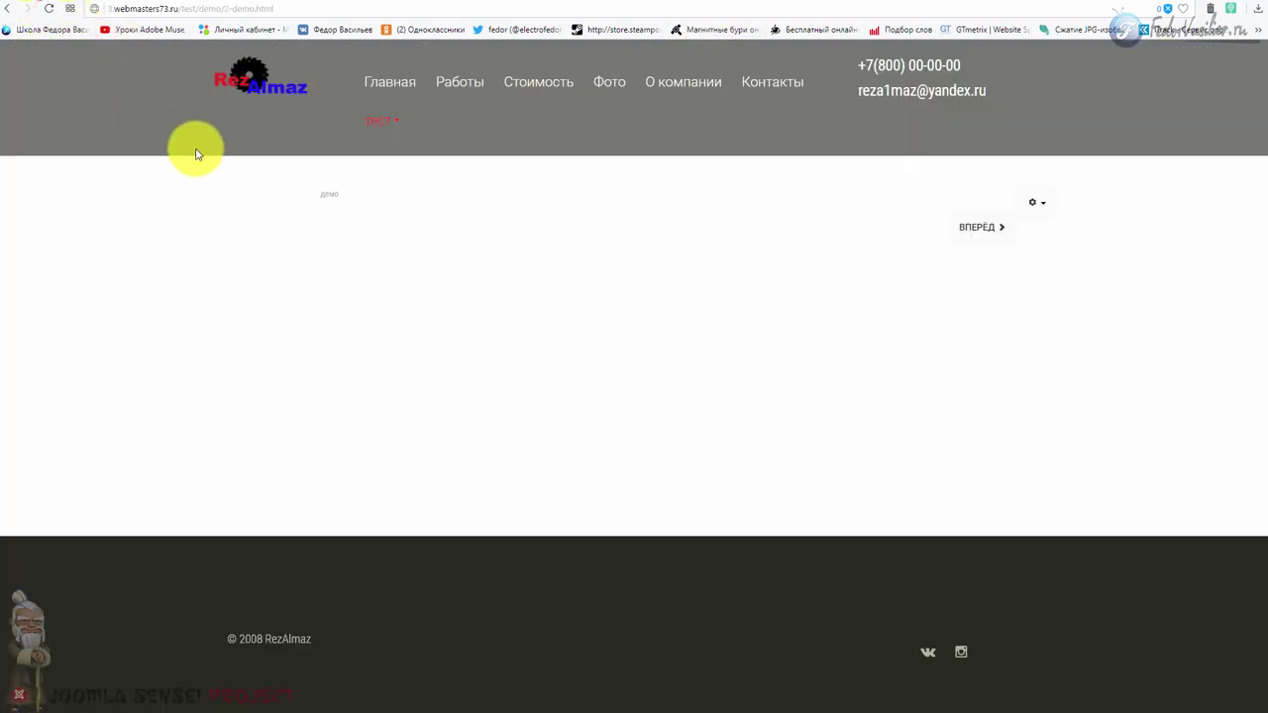
mouse_move(376, 121)
mouse_move(391, 167)
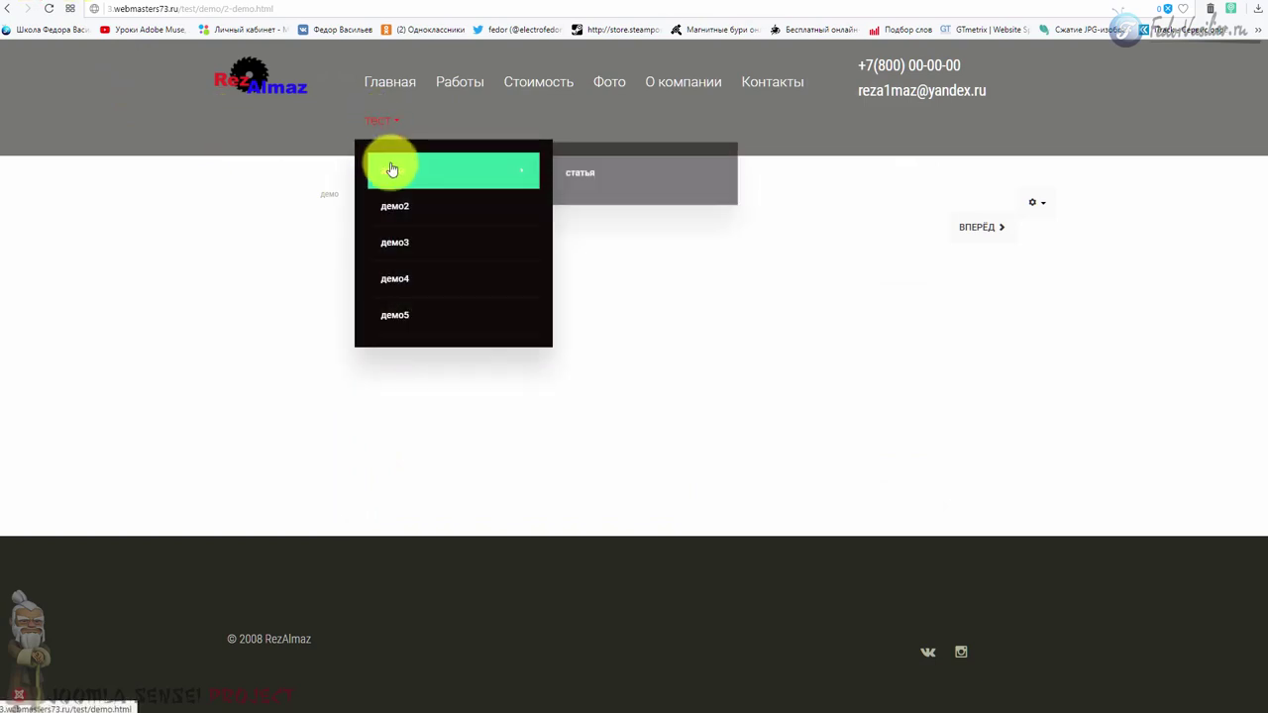
left_click(578, 173)
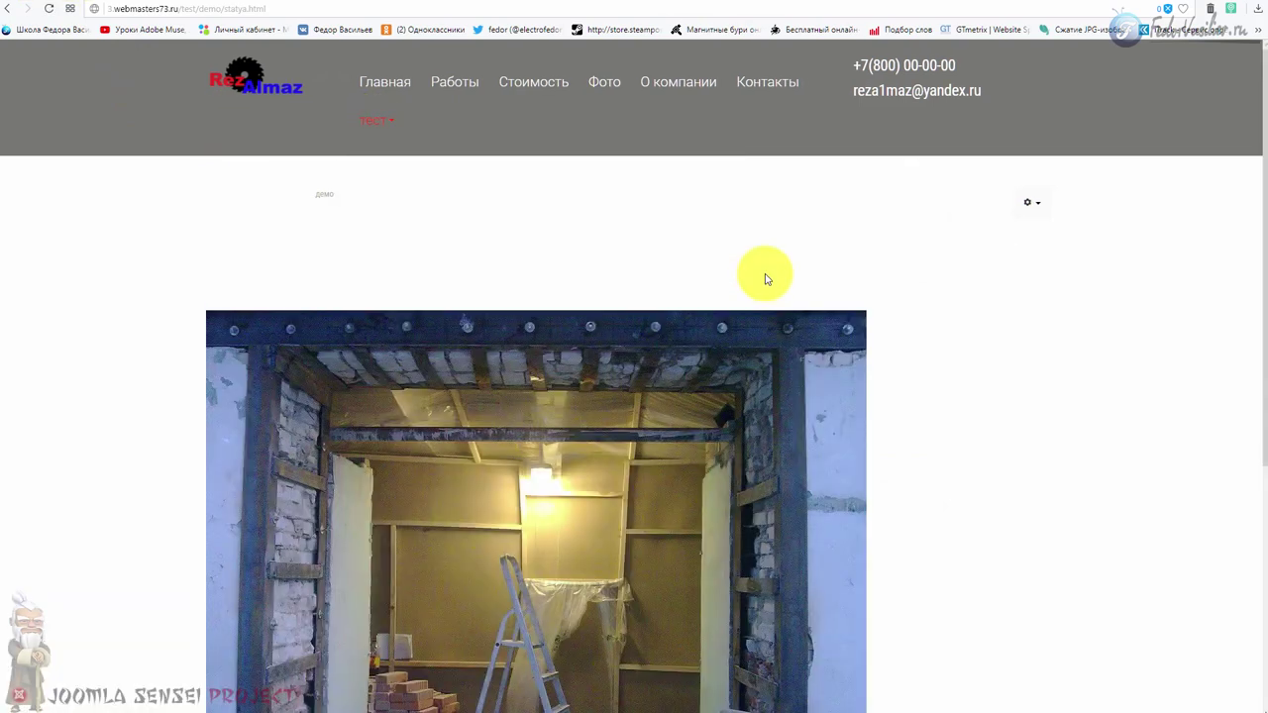
scroll(423, 267, "down", 6)
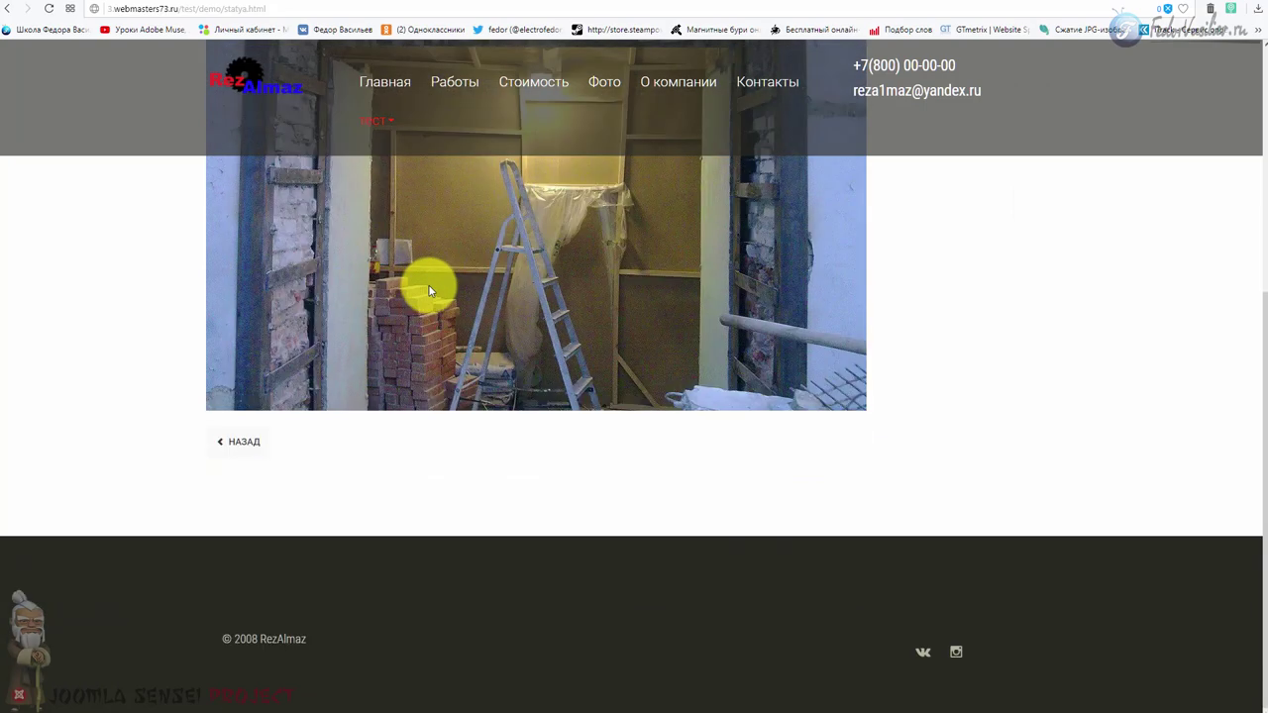
scroll(426, 287, "up", 7)
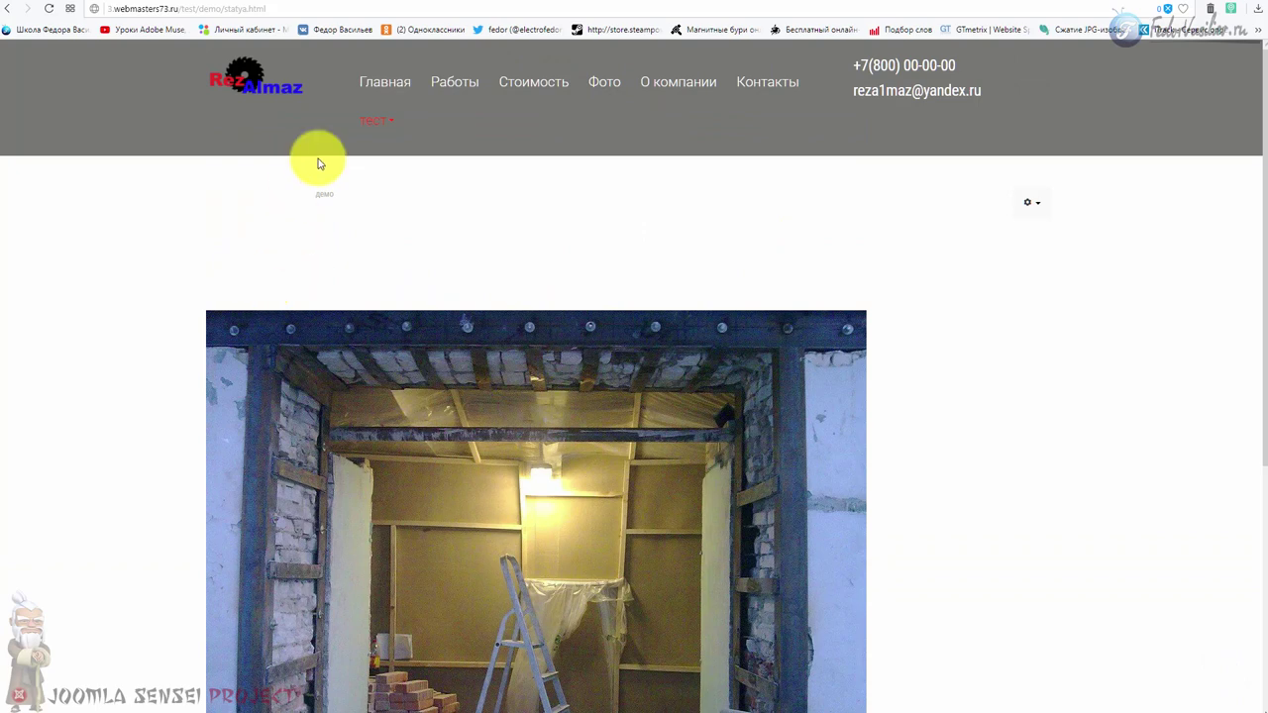
Step: Check the статья link under the демо item of the site's тест menu and view the article image again
mouse_move(356, 124)
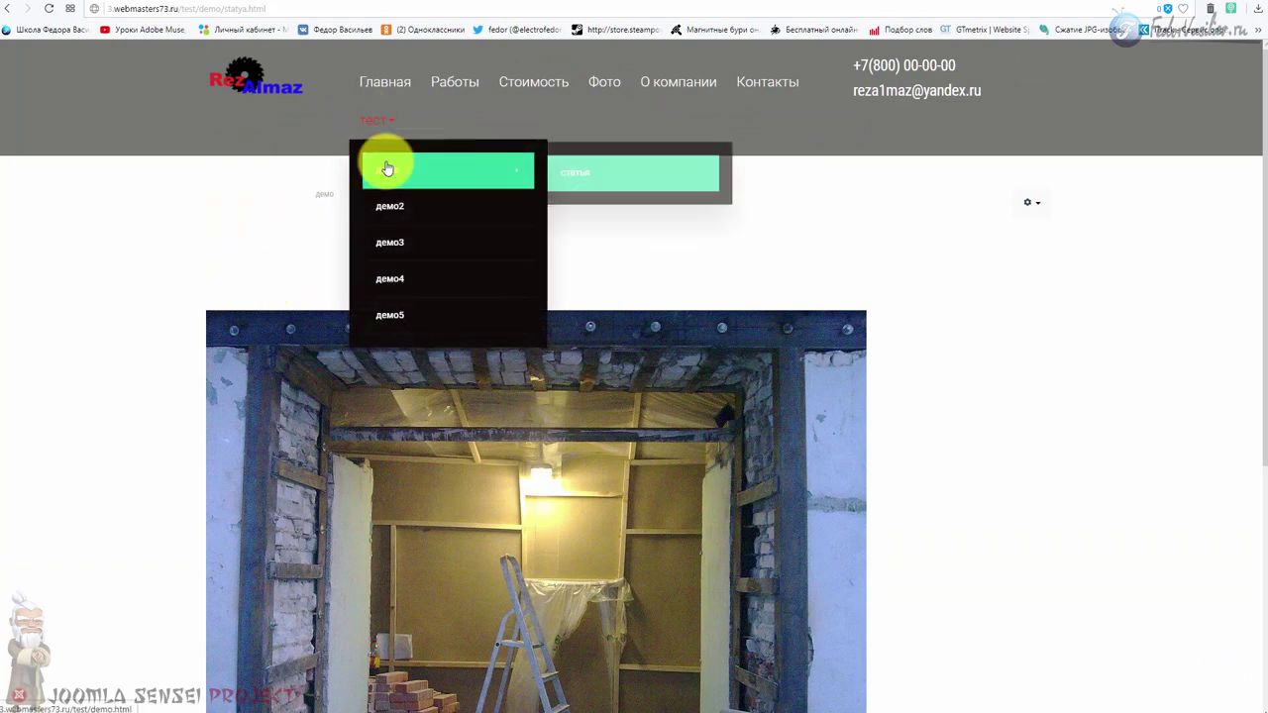
mouse_move(417, 179)
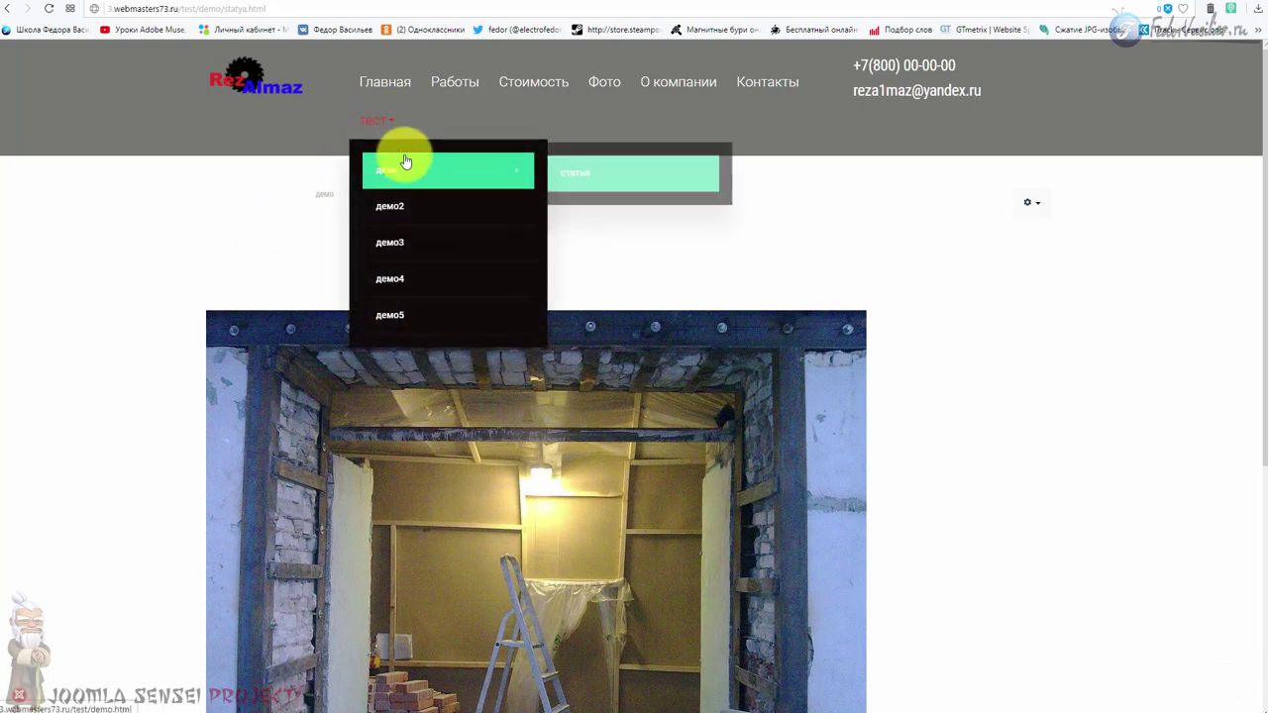
scroll(1014, 436, "down", 2)
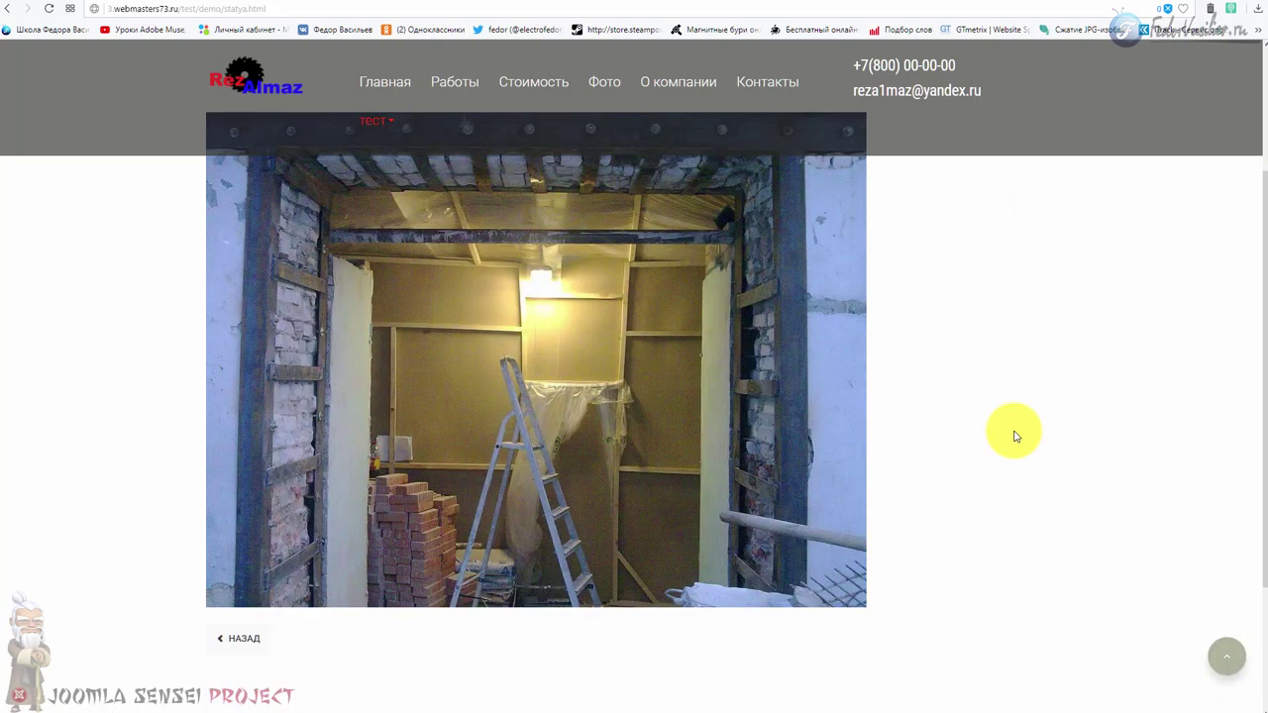